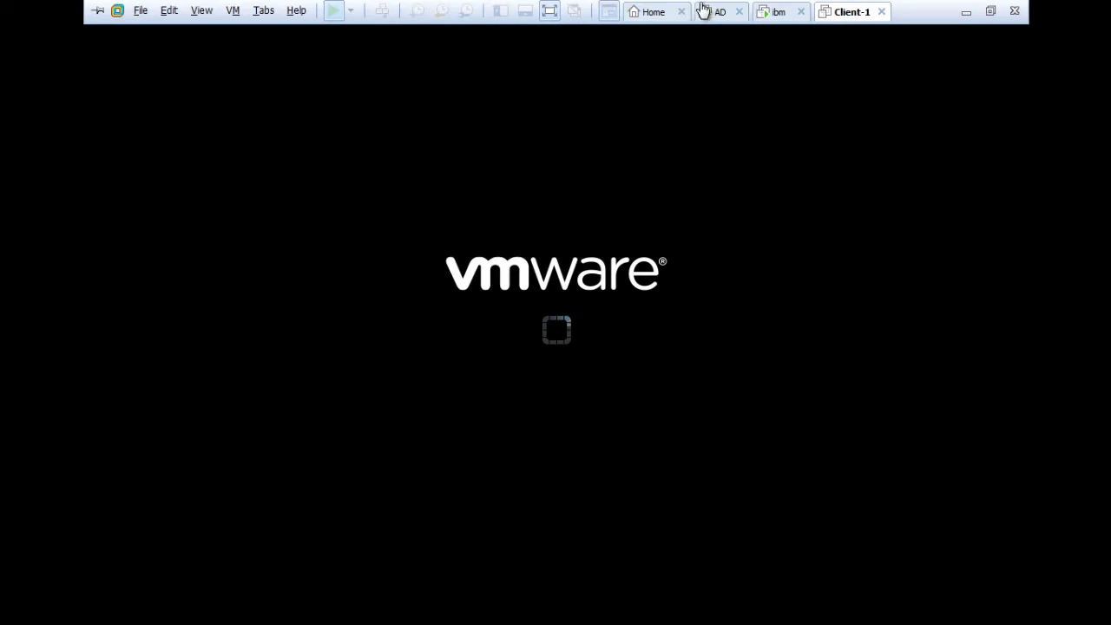
Check on Client-1's startup, then return to the AD server.
click(712, 12)
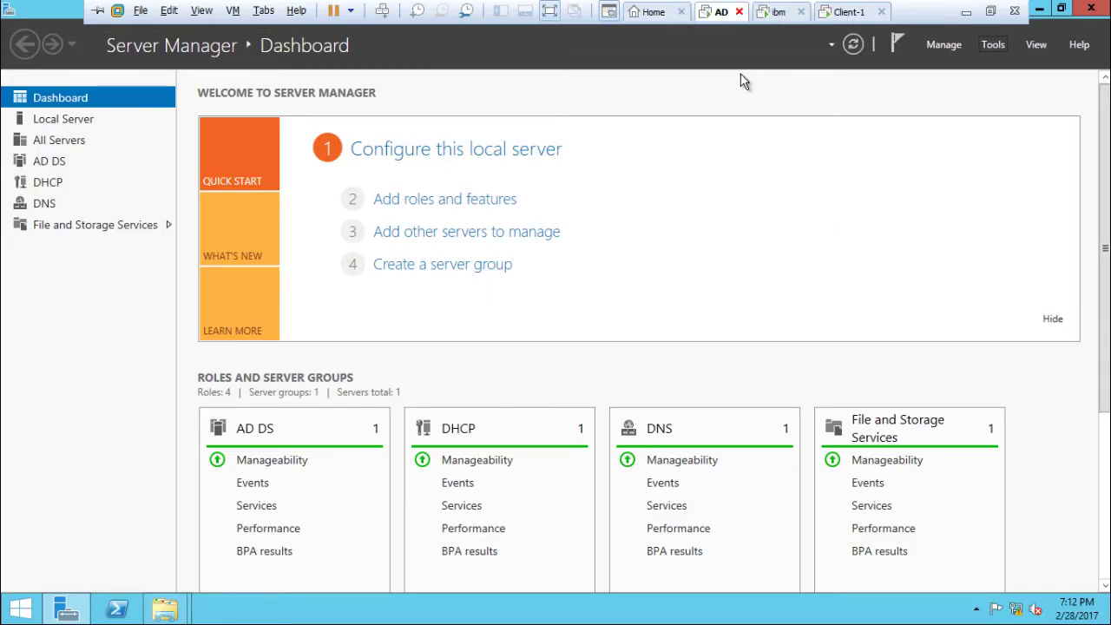
mouse_move(760, 7)
click(846, 12)
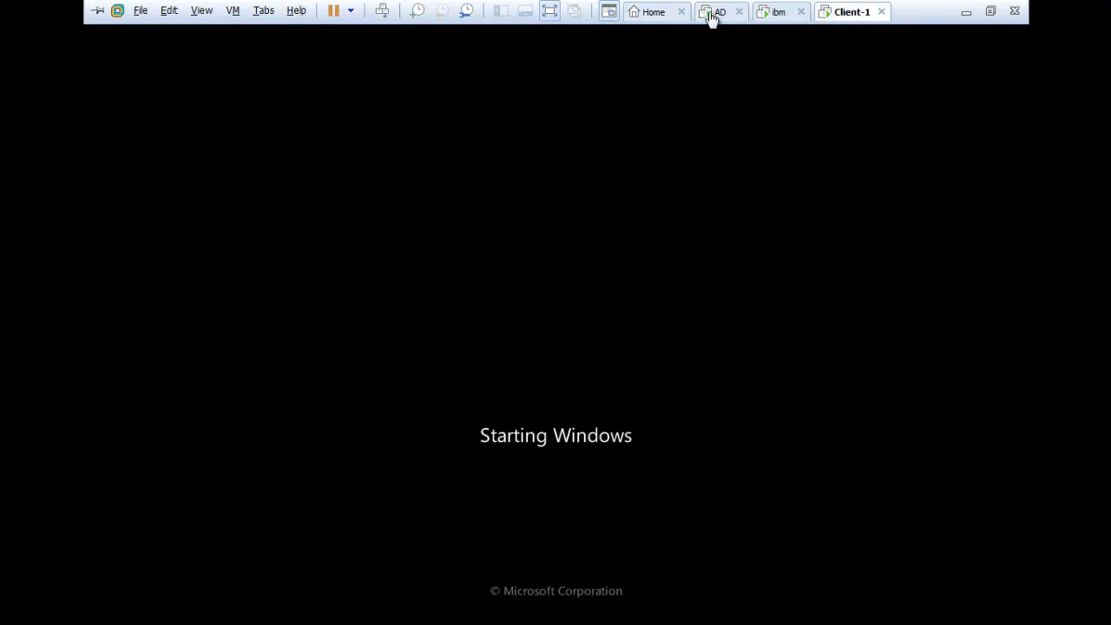
click(710, 18)
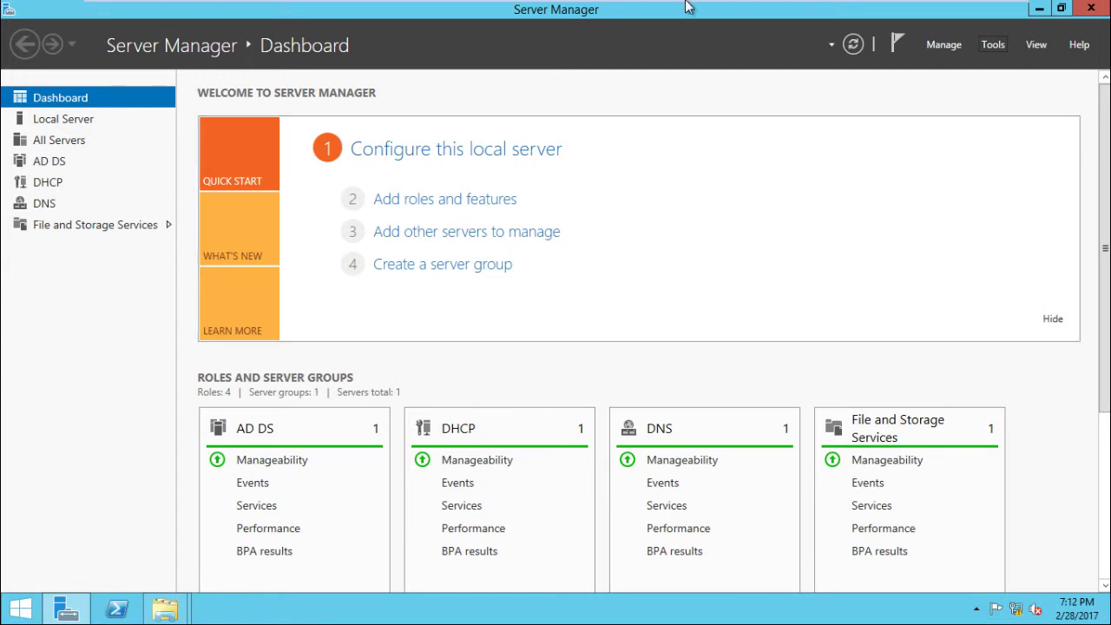
mouse_move(774, 10)
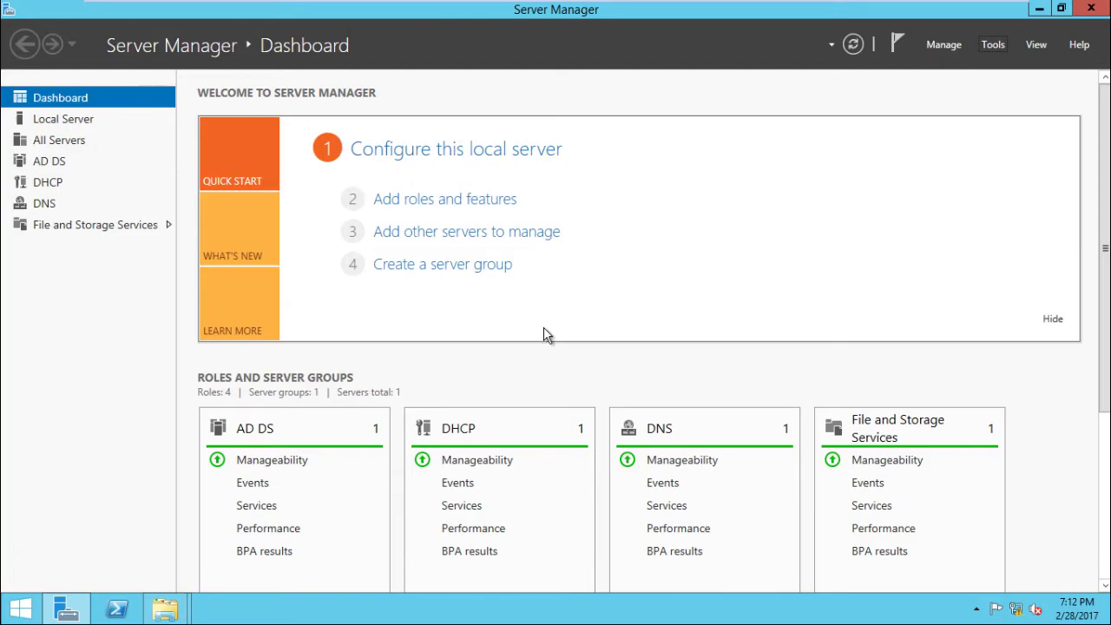
Open File Explorer on the AD server with This PC selected.
key(super+d)
key(super)
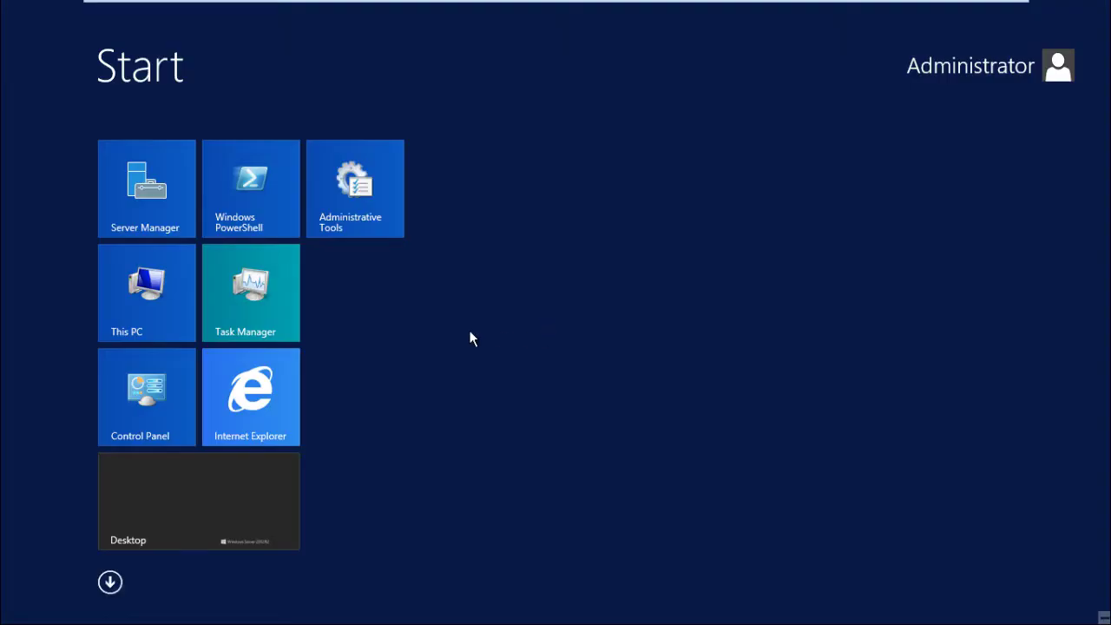
key(super)
key(super+r)
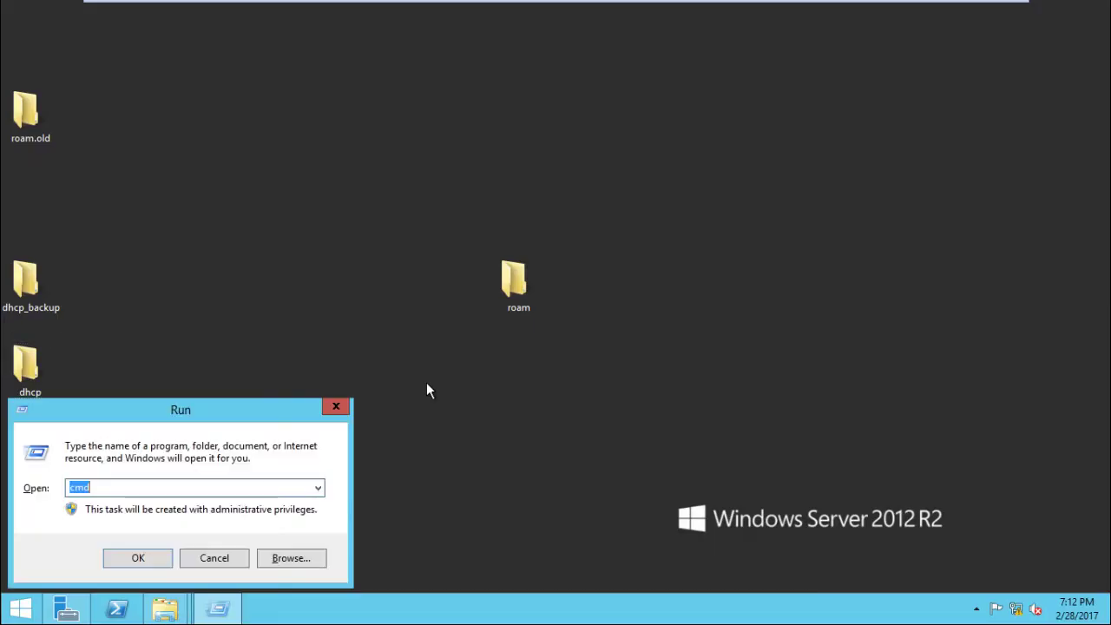
key(Escape)
key(super+e)
key(super)
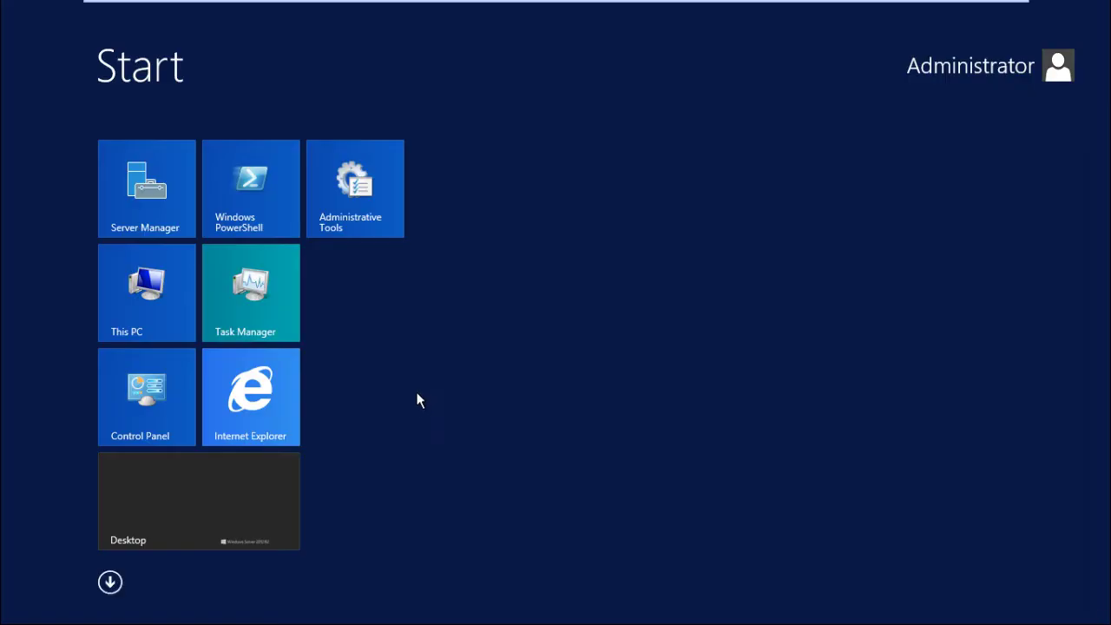
key(super)
click(46, 171)
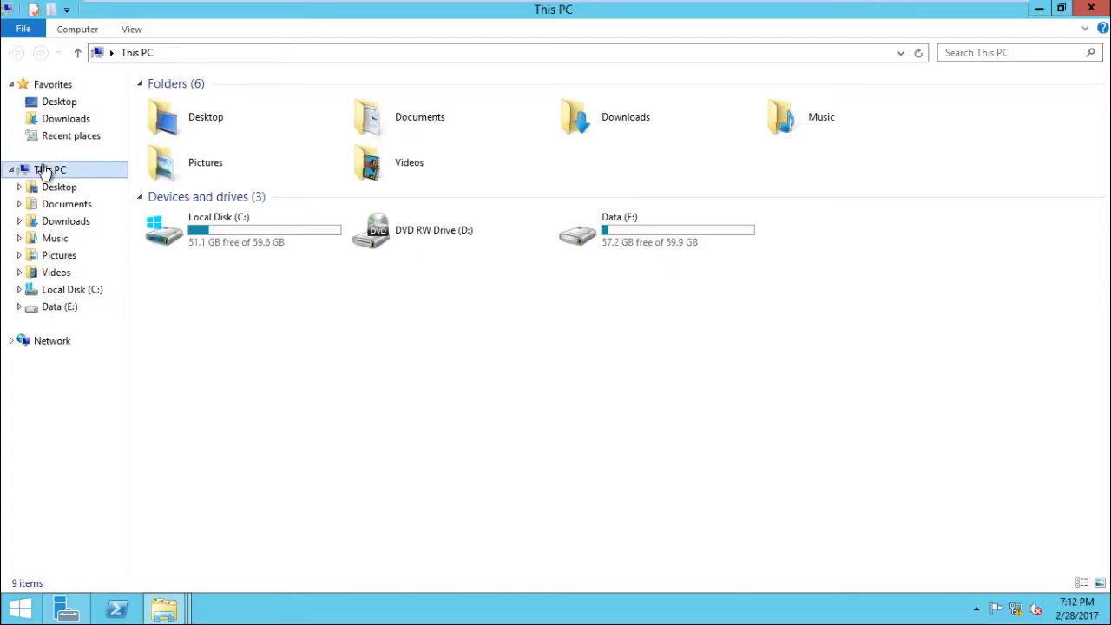
Open This PC's System properties on both the AD server and the ibm server.
right_click(45, 171)
click(124, 354)
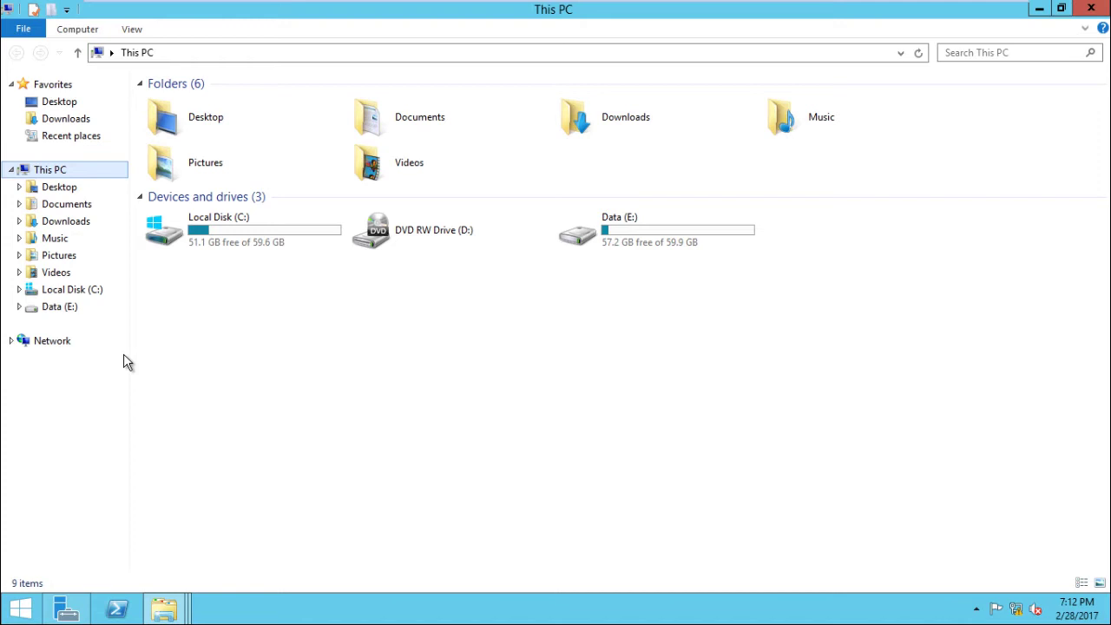
click(780, 12)
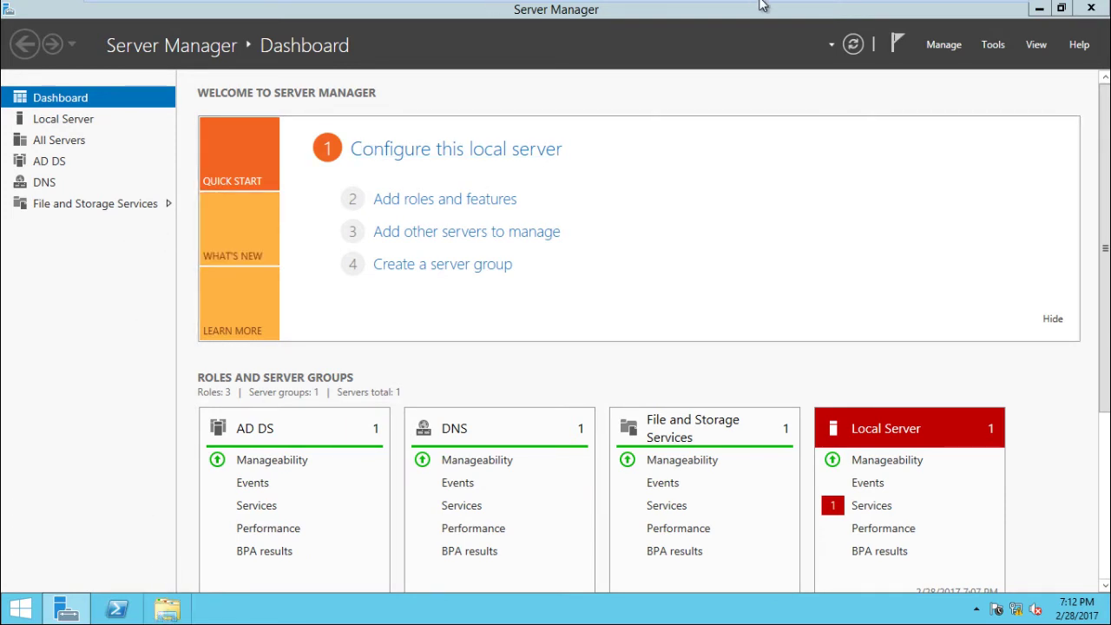
double_click(187, 618)
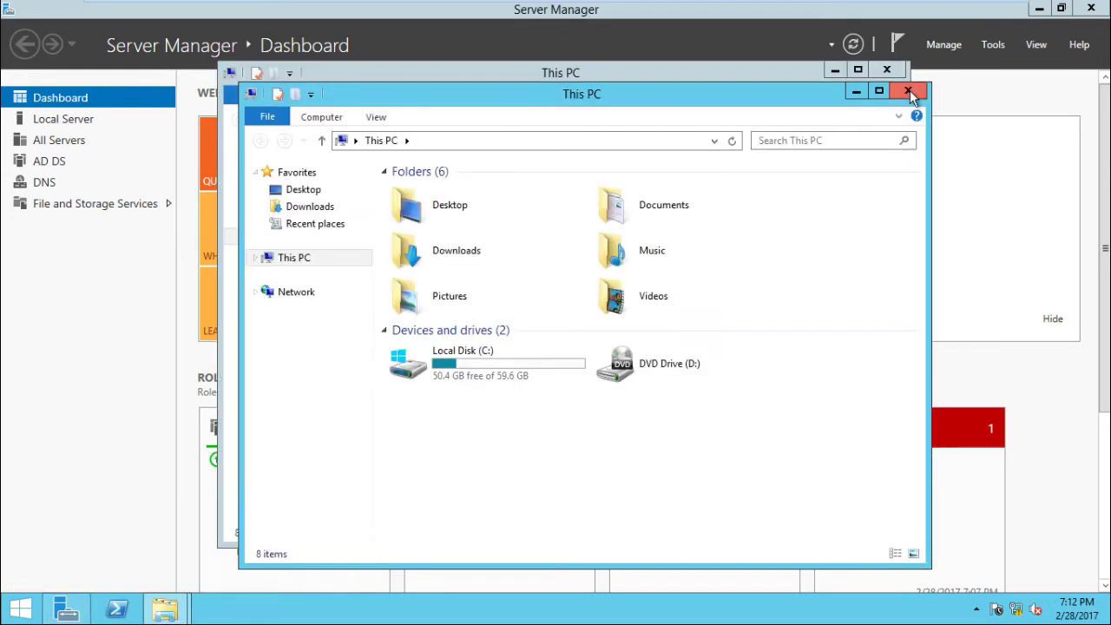
click(909, 92)
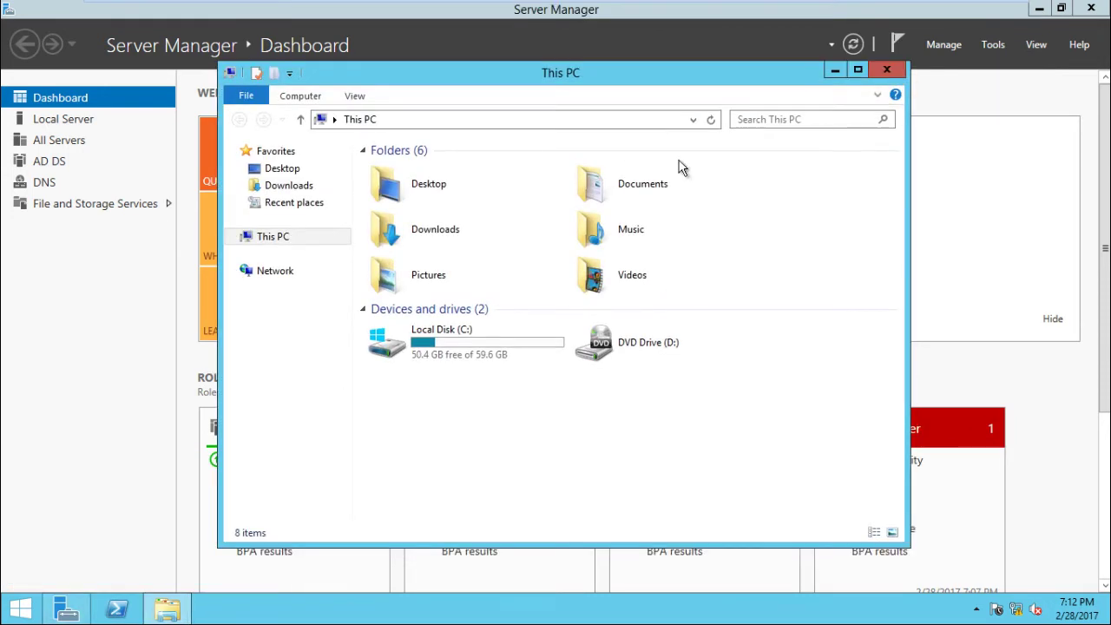
right_click(271, 242)
click(270, 240)
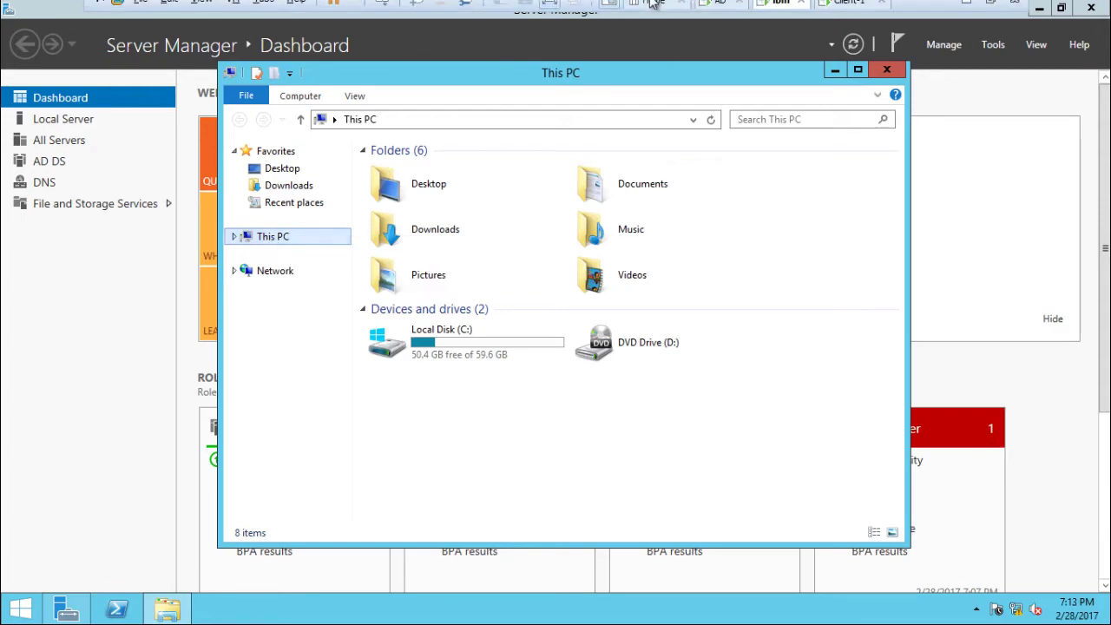
Compare domain details: ad in microsoft.com versus srvr1 in ibm.com.
click(720, 12)
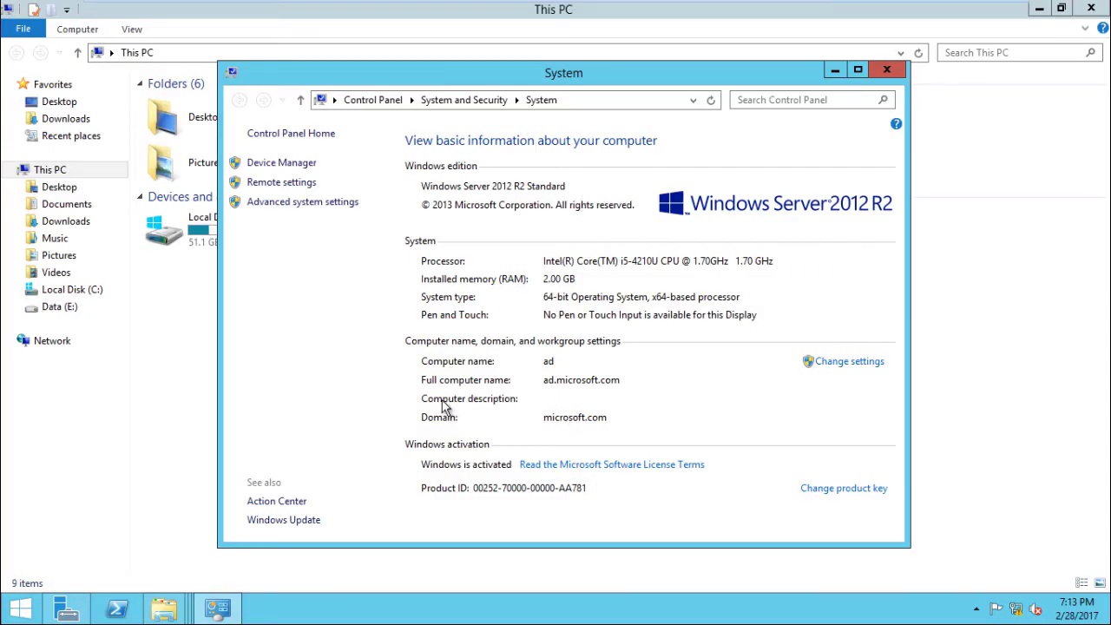
mouse_move(862, 6)
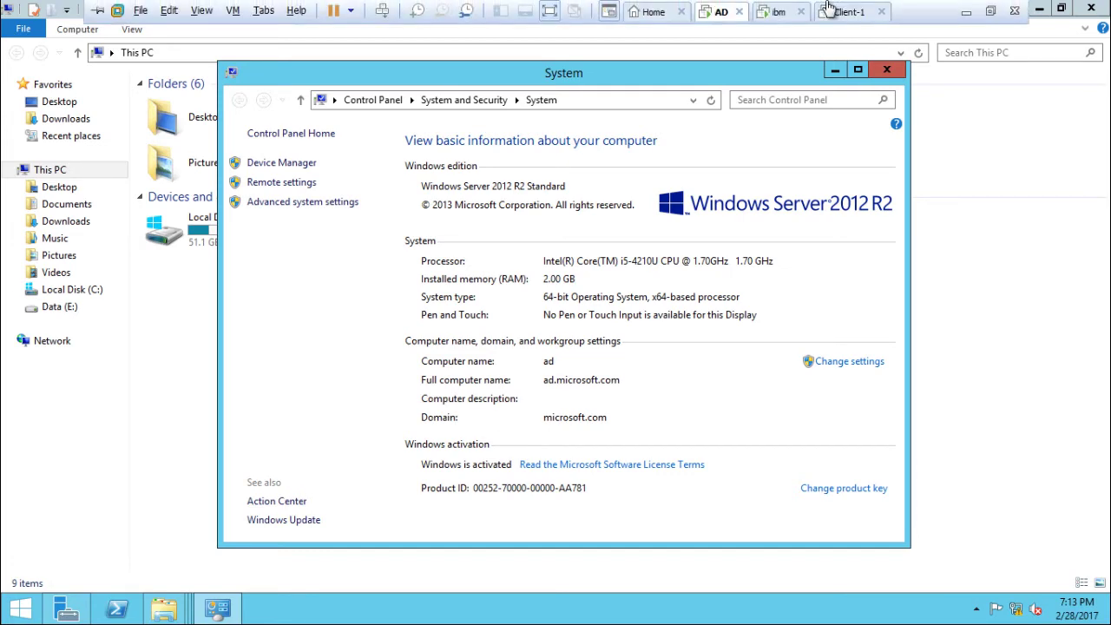
click(781, 12)
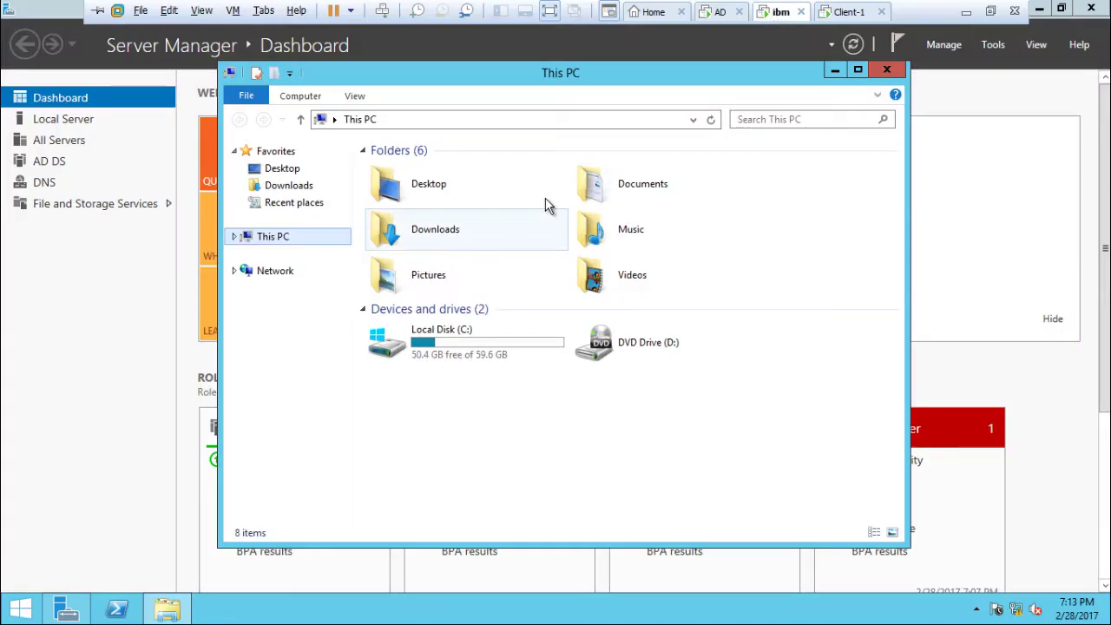
click(834, 71)
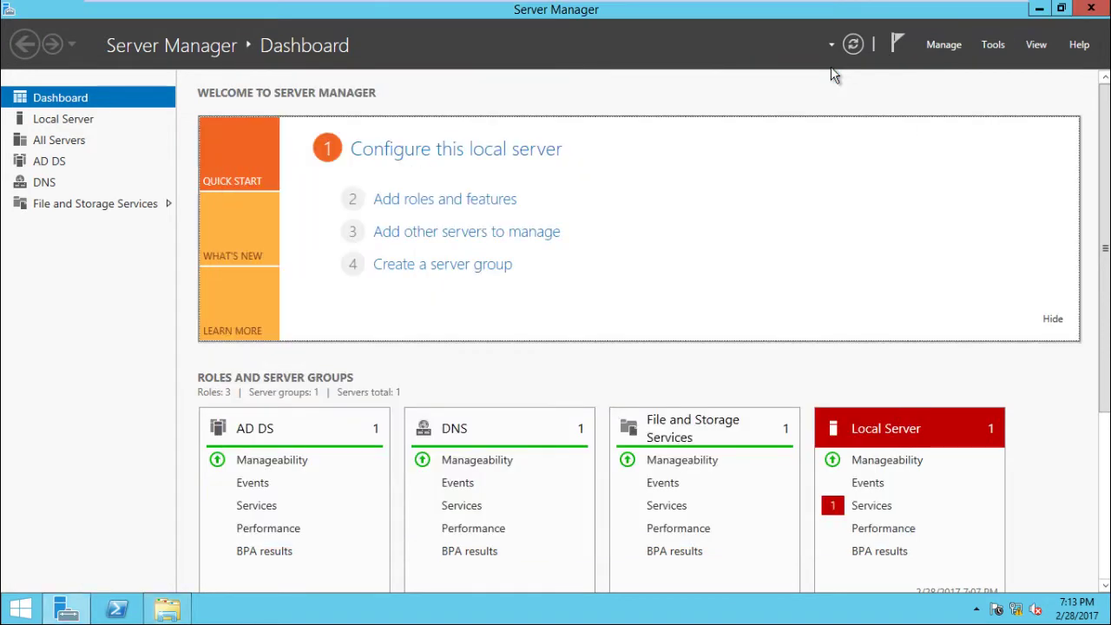
mouse_move(898, 6)
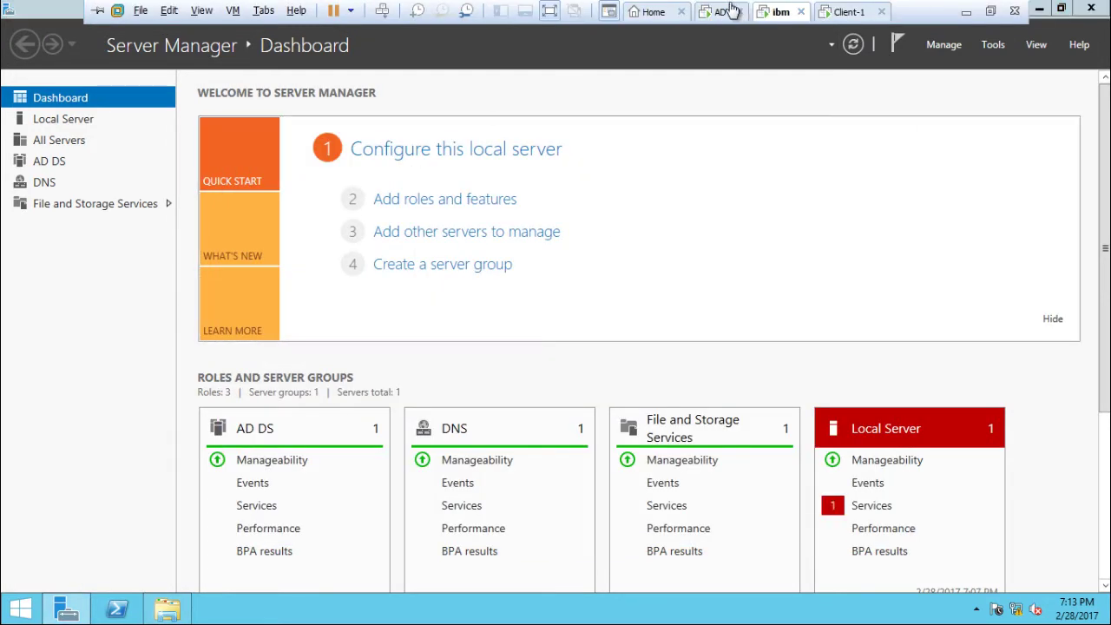
key(super+Pause)
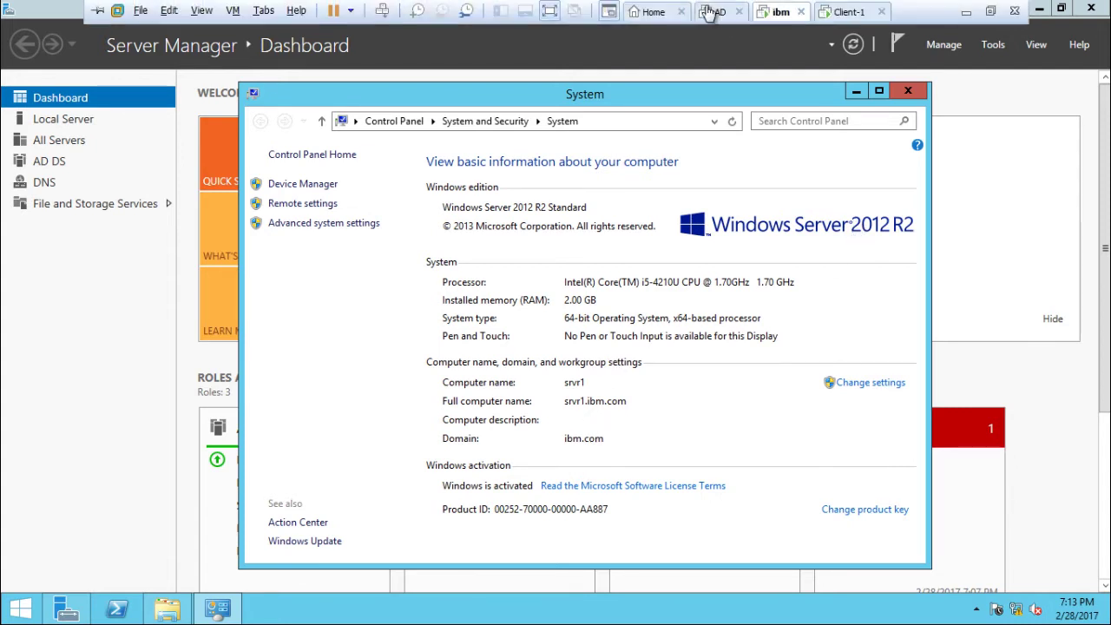
Close the AD server's System and This PC windows.
click(712, 12)
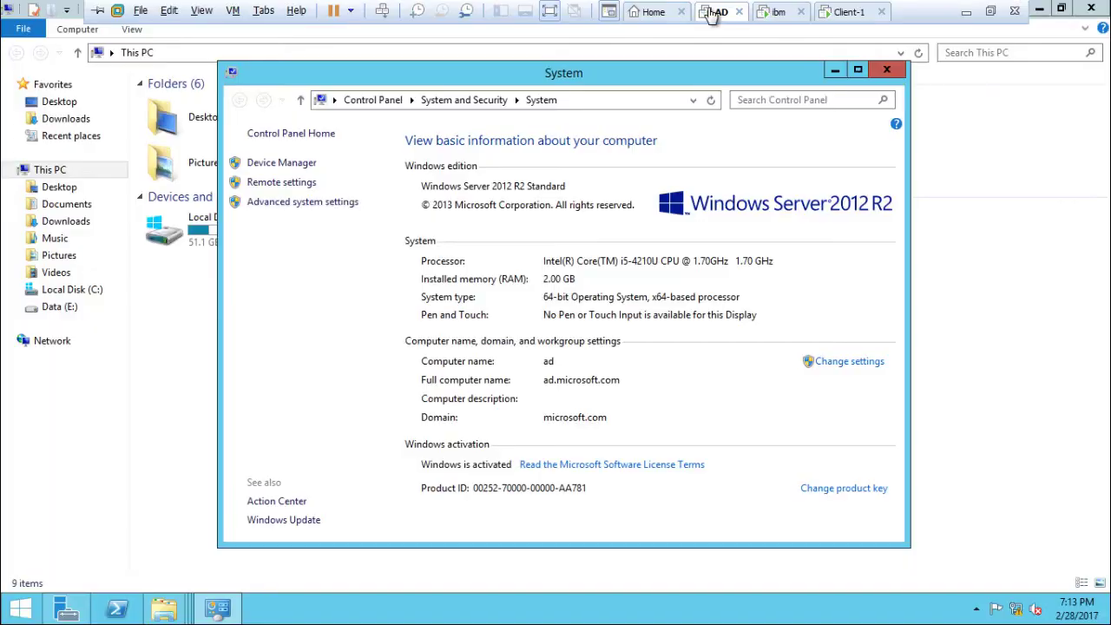
click(896, 73)
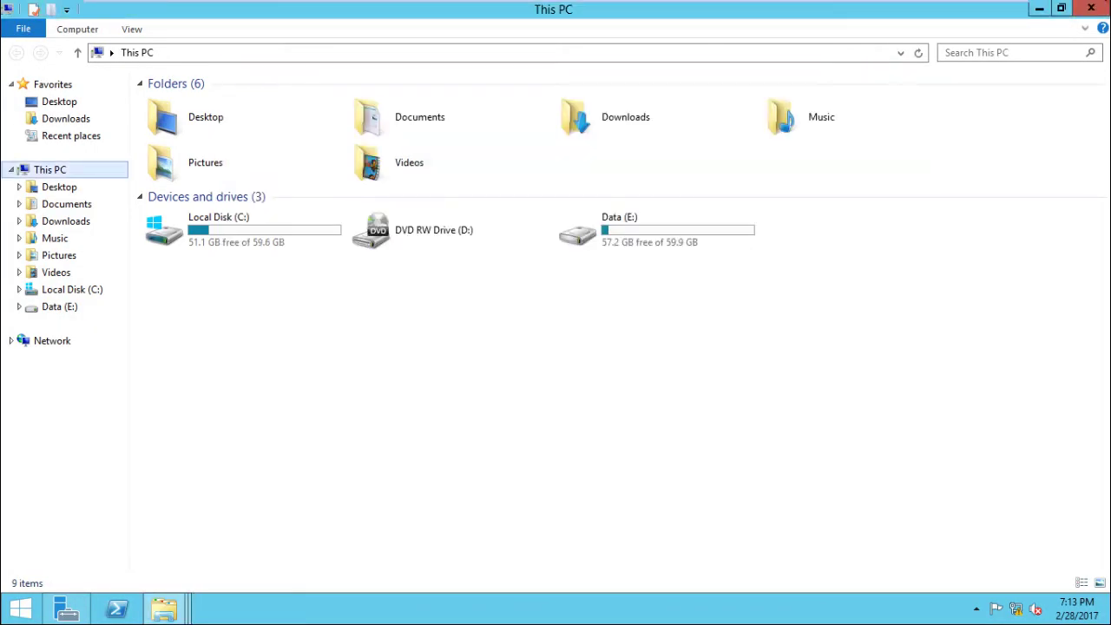
click(1104, 9)
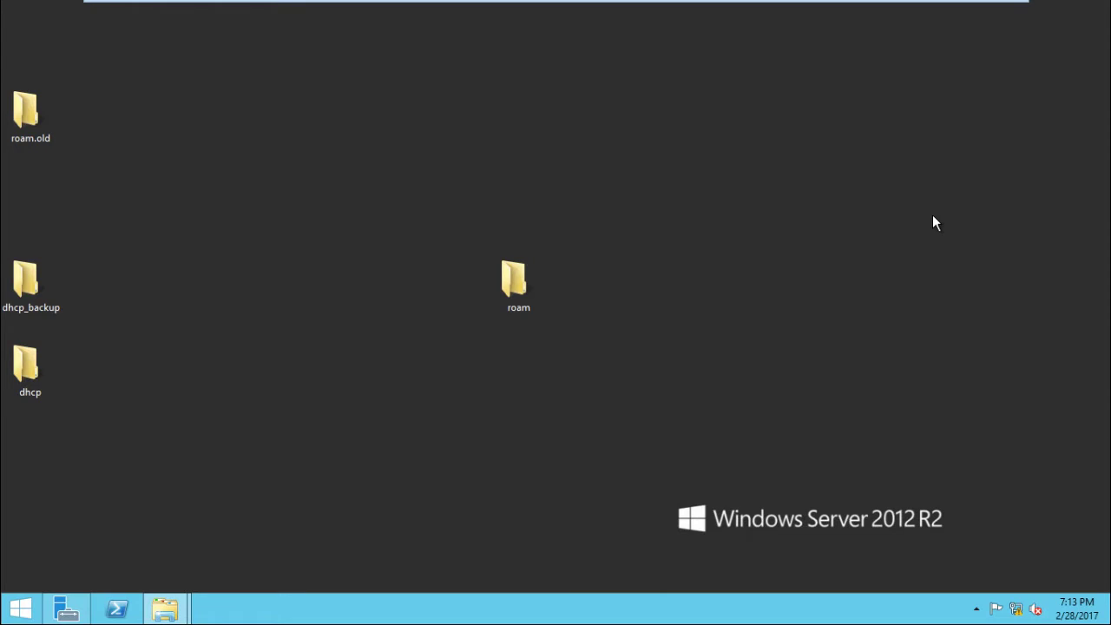
Use ncpa.cpl to view the AD server's Ethernet0 IP and DNS details.
key(super+r)
text(ncpa.cpl)
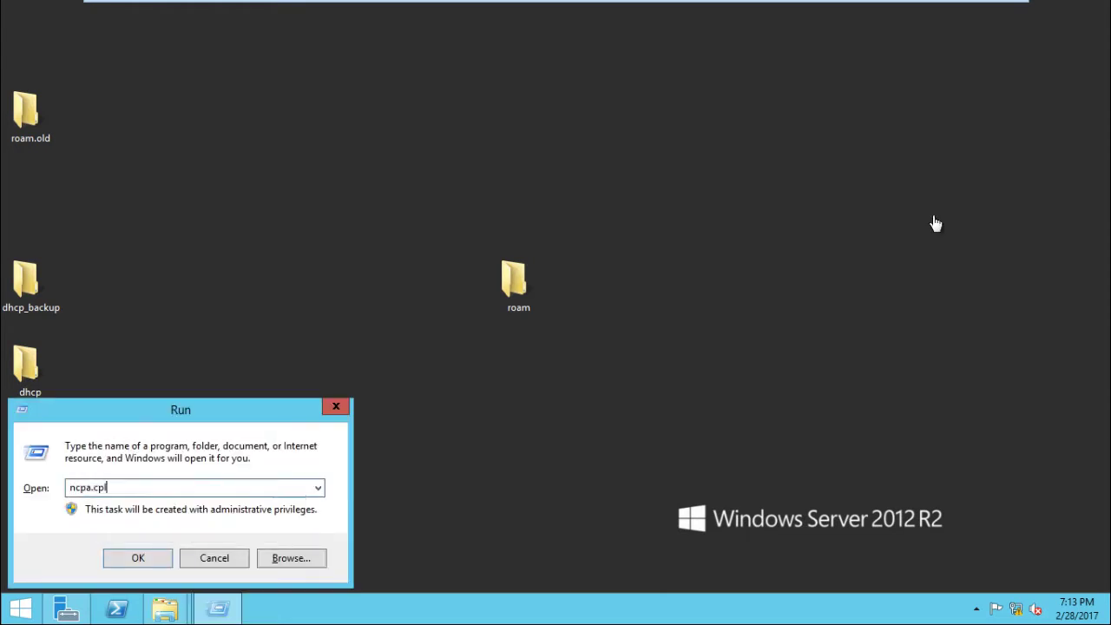
key(Return)
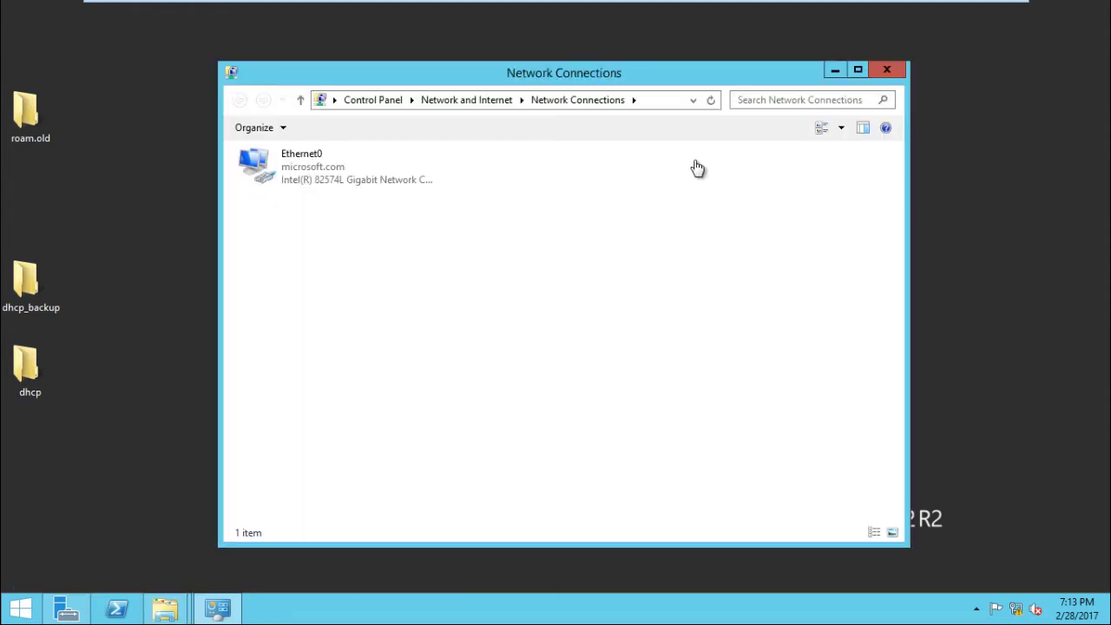
click(365, 176)
key(alt+Return)
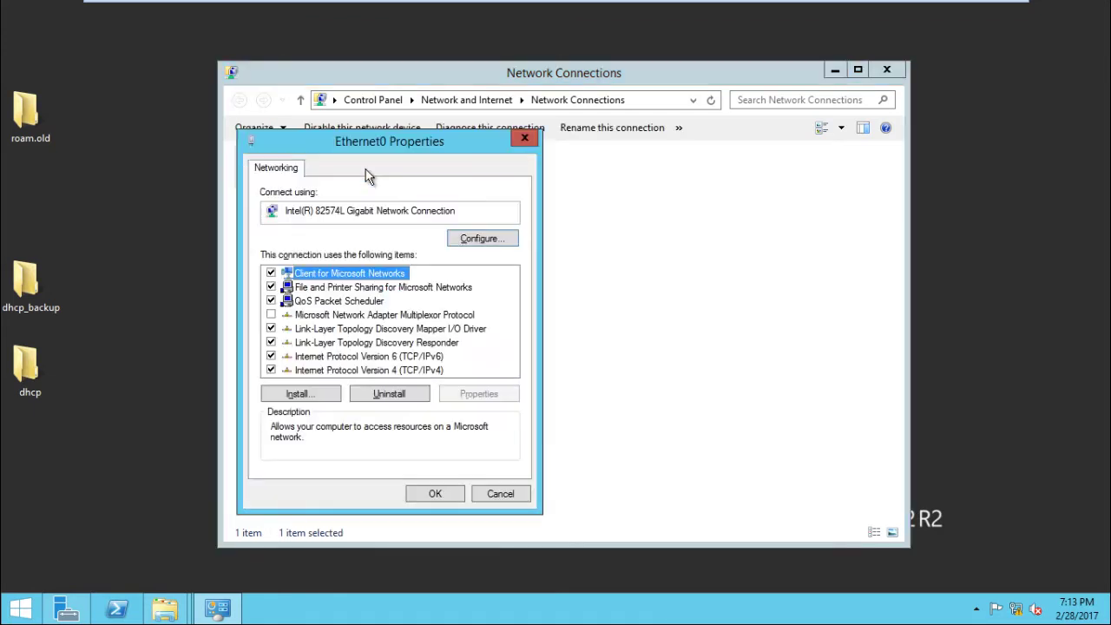
key(Escape)
double_click(365, 176)
key(Return)
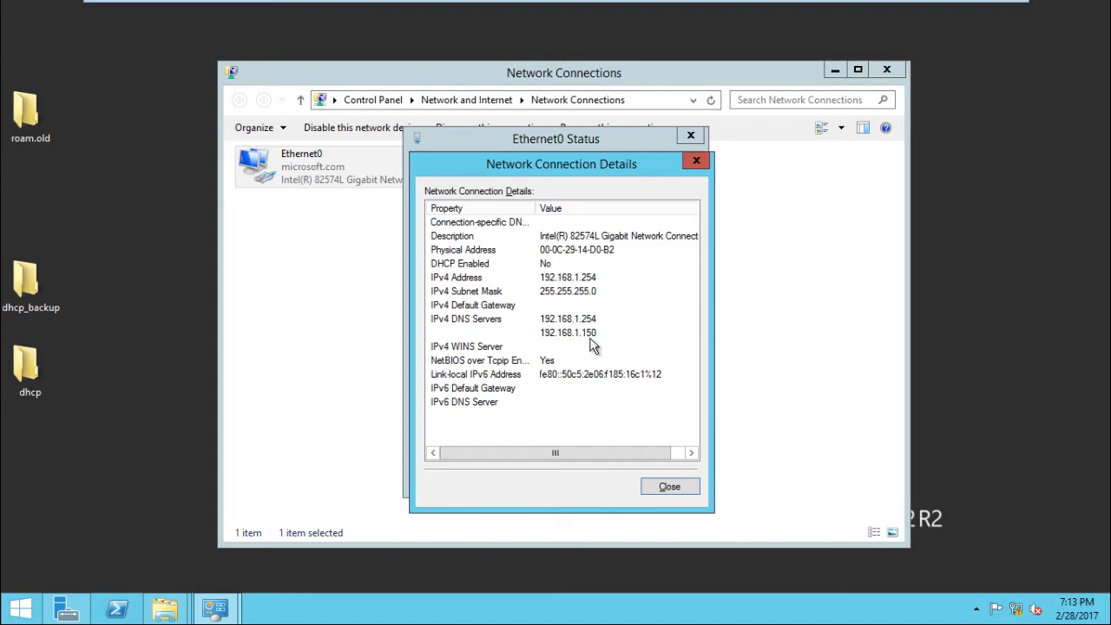
click(665, 489)
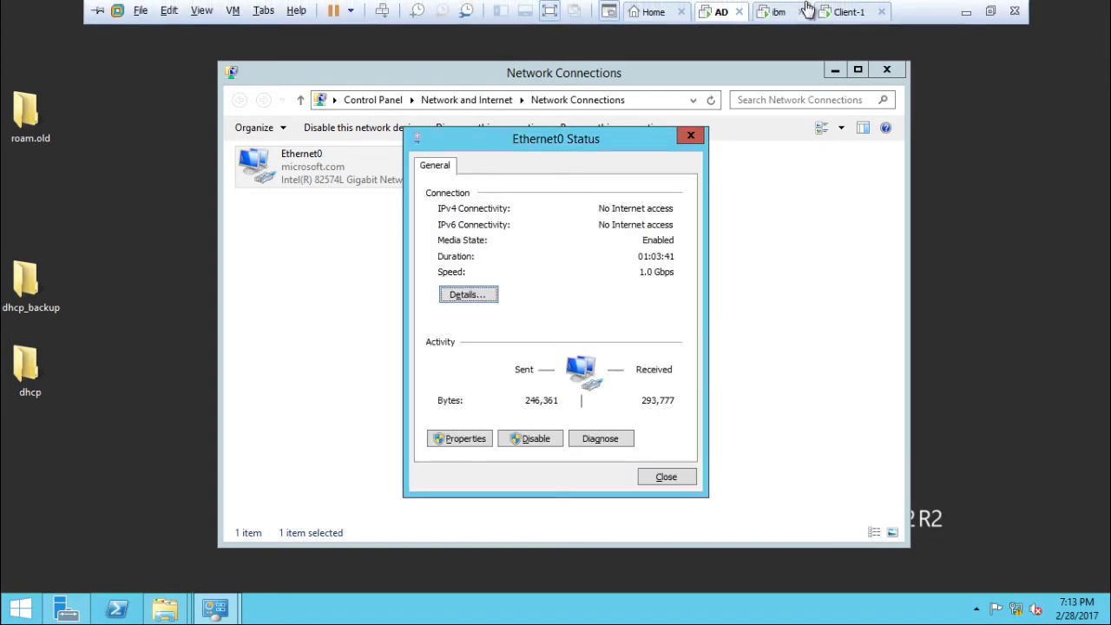
Check the ibm server's Ethernet0: IP 192.168.1.150, DNS 192.168.1.150 and 192.168.1.254.
click(777, 11)
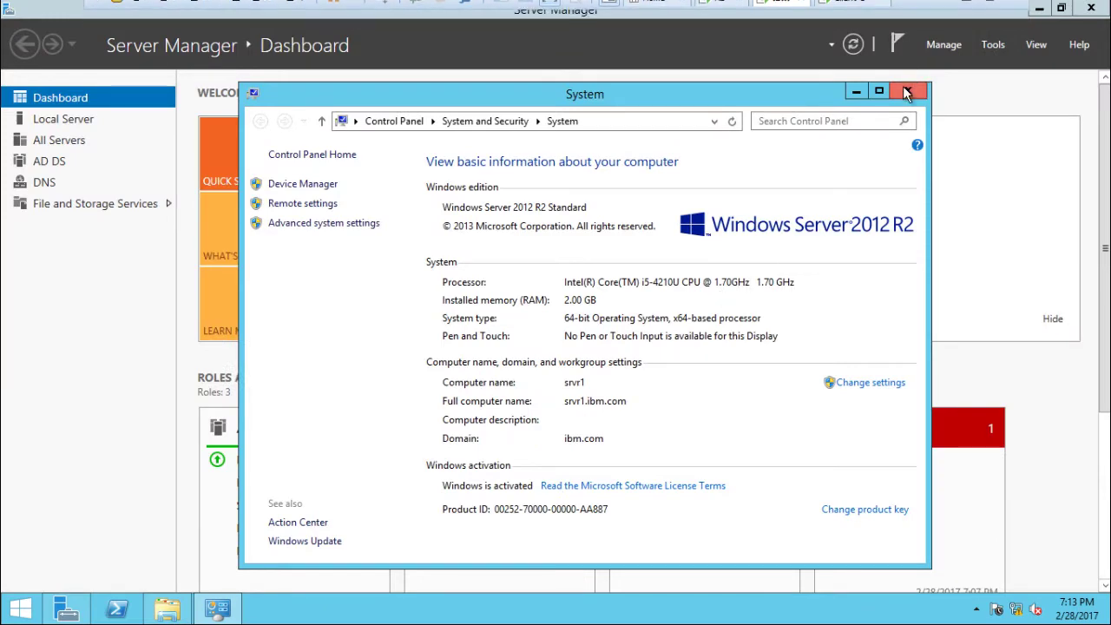
key(super+r)
text(ncpa)
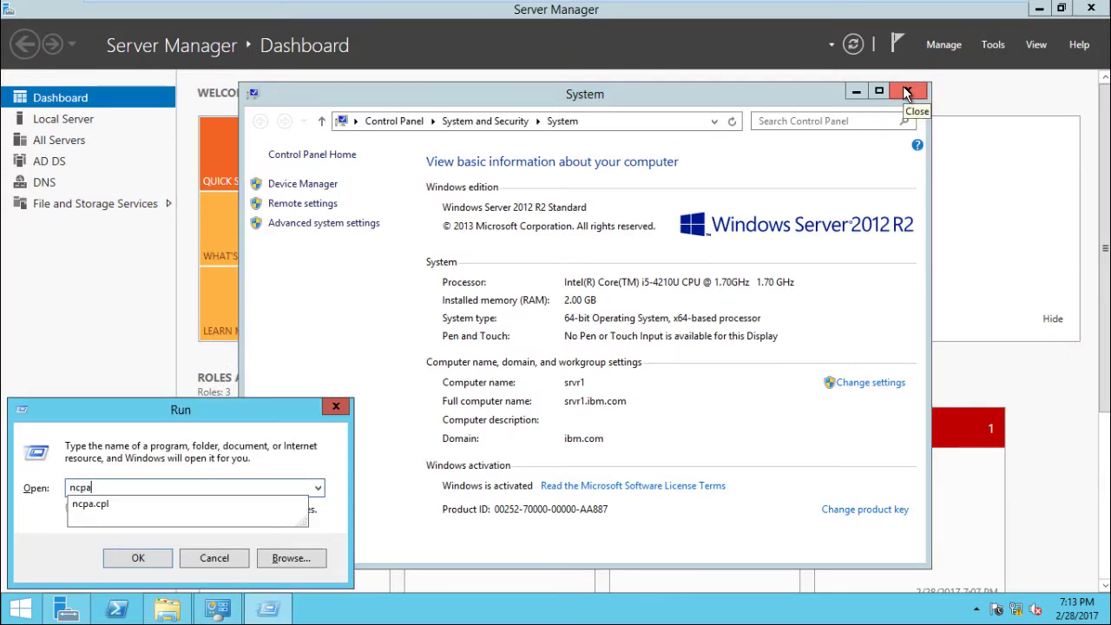
text(.cpl)
key(Return)
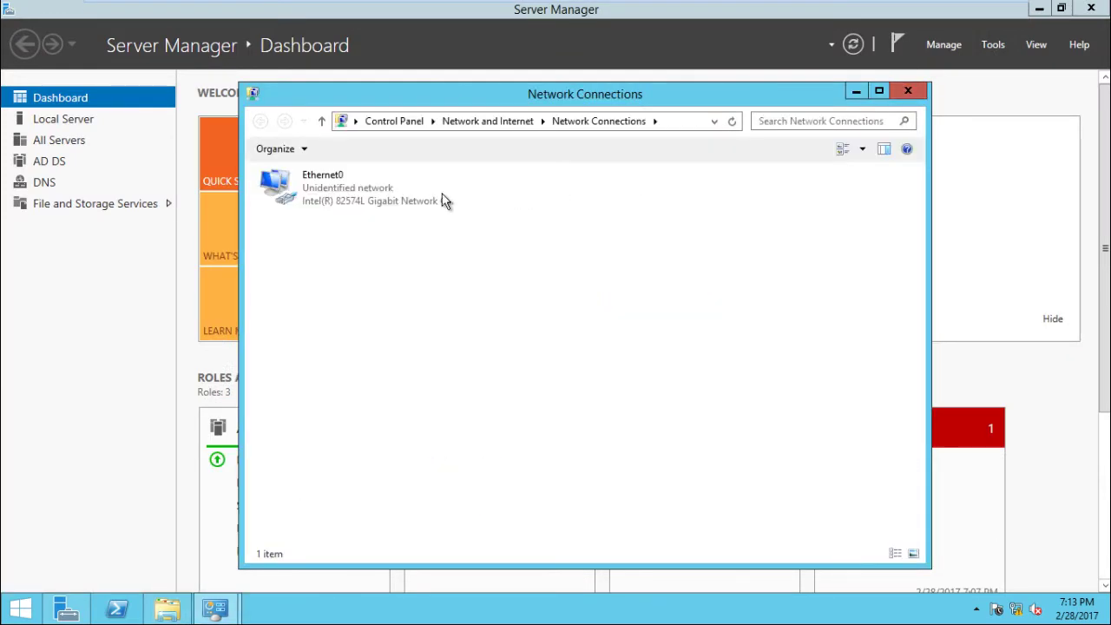
double_click(317, 198)
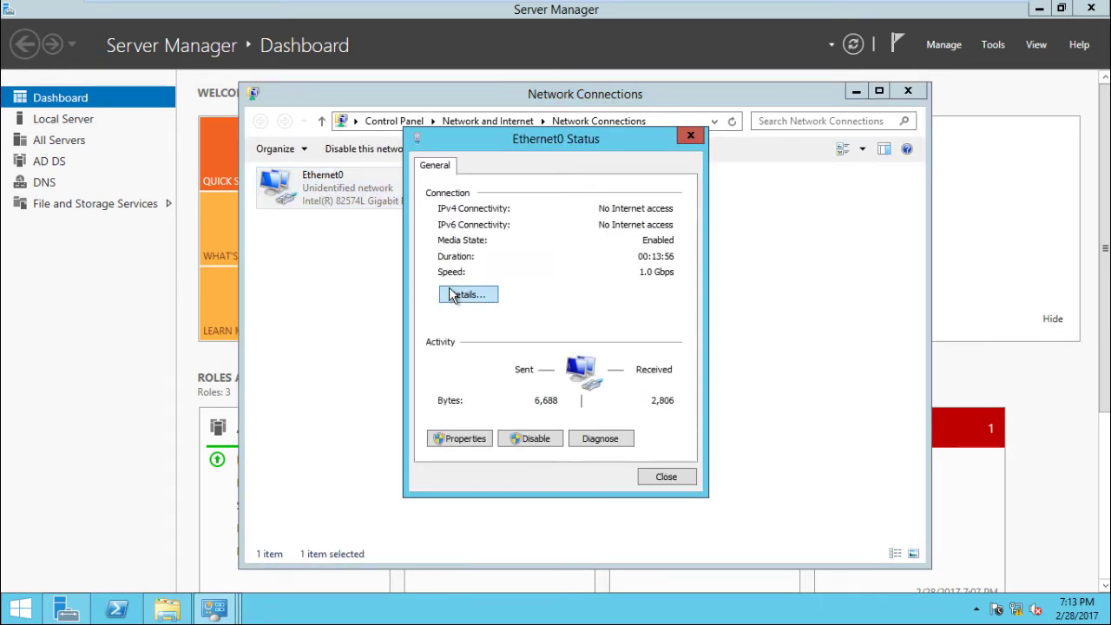
click(453, 295)
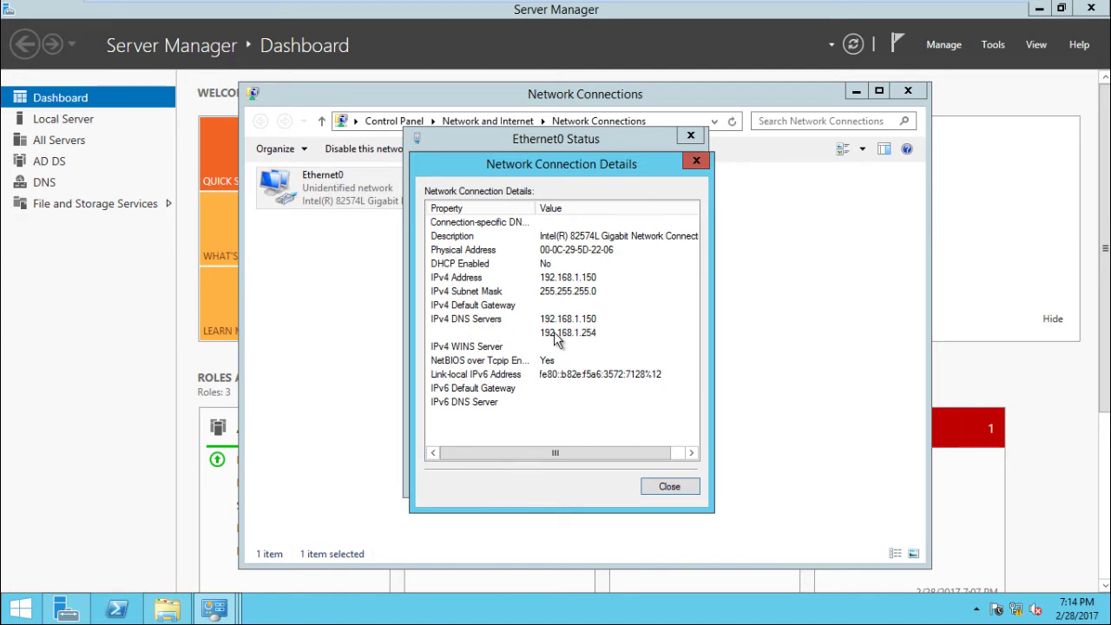
click(666, 485)
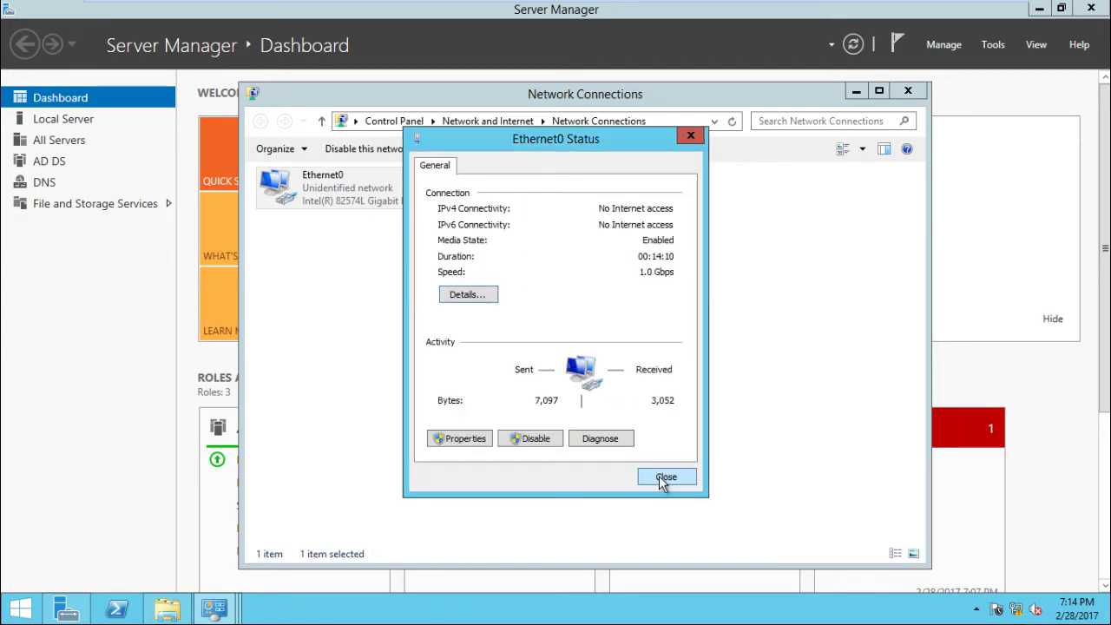
click(667, 476)
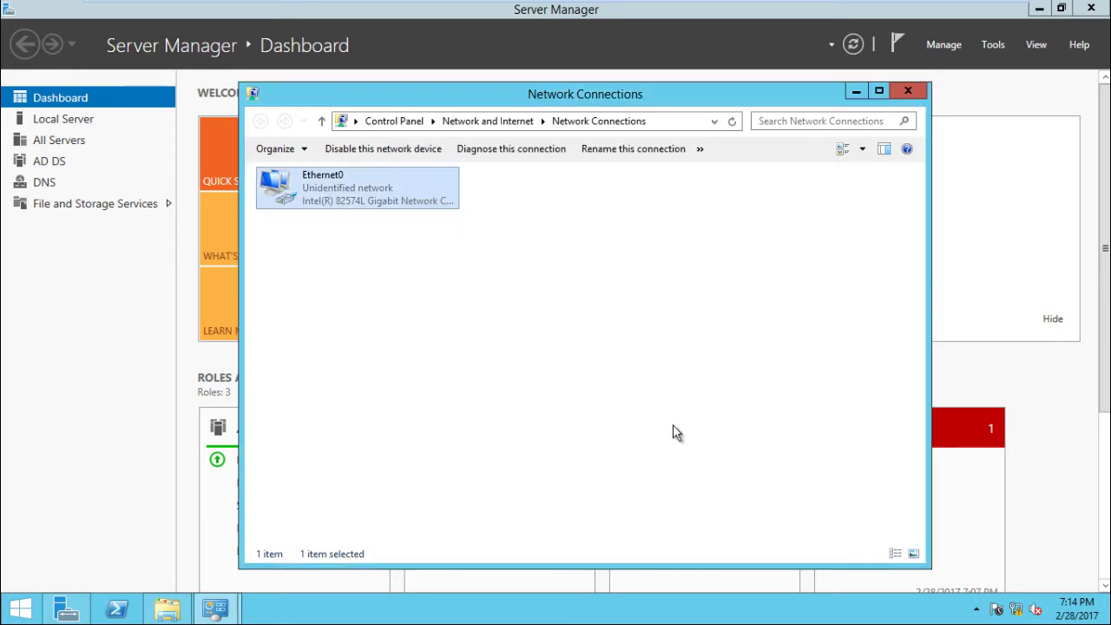
Close the AD server's Ethernet0 Status and Network Connections windows.
mouse_move(764, 2)
click(712, 12)
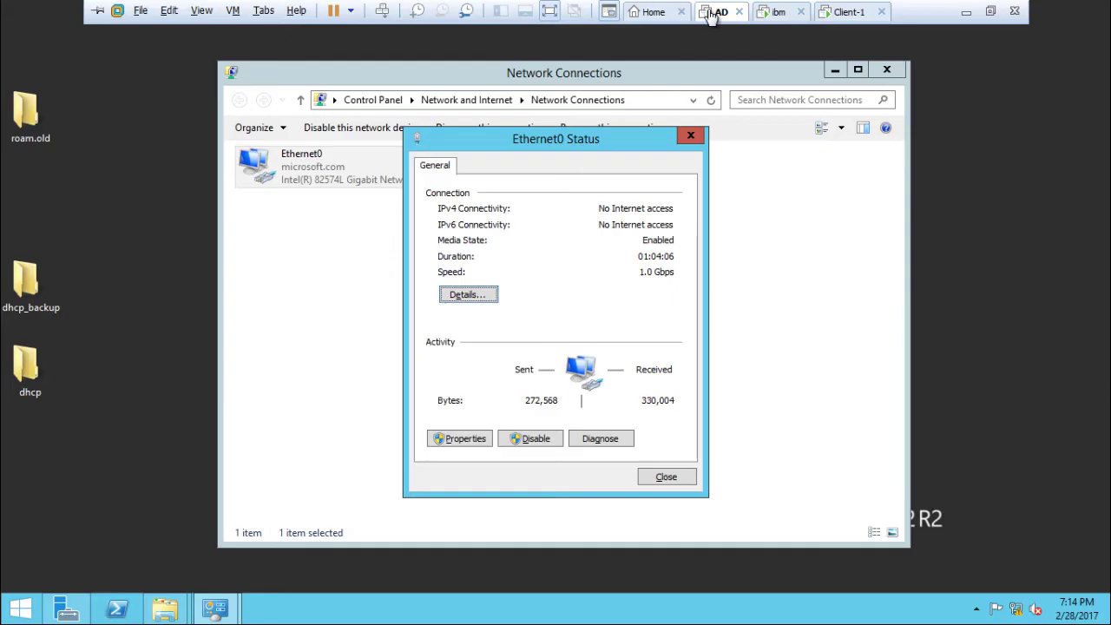
click(690, 485)
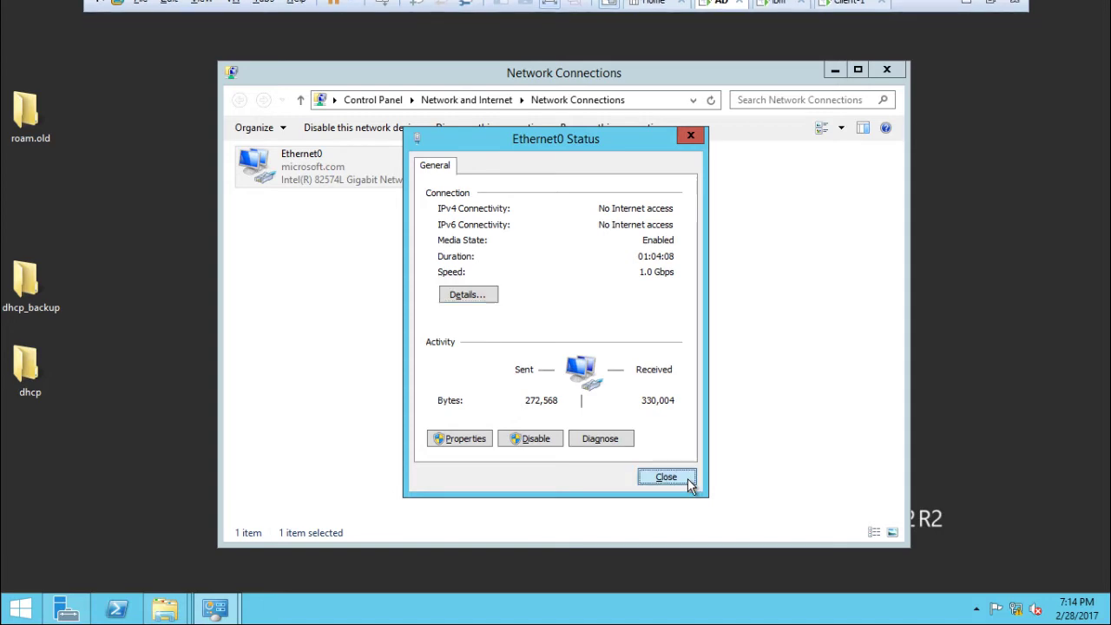
click(886, 69)
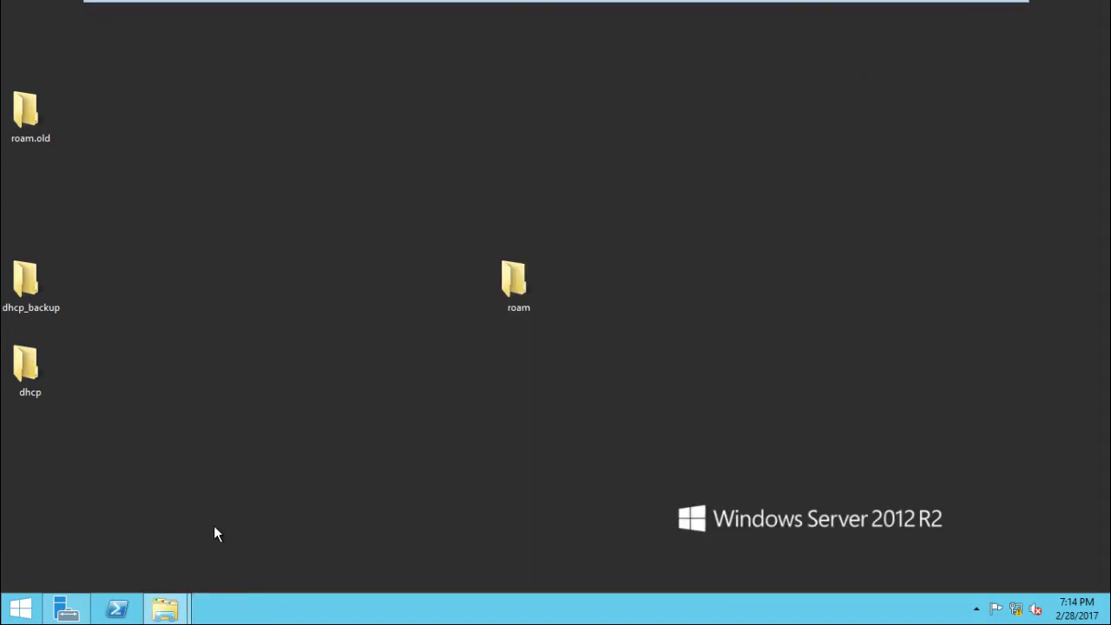
Launch Active Directory Domains and Trusts from Server Manager and maximize it.
click(66, 609)
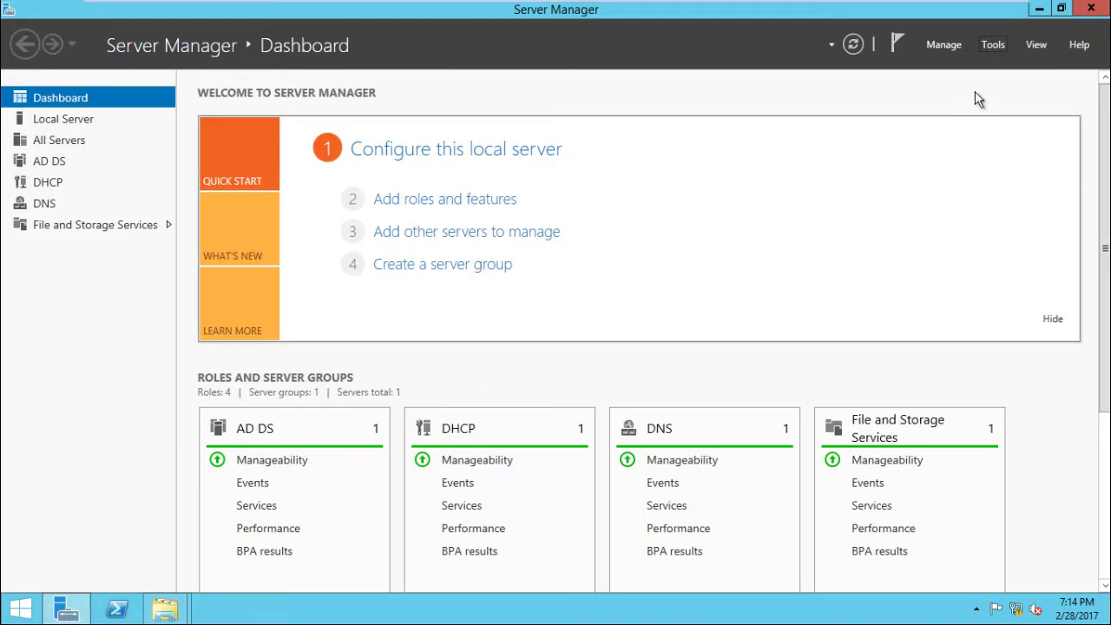
click(992, 45)
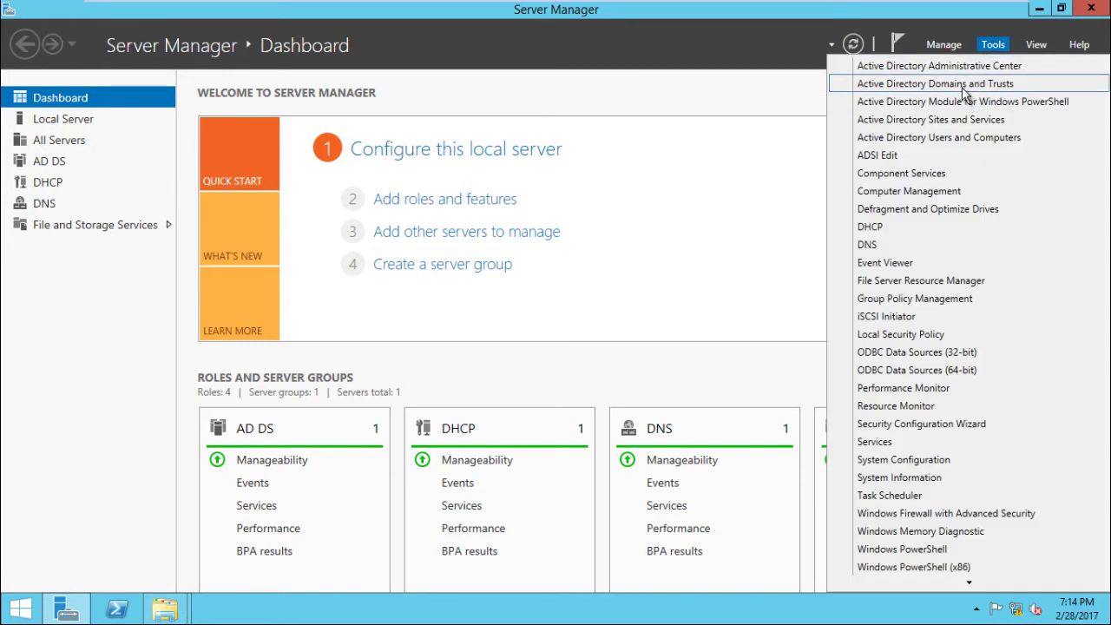
click(963, 87)
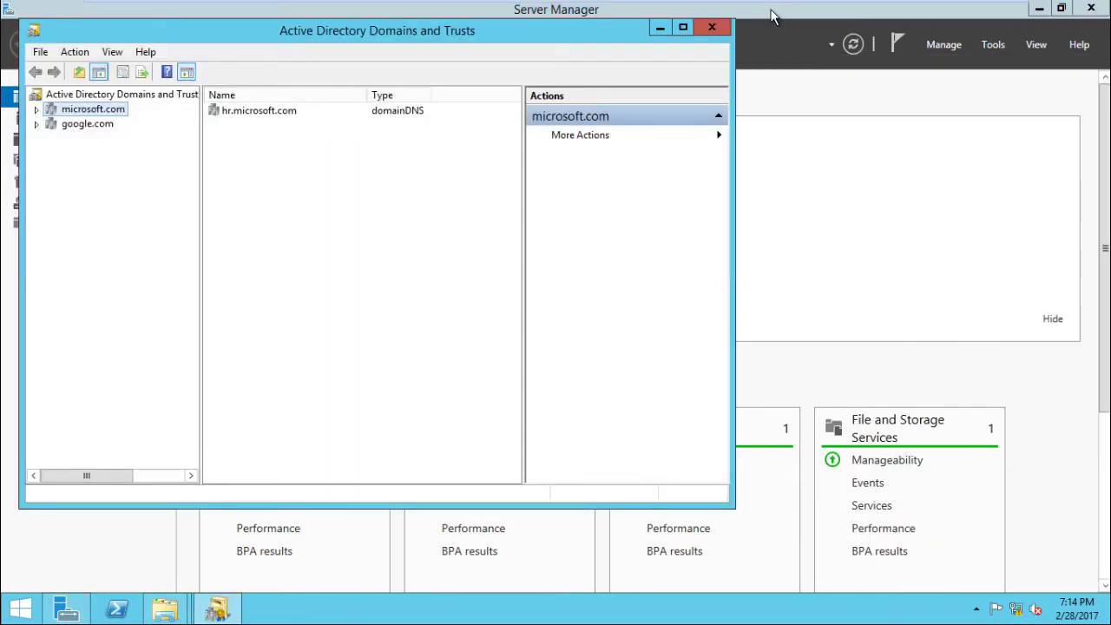
click(683, 29)
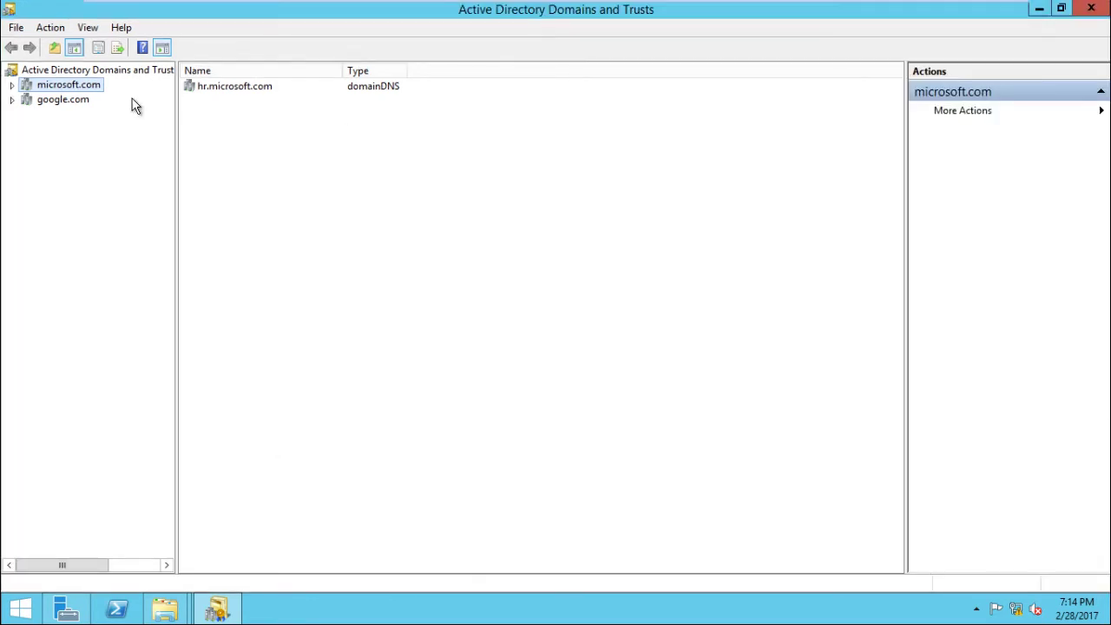
click(71, 100)
click(69, 87)
Start a New Trust from microsoft.com's Trusts tab with ibm.com as trust name.
right_click(41, 90)
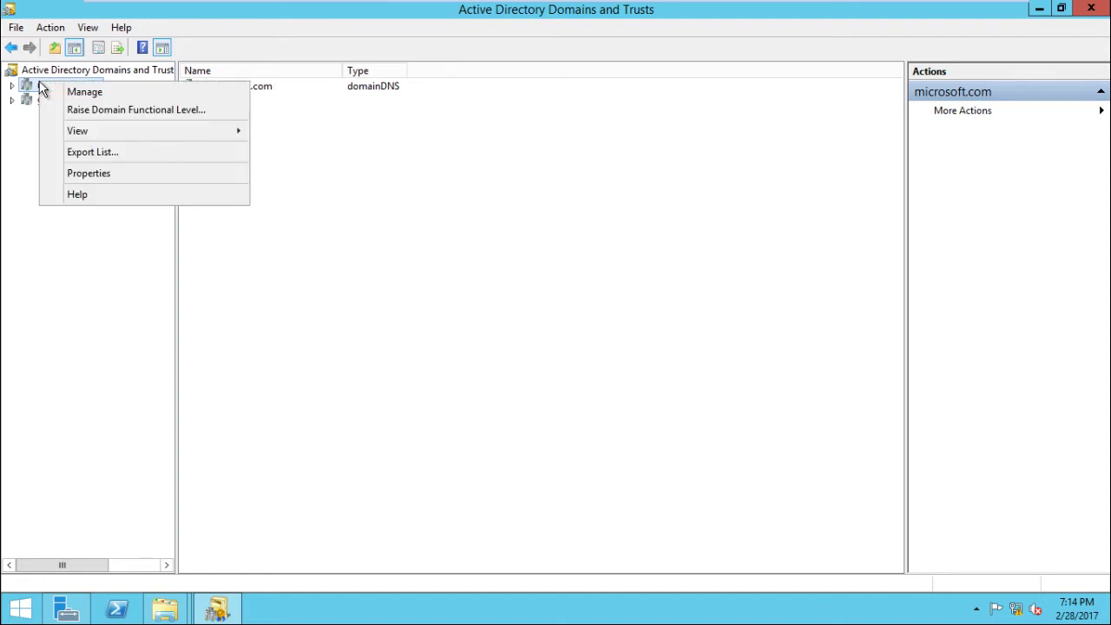
key(Up)
key(Up)
key(Return)
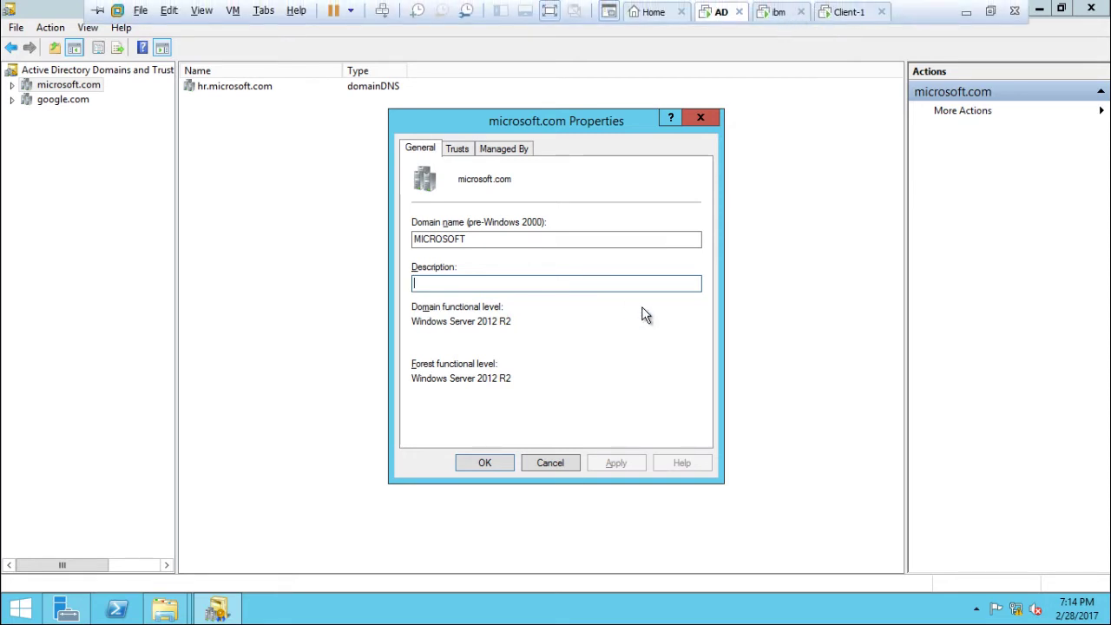
click(458, 150)
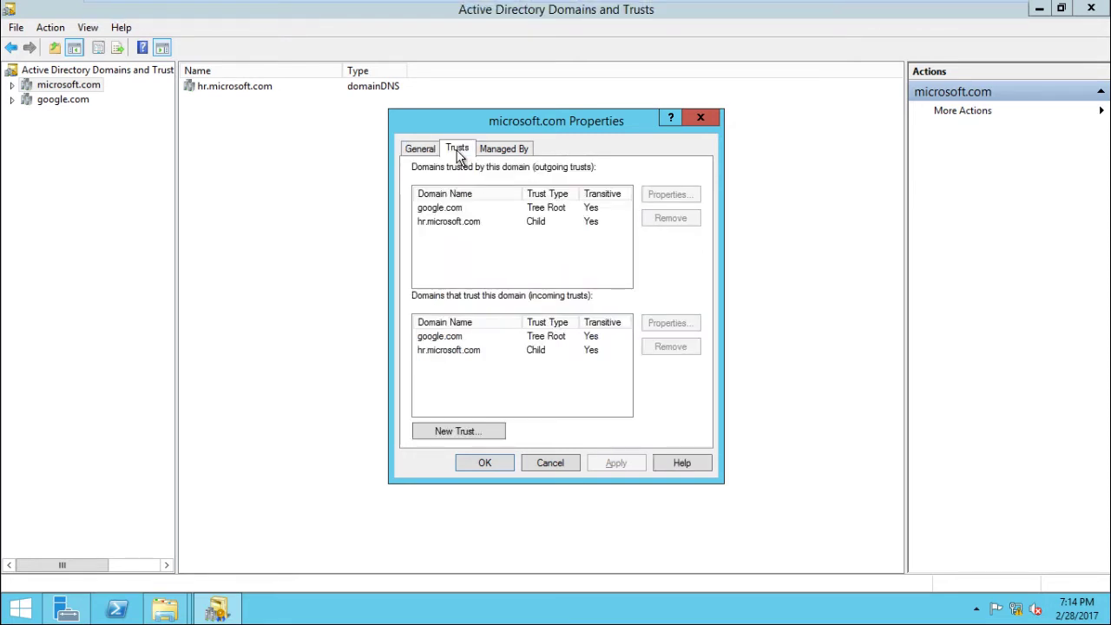
click(455, 434)
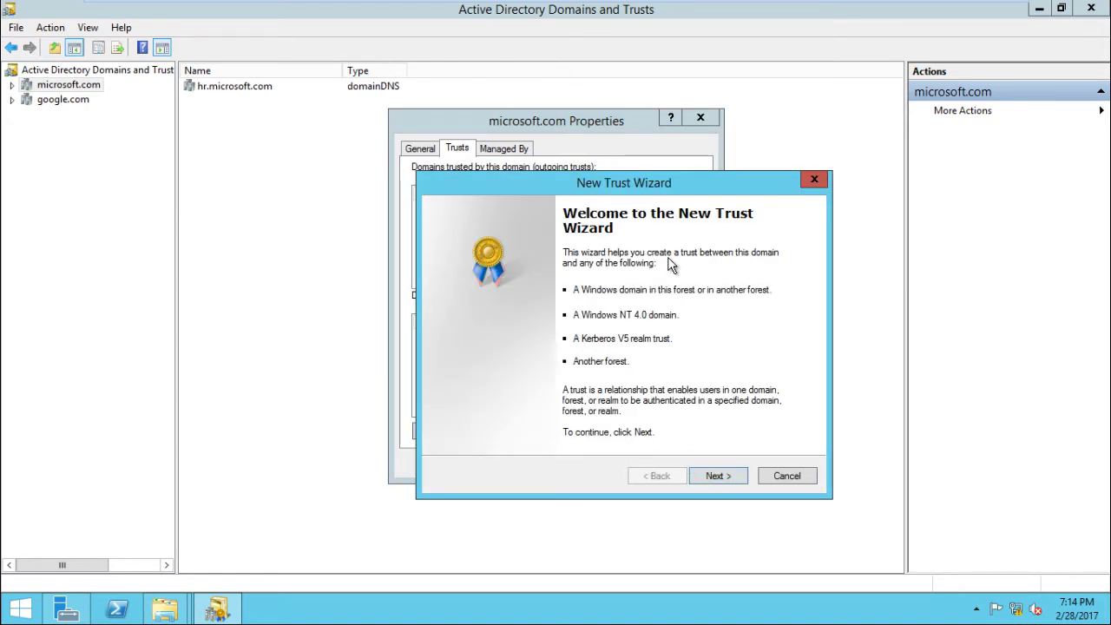
click(727, 480)
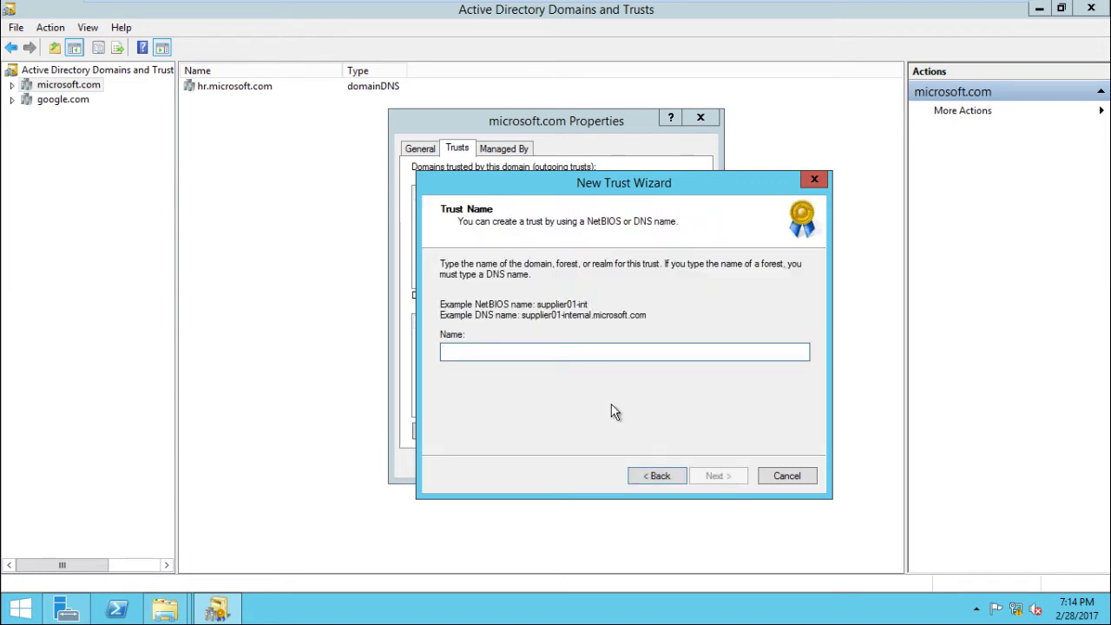
text(ibm.c)
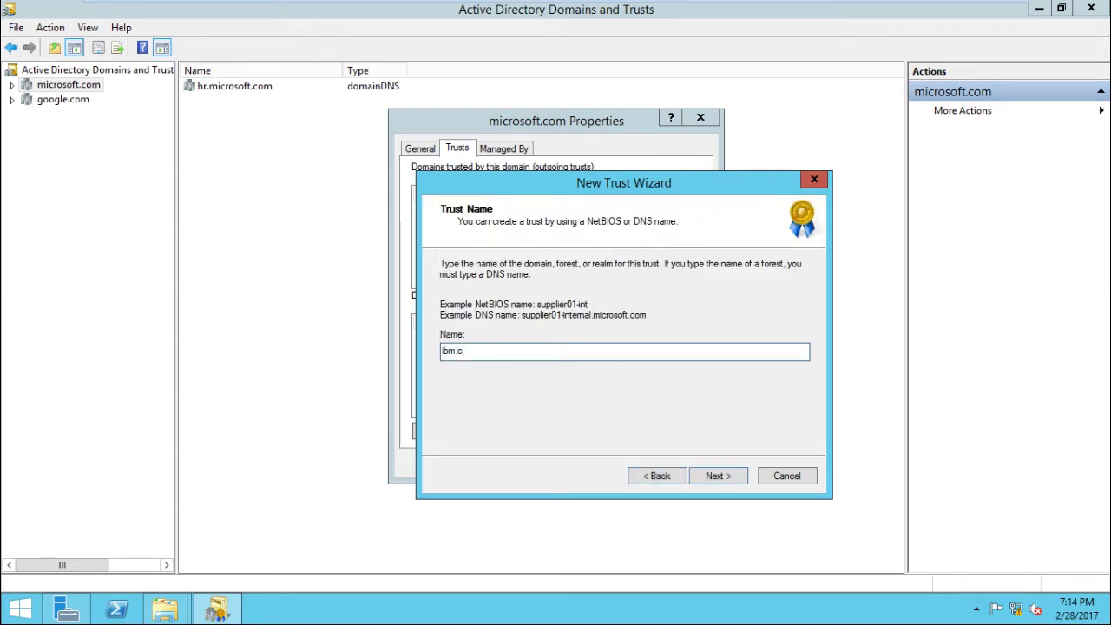
text(om)
click(713, 480)
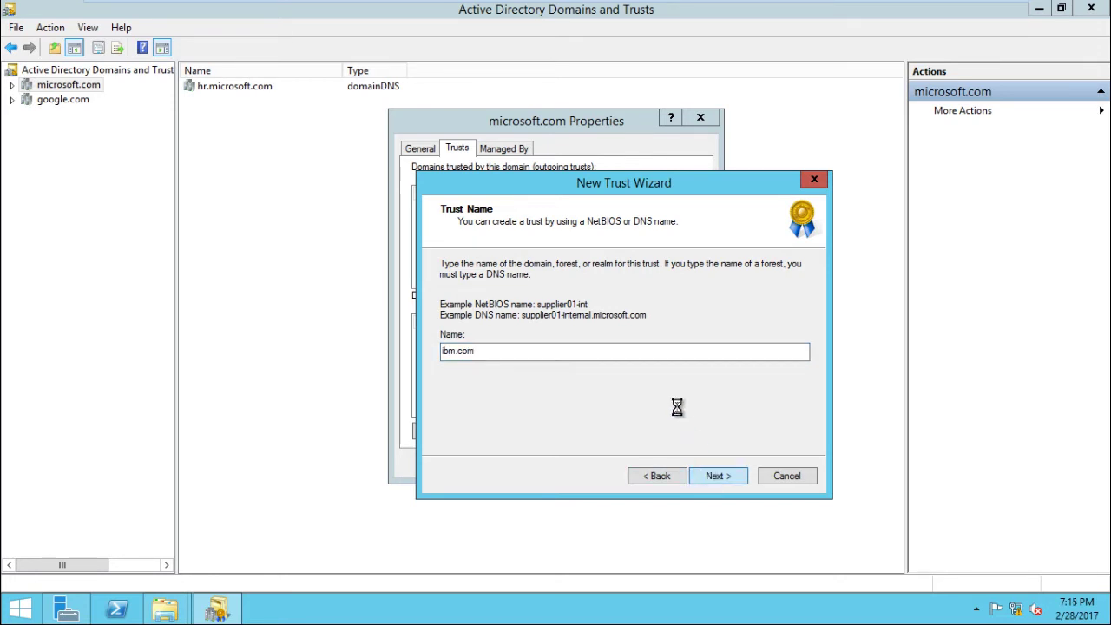
Confirm ping 192.168.1.150 gets replies, then select Forest trust in the wizard.
key(super+r)
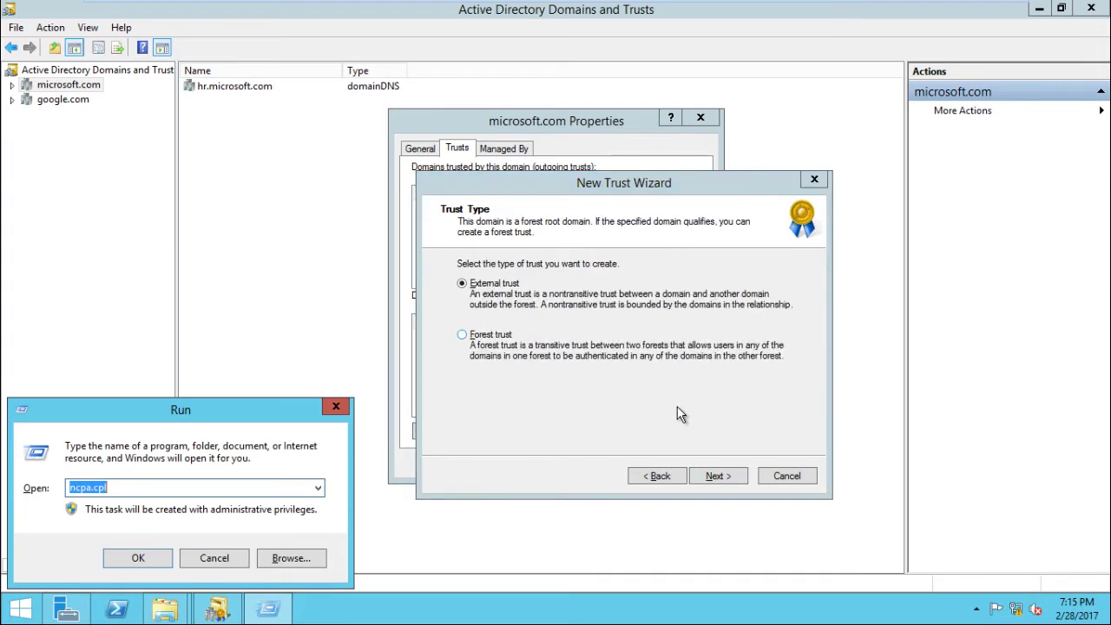
text(cmd)
key(Return)
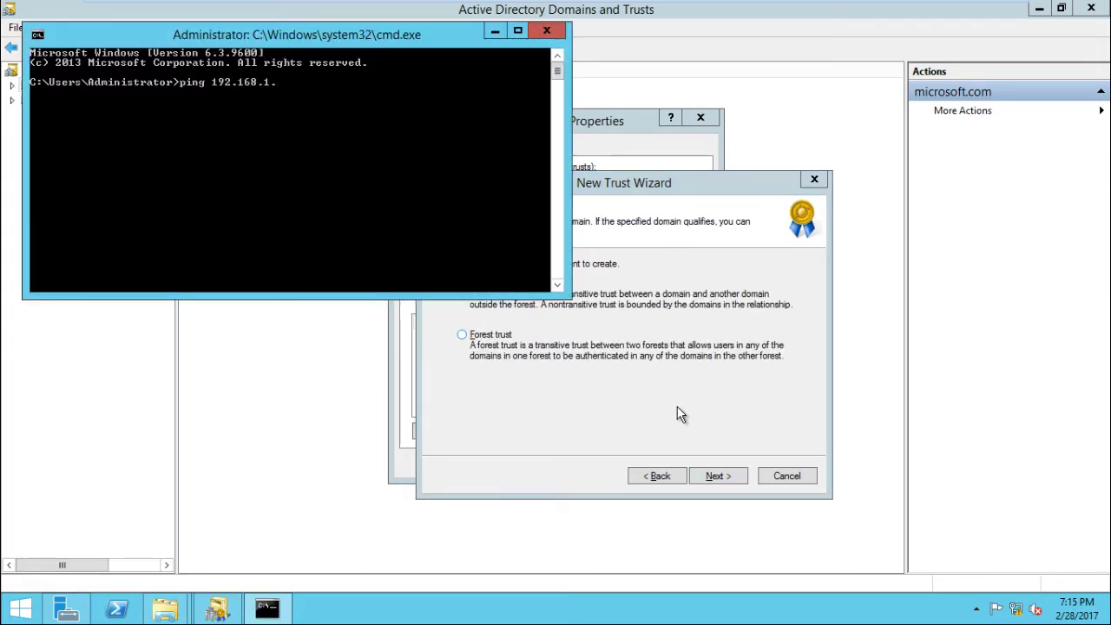
text(ping 192.168.1.150)
key(Return)
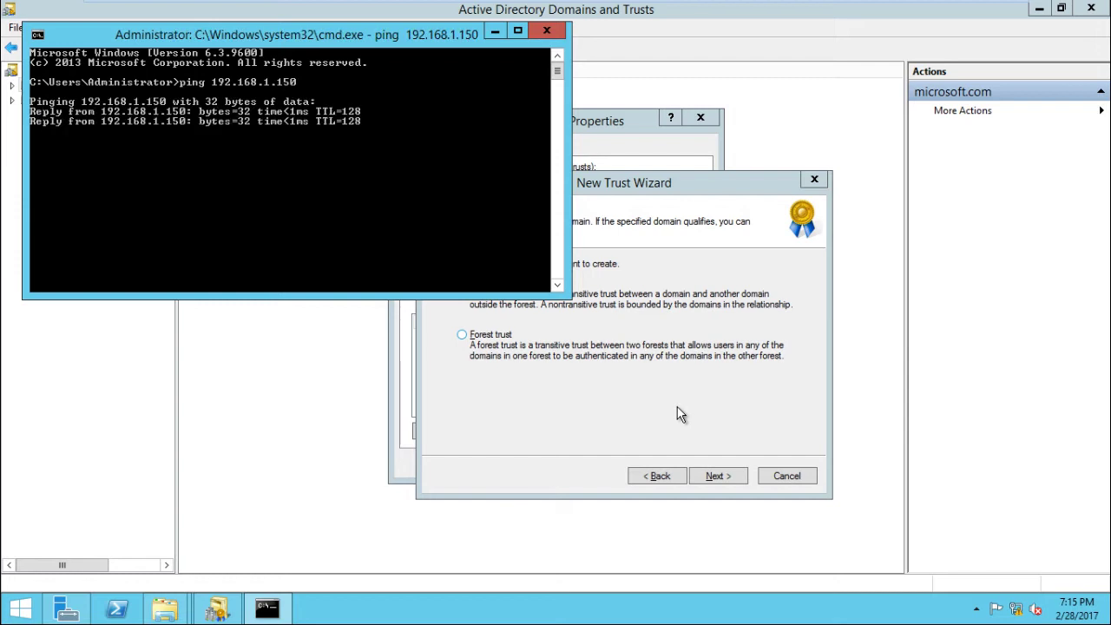
key(ctrl+c)
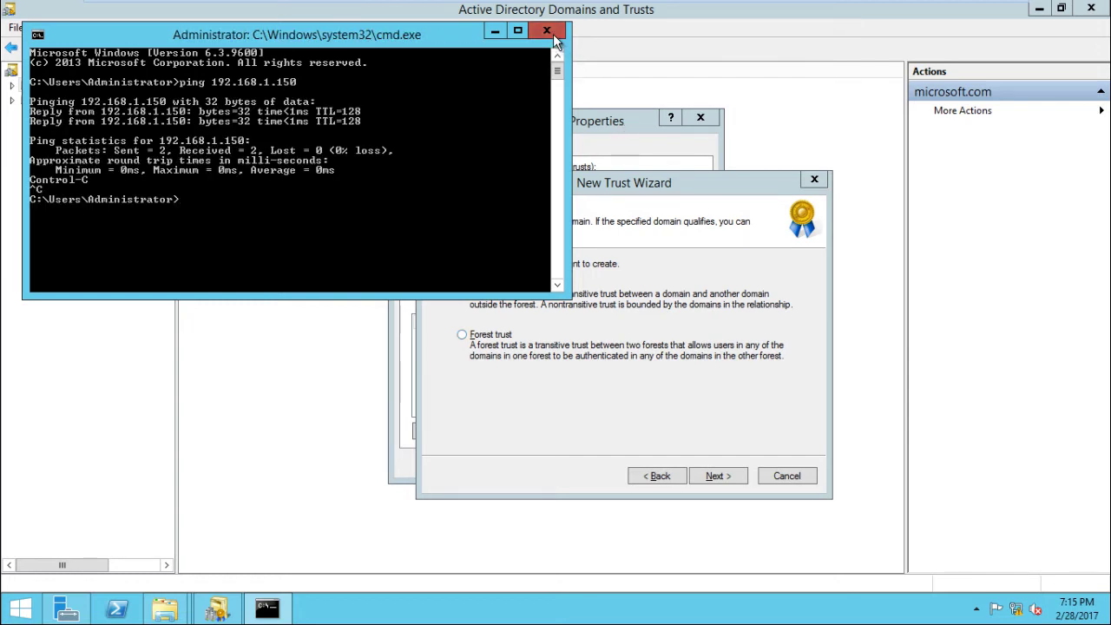
click(547, 32)
click(524, 344)
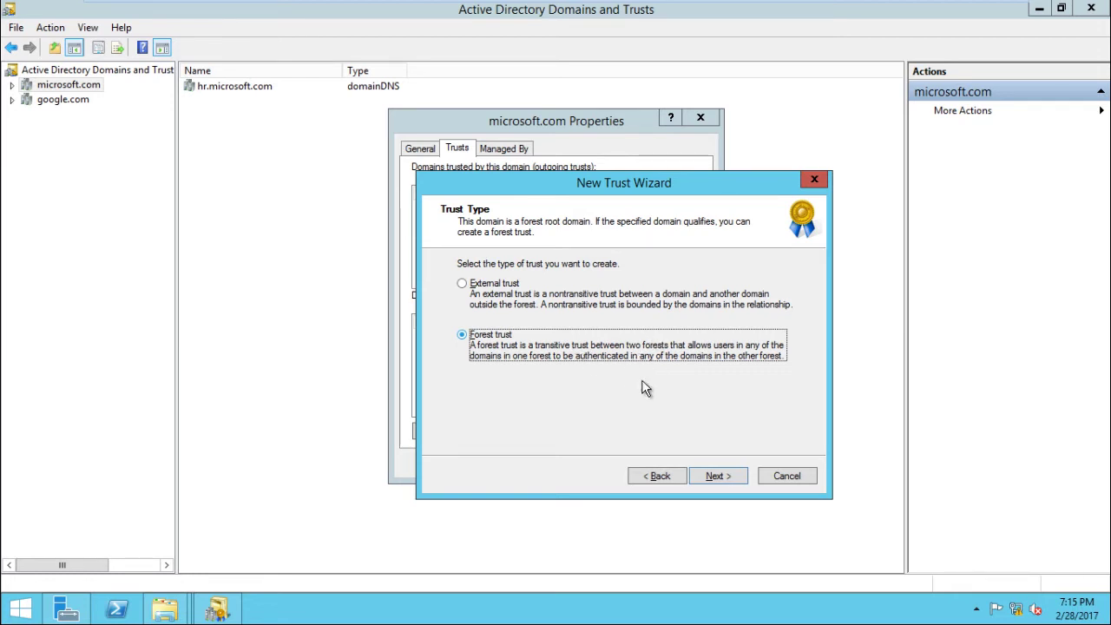
Keep the two-way trust direction and create the trust on both domains.
click(710, 477)
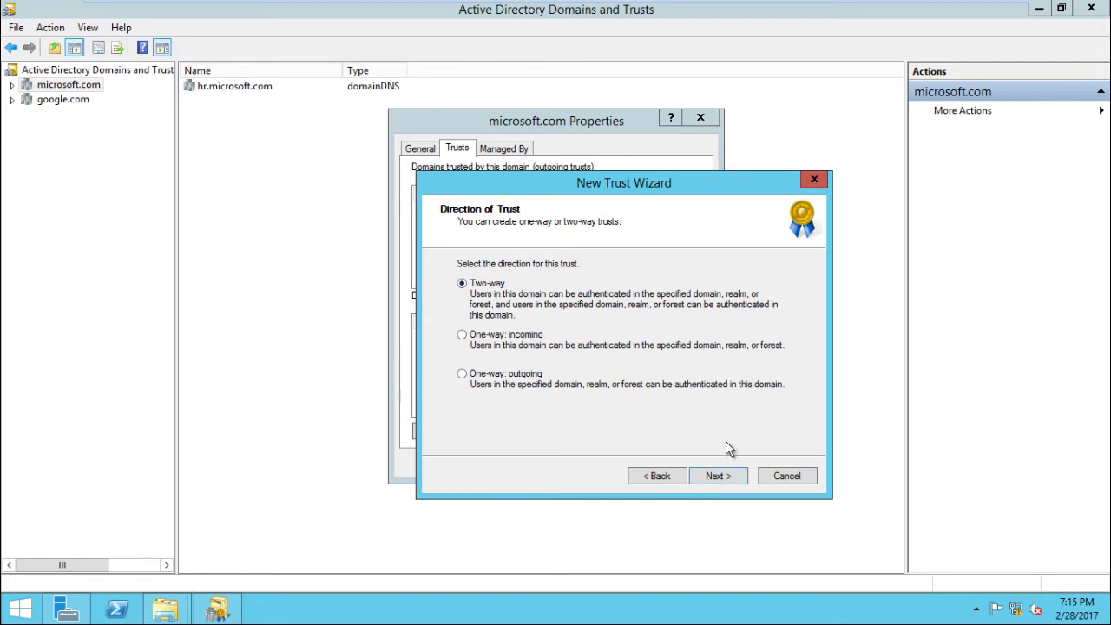
click(729, 477)
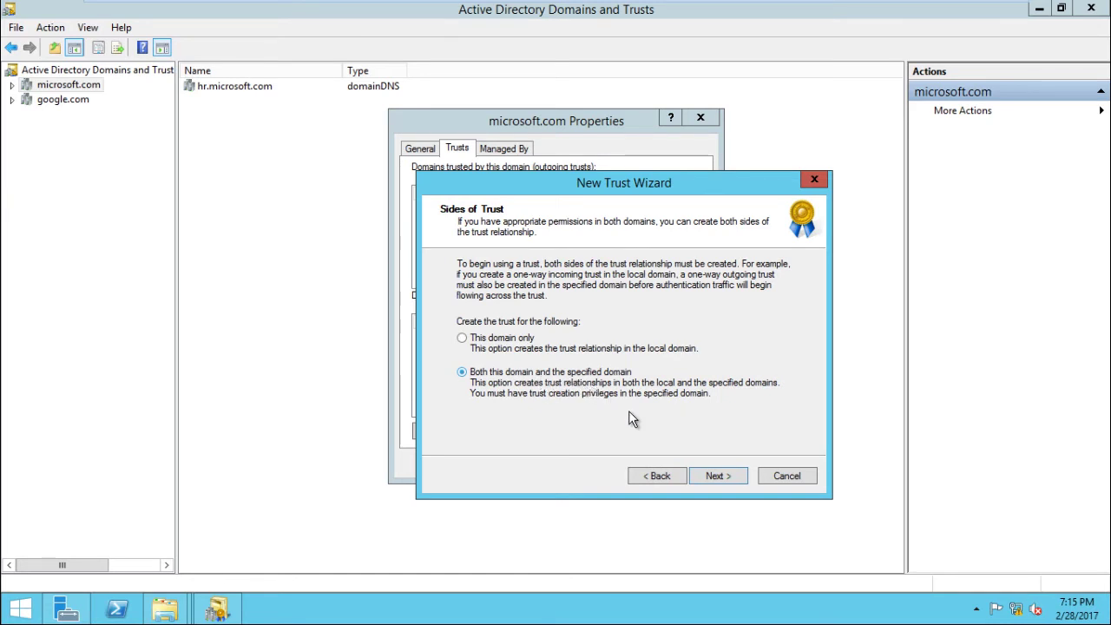
click(736, 476)
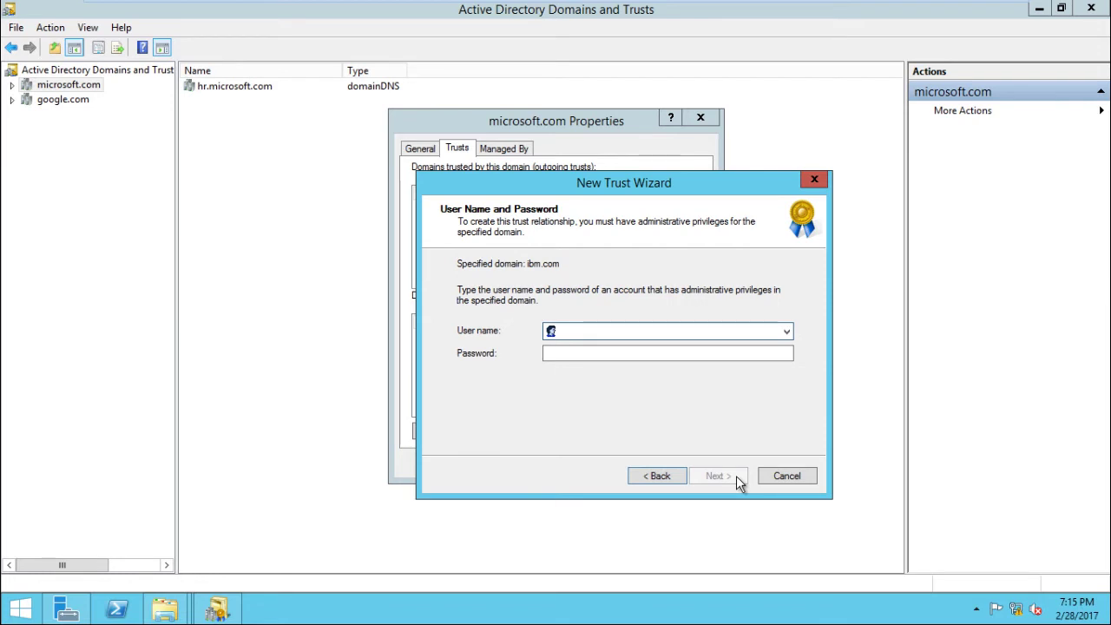
Enter the ibm.com administrator user name and password.
text(administrator)
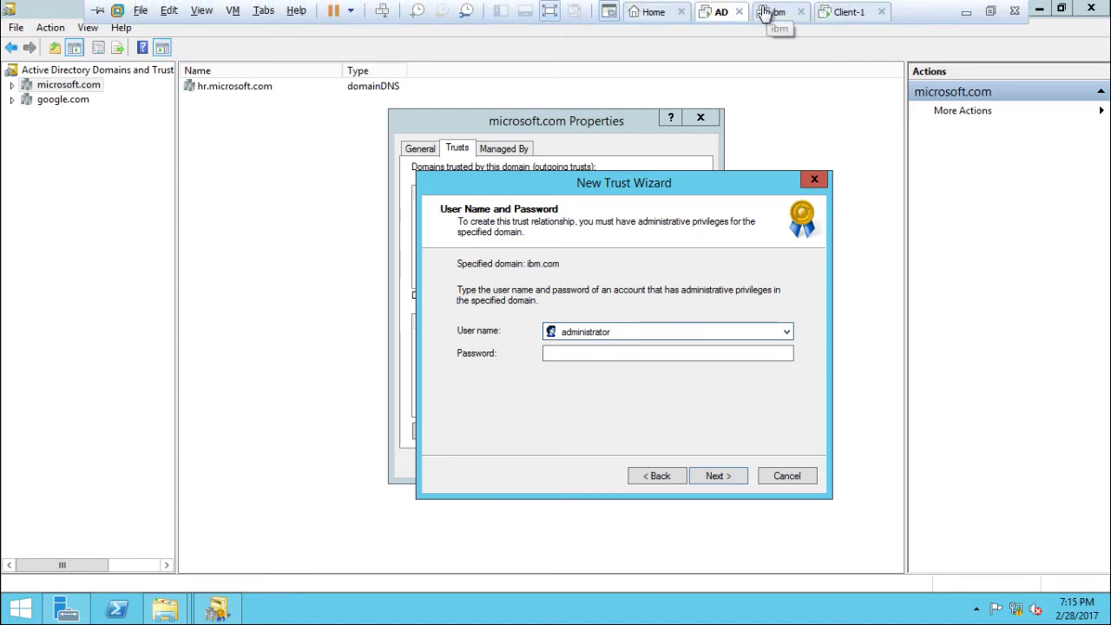
click(643, 357)
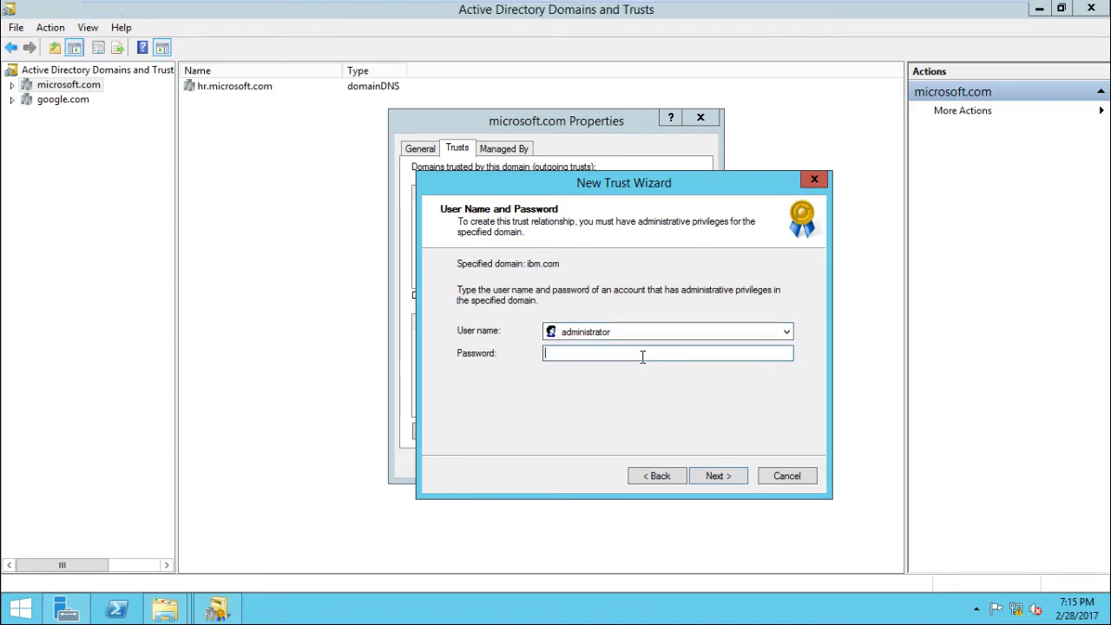
text(•••••••)
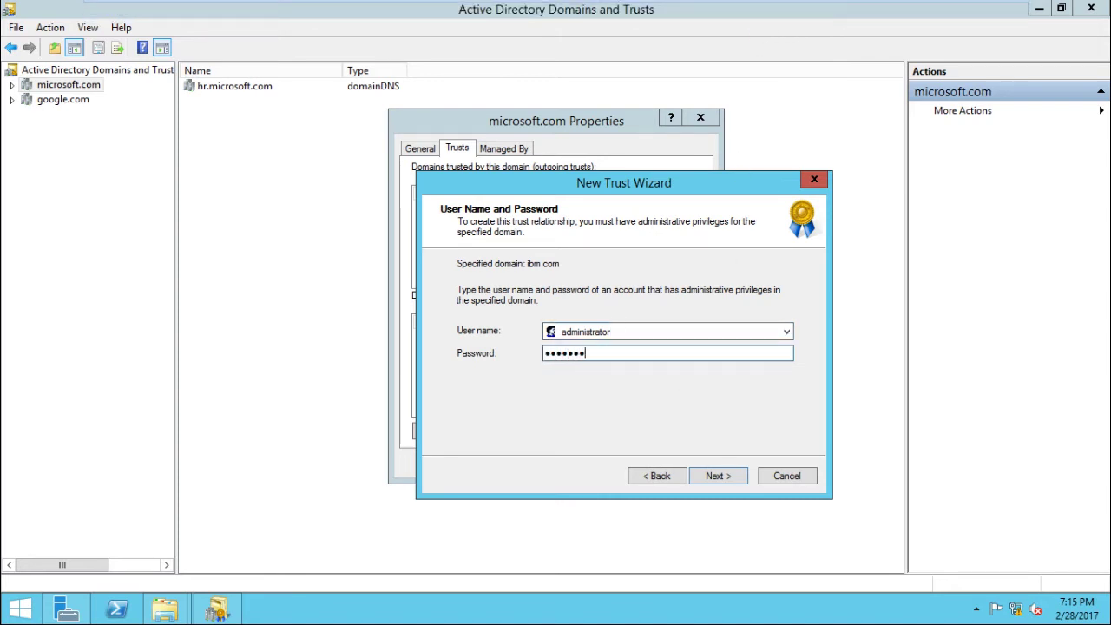
text(••)
click(731, 474)
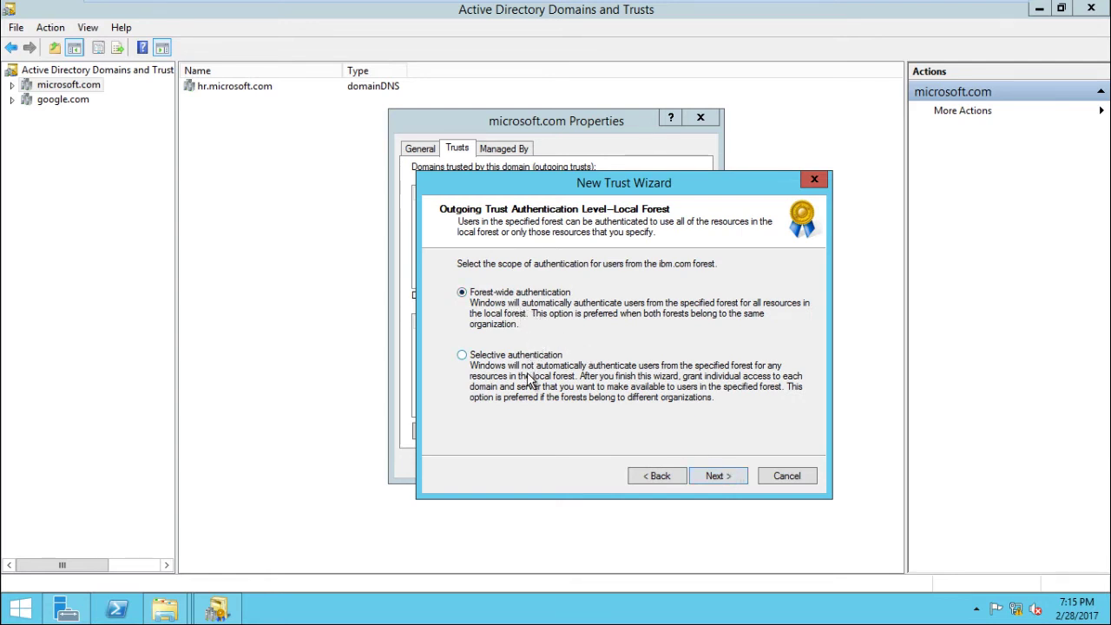
Keep forest-wide authentication for both forests and adjust *.google.com suffix routing.
click(712, 478)
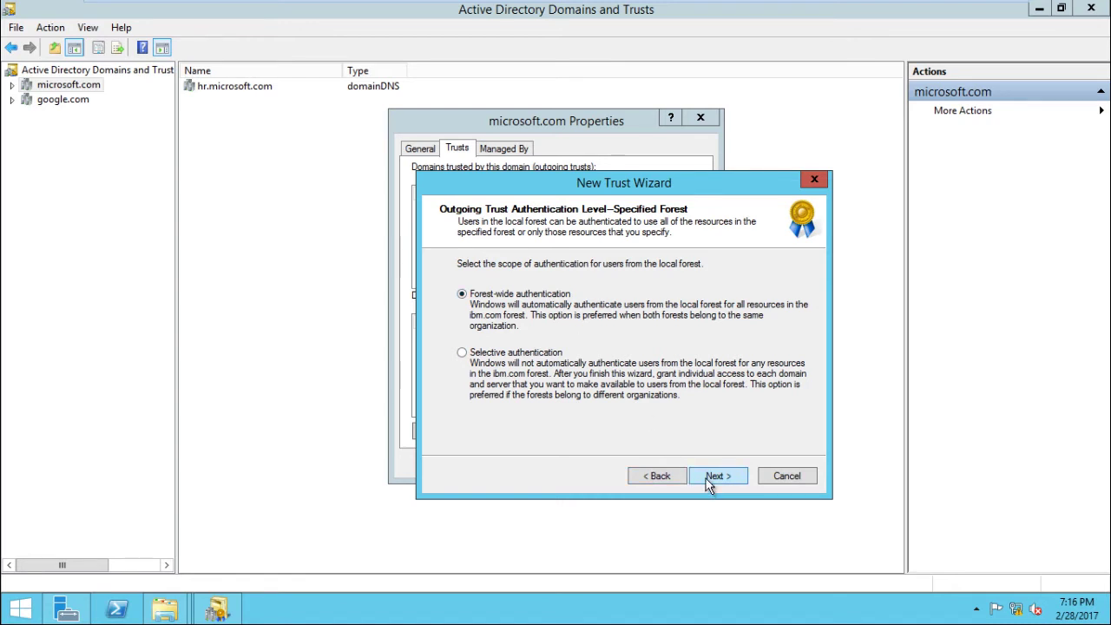
click(711, 479)
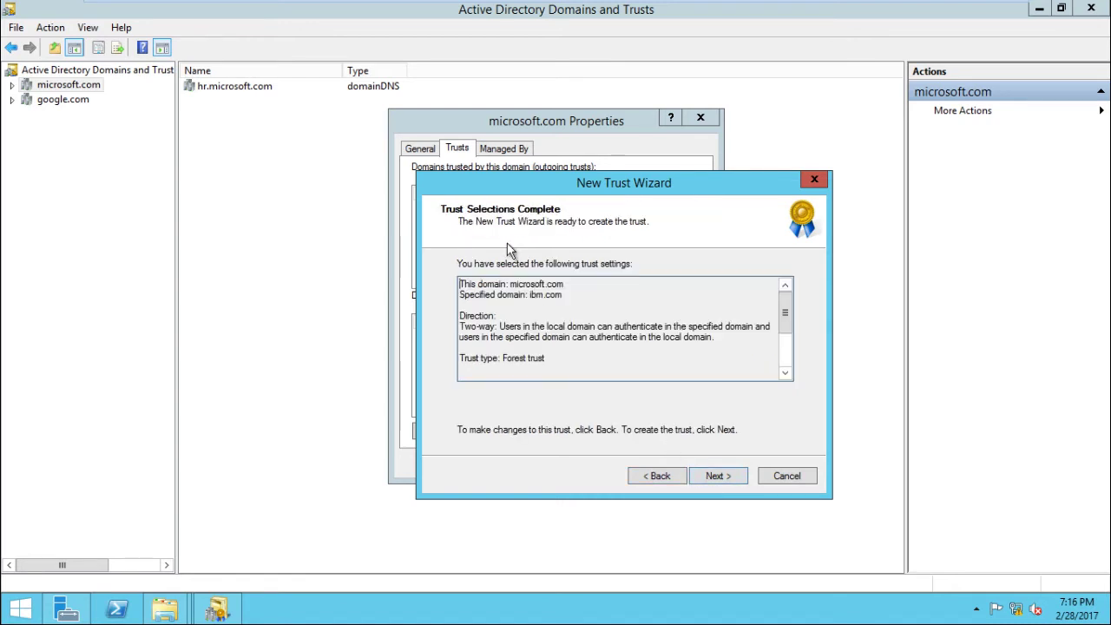
click(722, 470)
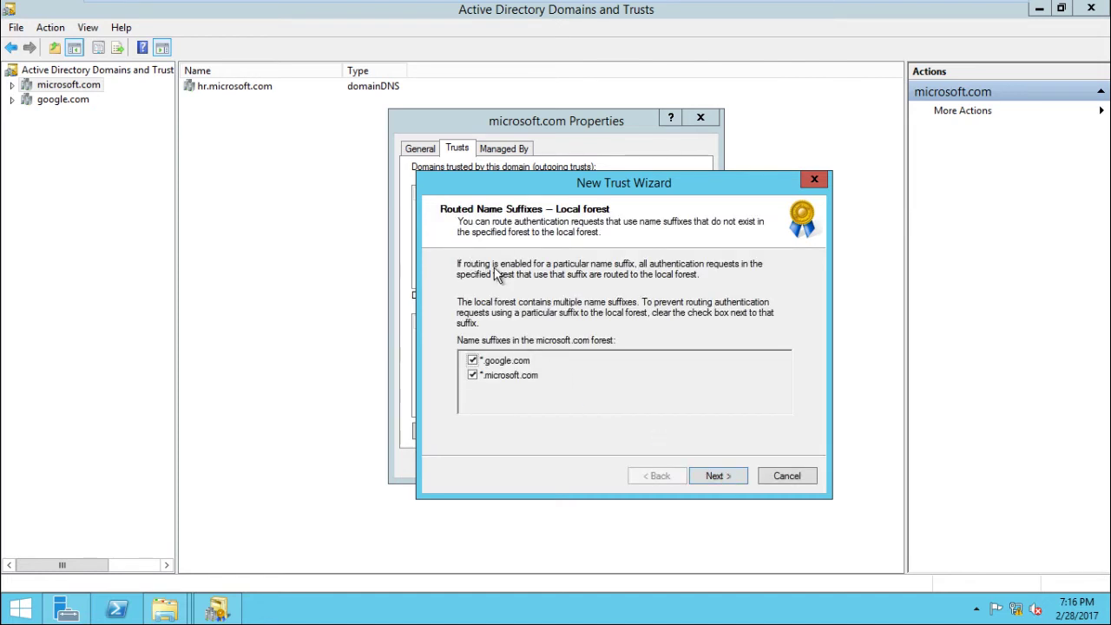
click(472, 362)
click(735, 480)
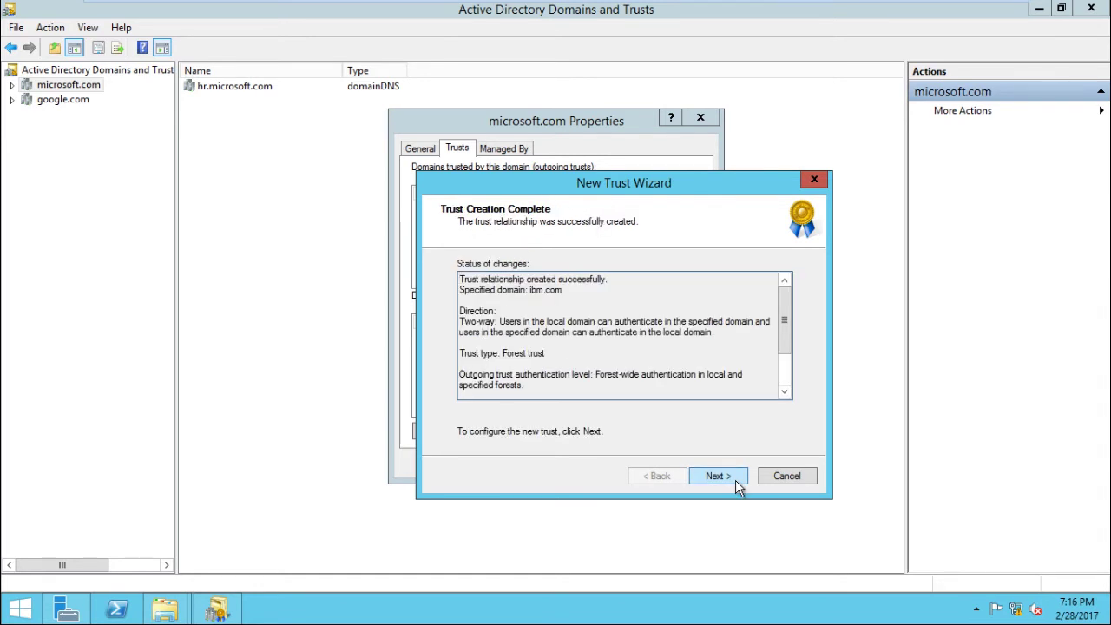
Confirm the outgoing and incoming trusts, finish, and close microsoft.com properties.
click(735, 480)
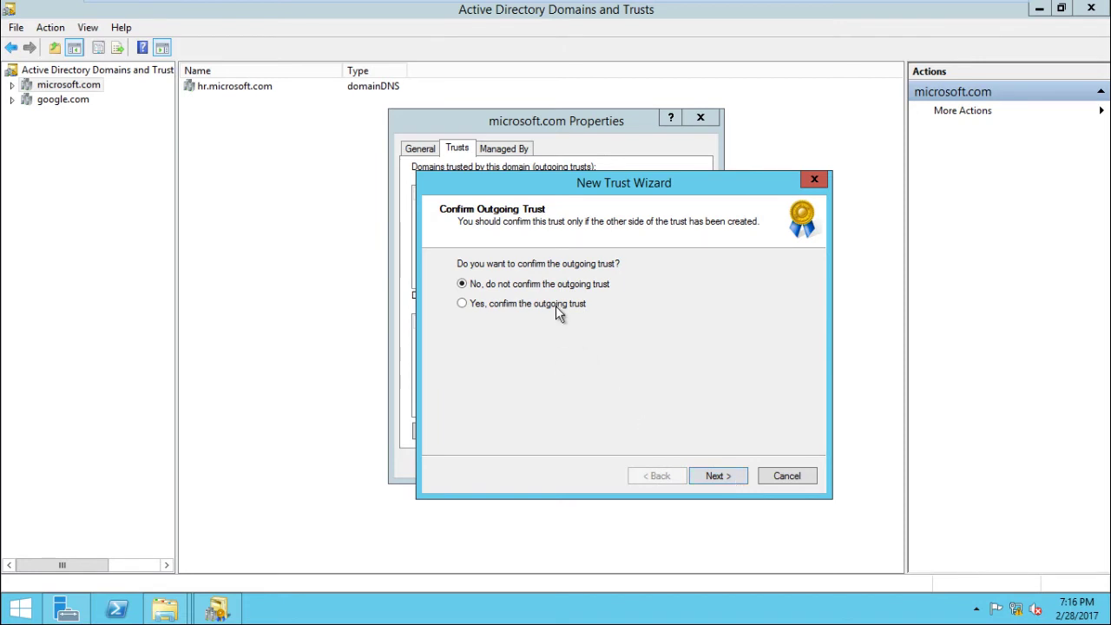
click(555, 304)
click(712, 476)
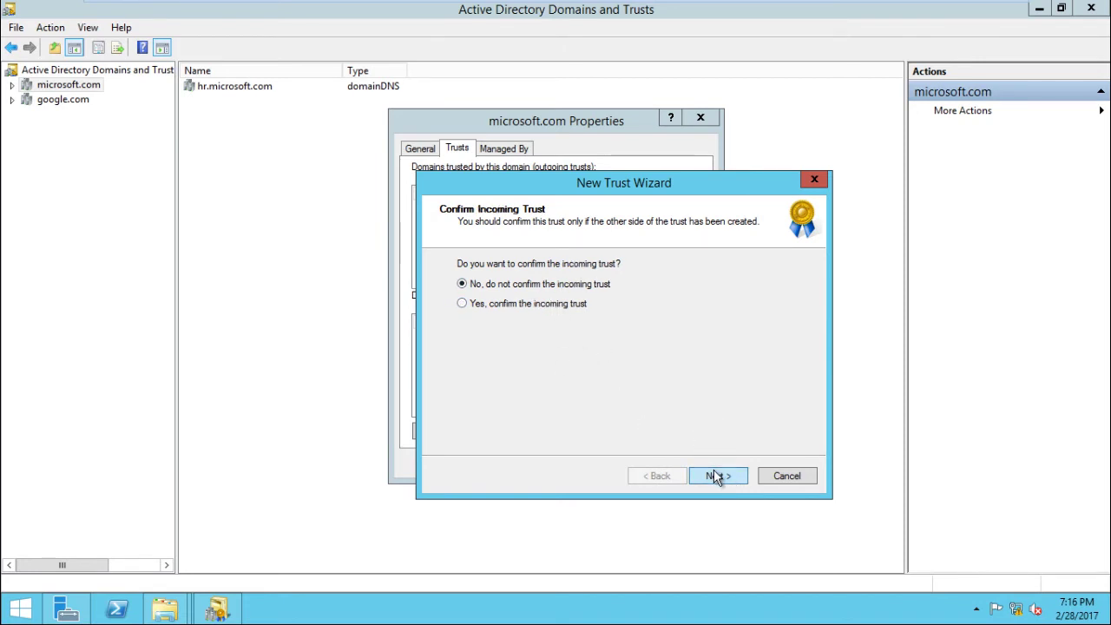
click(553, 307)
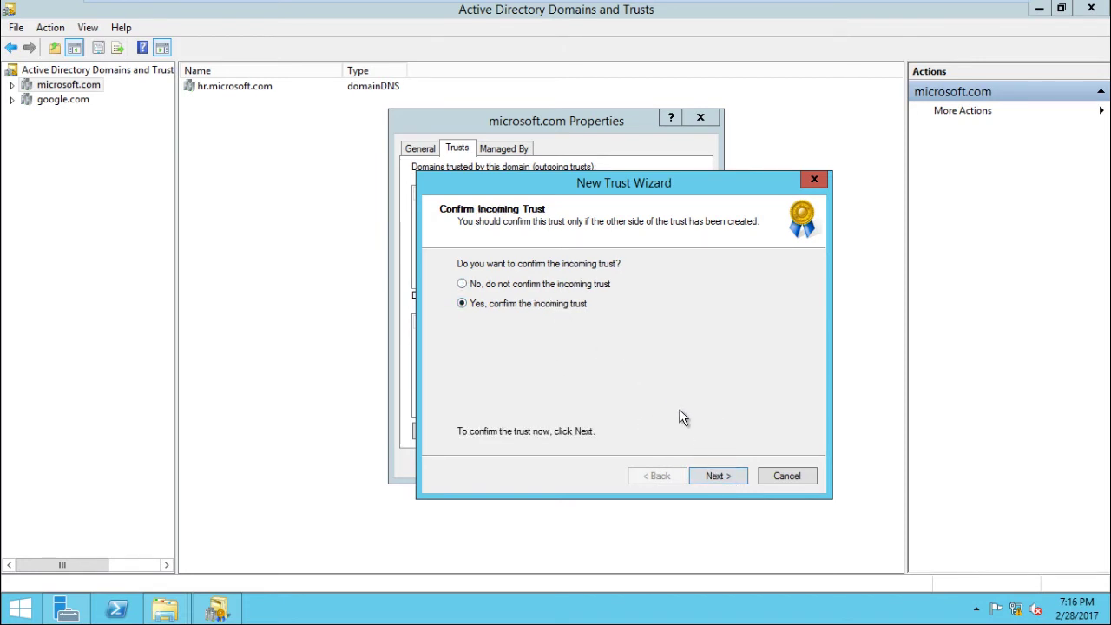
click(724, 482)
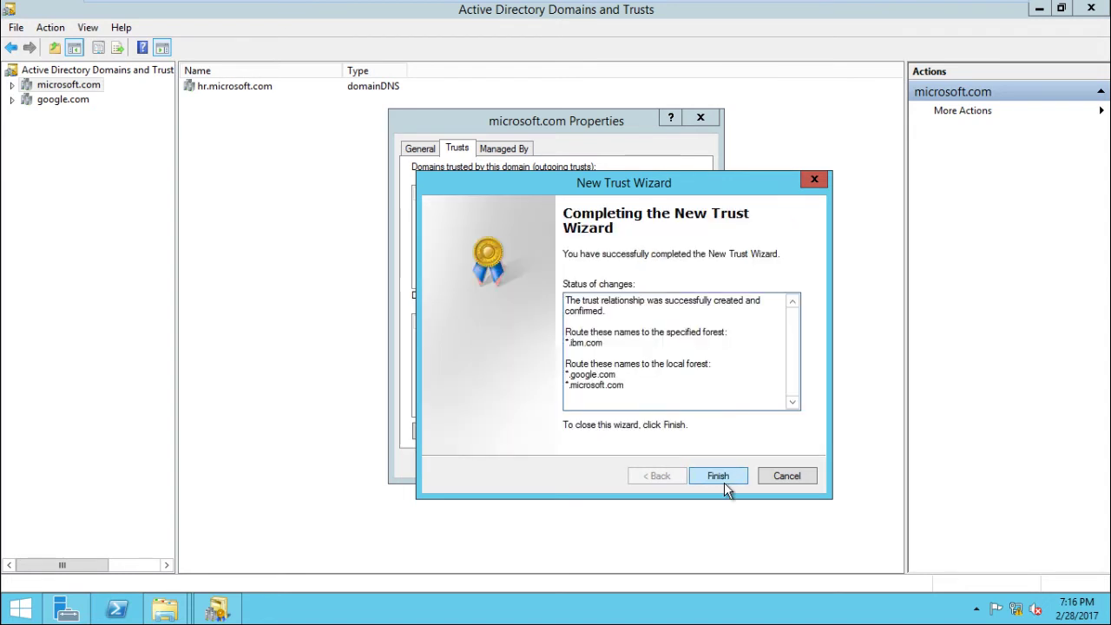
click(721, 474)
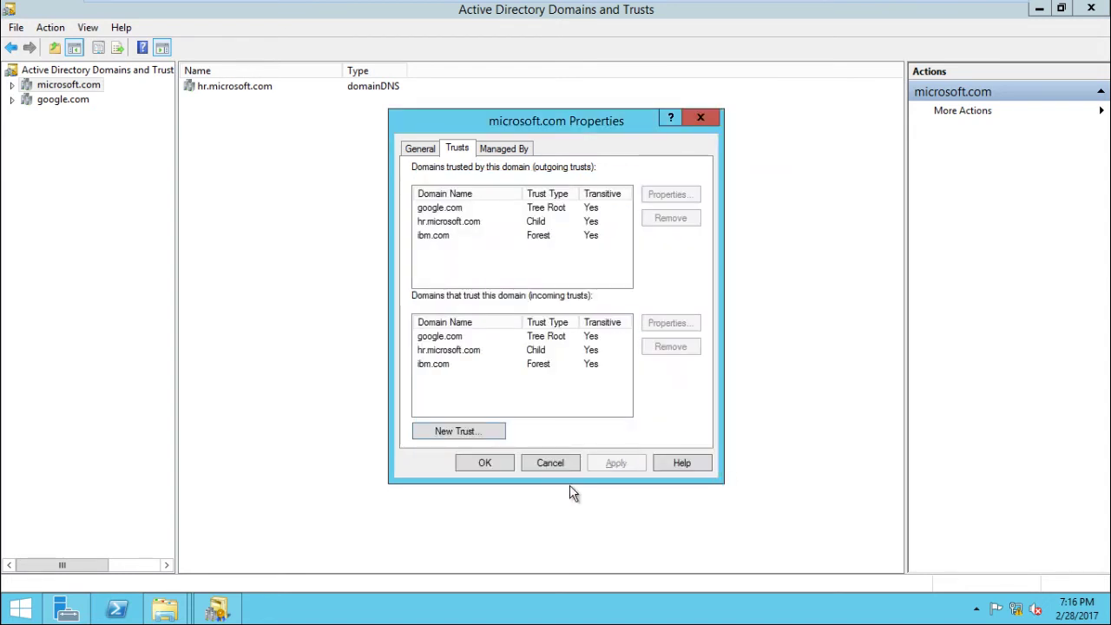
click(506, 462)
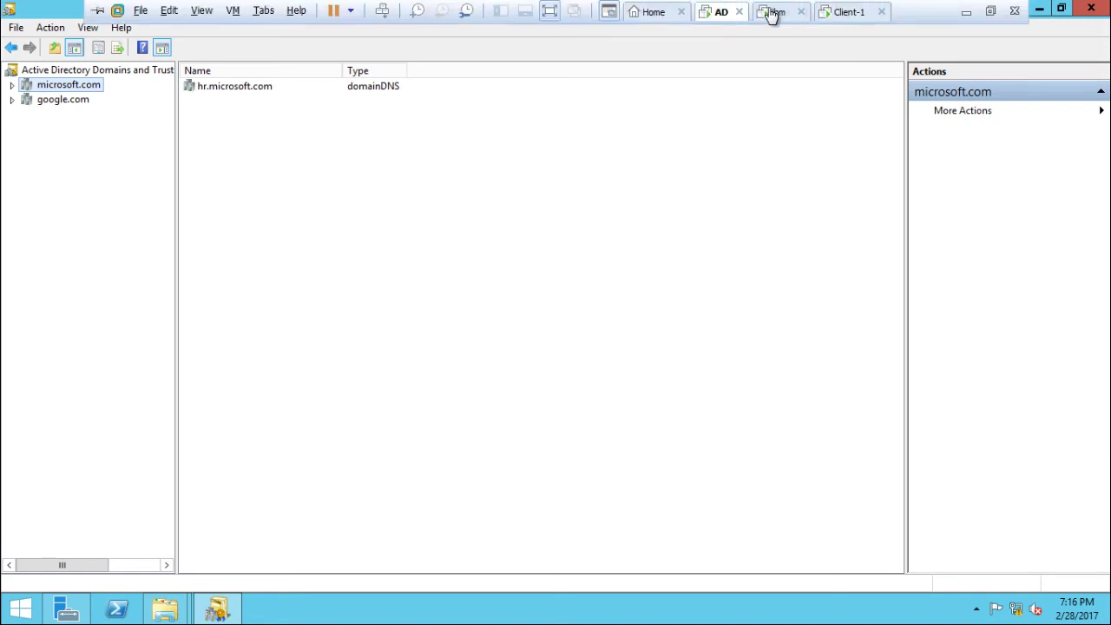
Bring up Client-1's Windows 7 logon prompt with Ctrl+Alt+Insert.
click(779, 7)
click(721, 8)
click(798, 10)
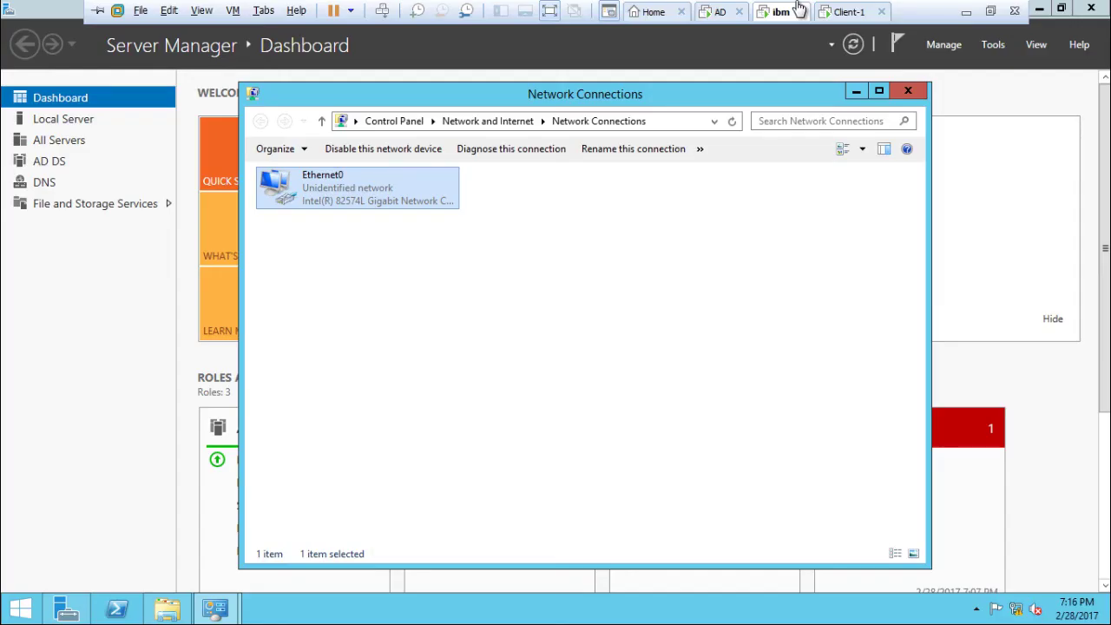
click(723, 12)
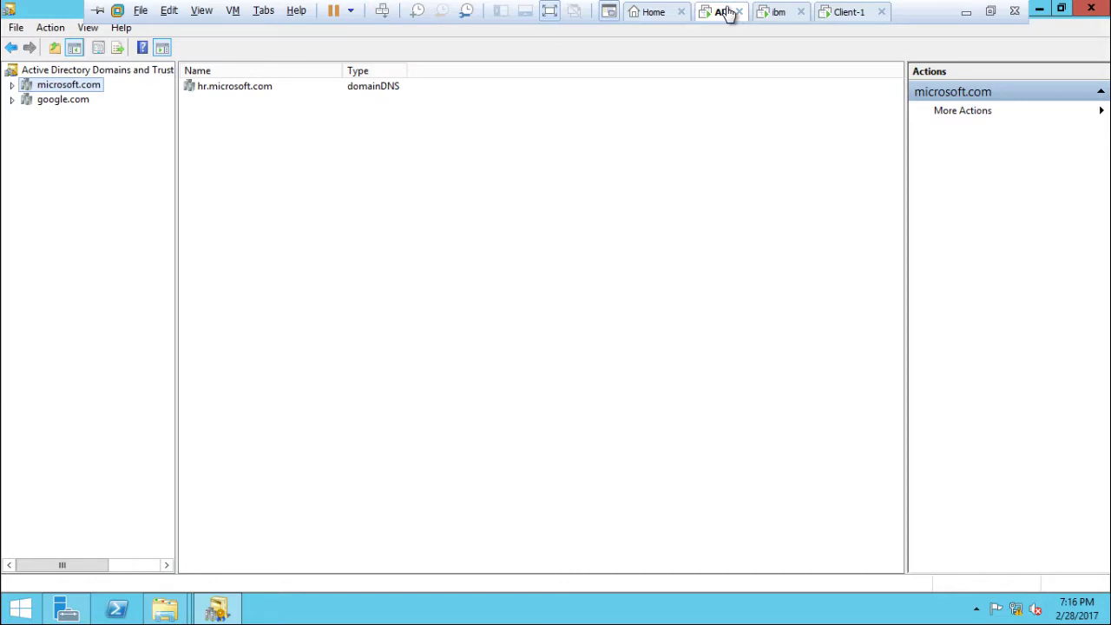
click(778, 12)
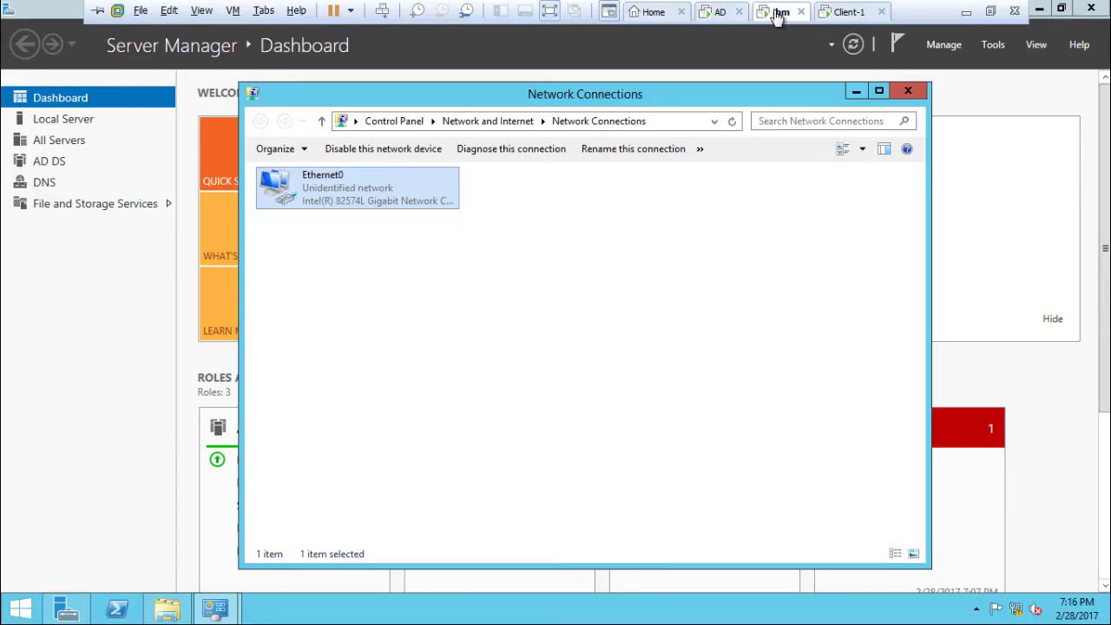
click(839, 17)
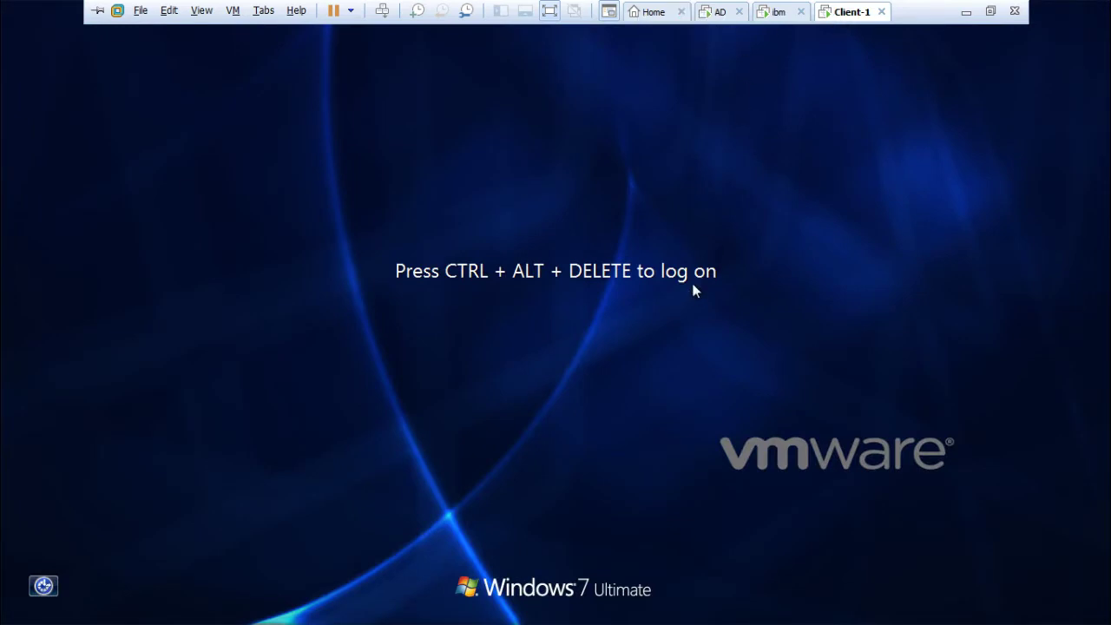
key(ctrl+alt+Insert)
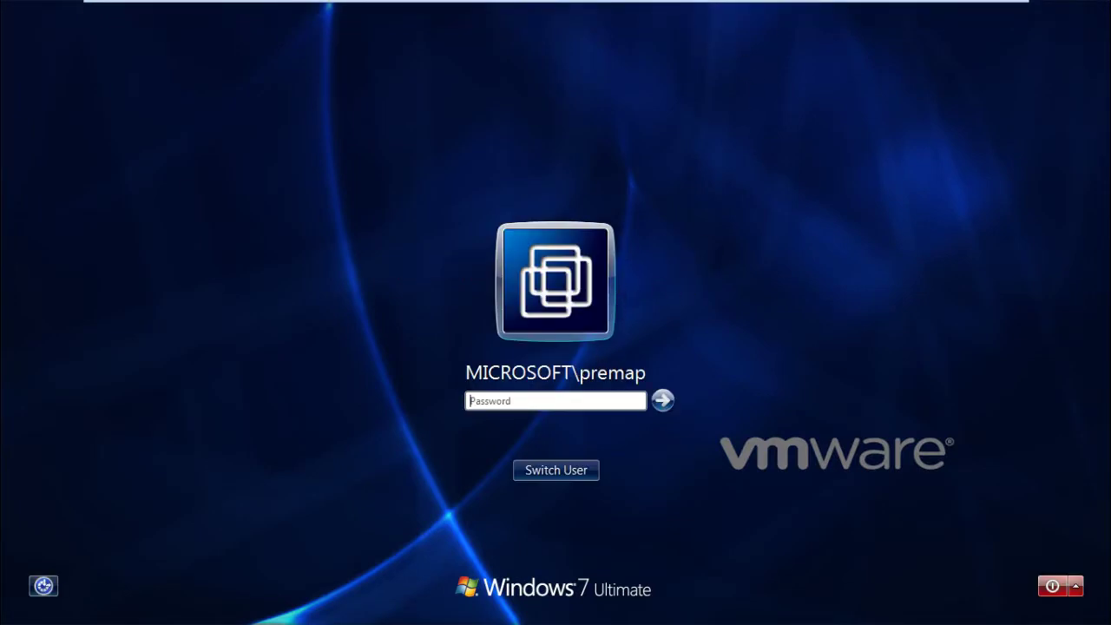
On the ibm server, close the Network Connections and System windows.
click(784, 12)
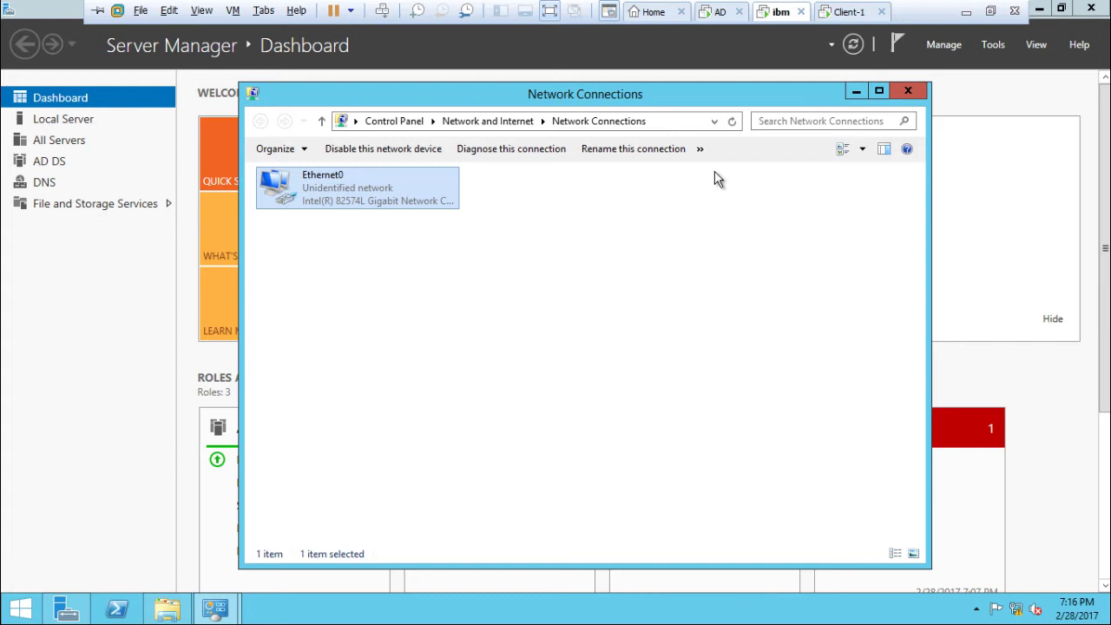
click(908, 90)
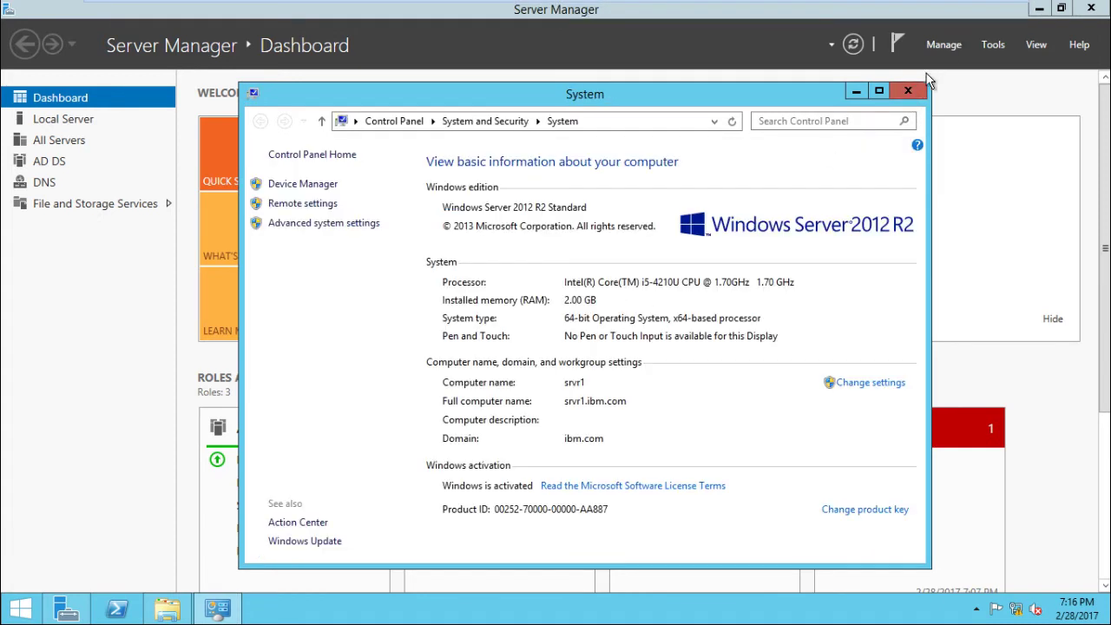
click(919, 92)
Open Active Directory Users and Computers at ibm.com's Users container.
click(994, 44)
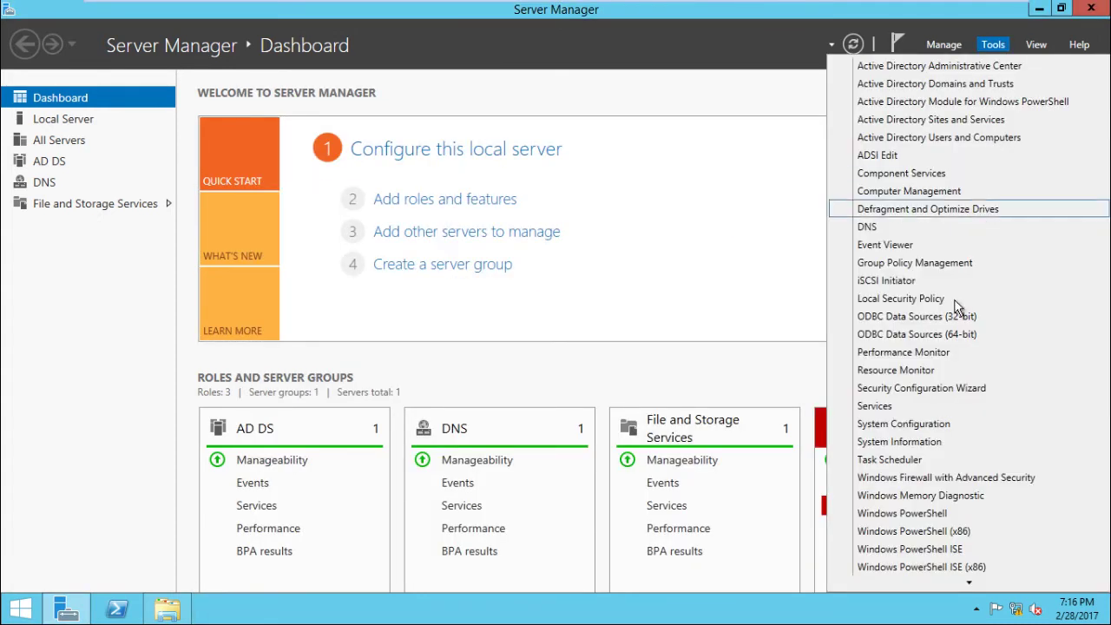
click(913, 139)
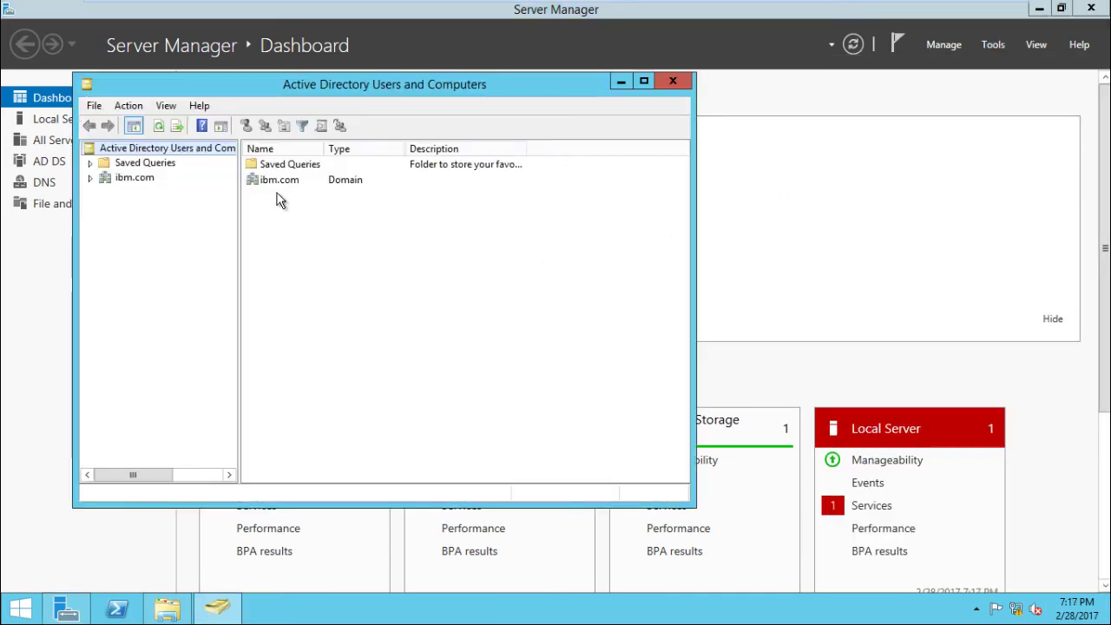
click(134, 179)
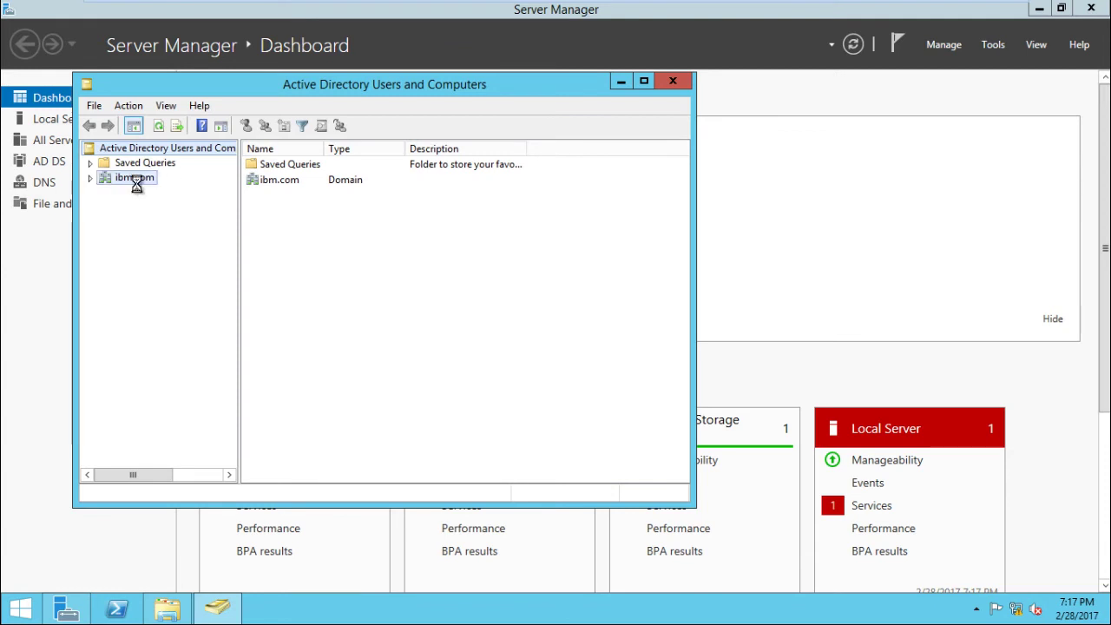
click(91, 178)
click(139, 264)
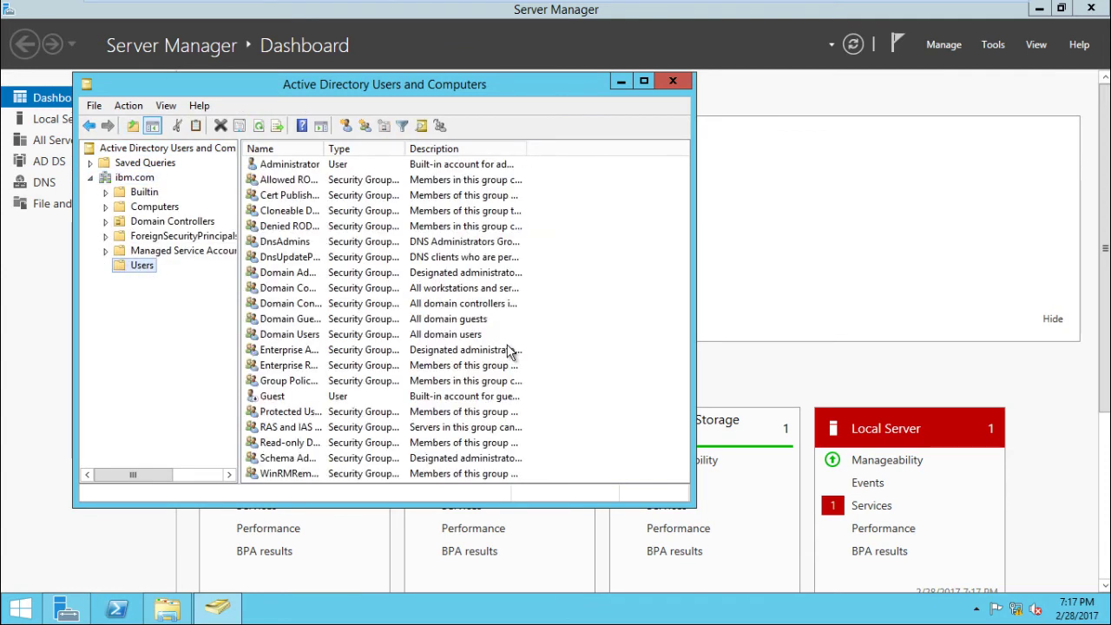
Start a new user with first name and logon name ibm.
right_click(593, 306)
key(Down)
key(Down)
key(Down)
key(Right)
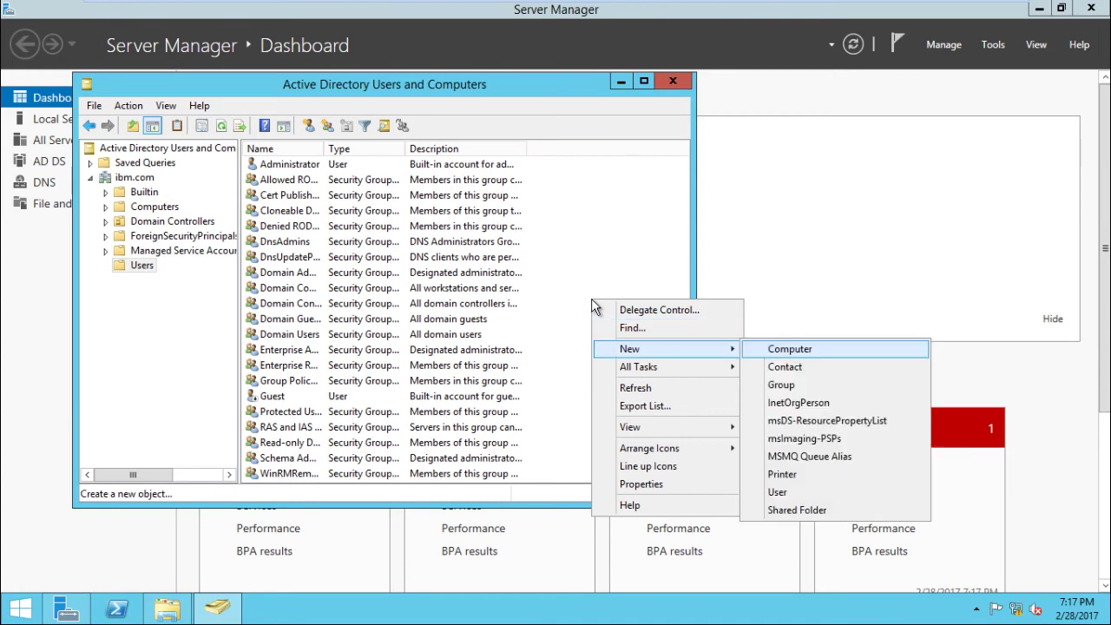
key(Down)
key(Down)
key(Down)
key(Down)
key(Down)
key(Down)
key(Down)
key(Down)
key(Return)
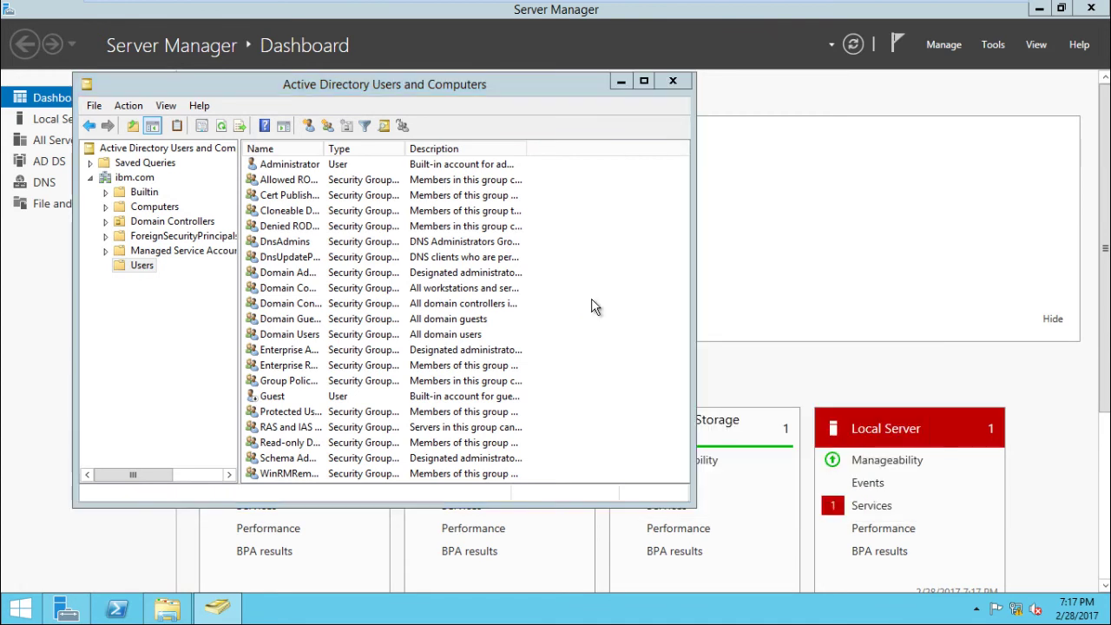
text(ibm)
key(Tab)
key(Tab)
key(Tab)
key(Tab)
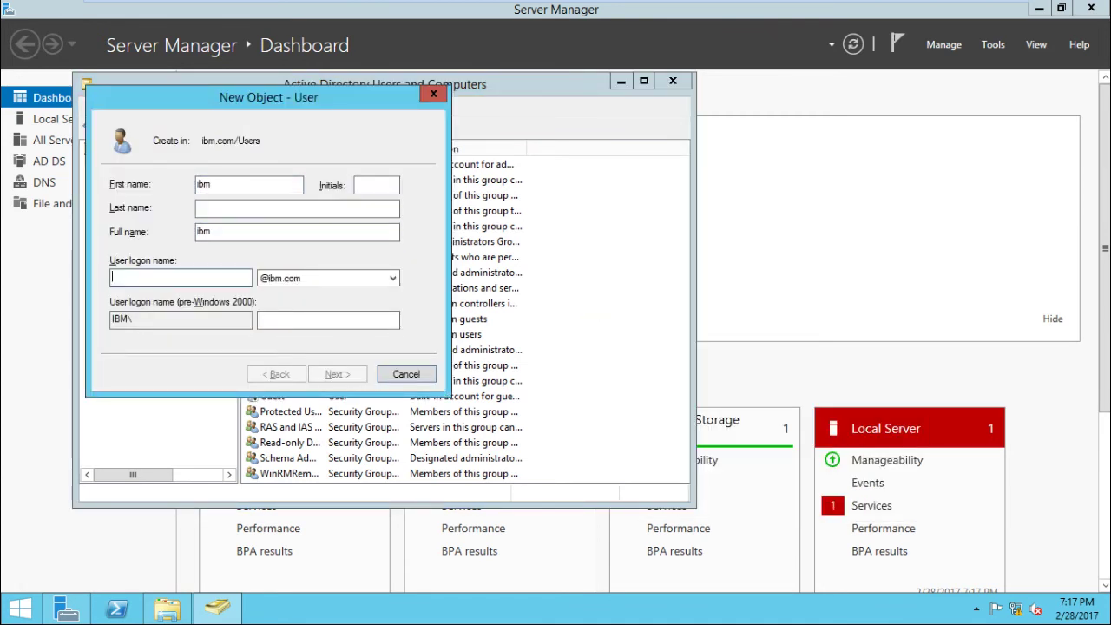
text(ibm)
key(Return)
Set its password, no change at next logon, never expires, and finish.
text(P@)
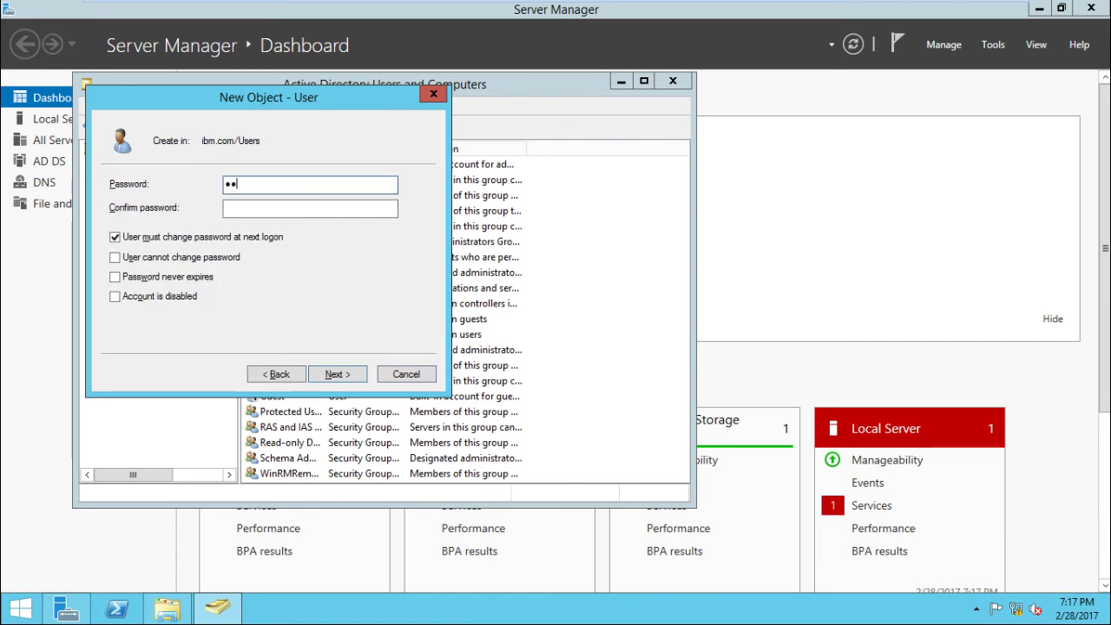
key(Tab)
text(P)
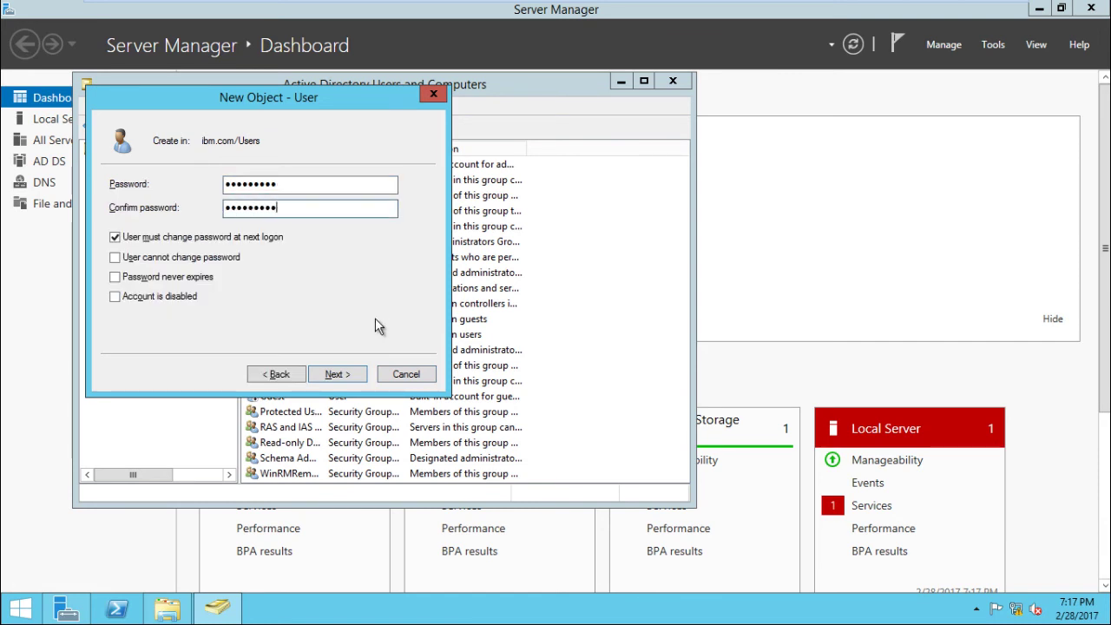
click(207, 237)
click(193, 278)
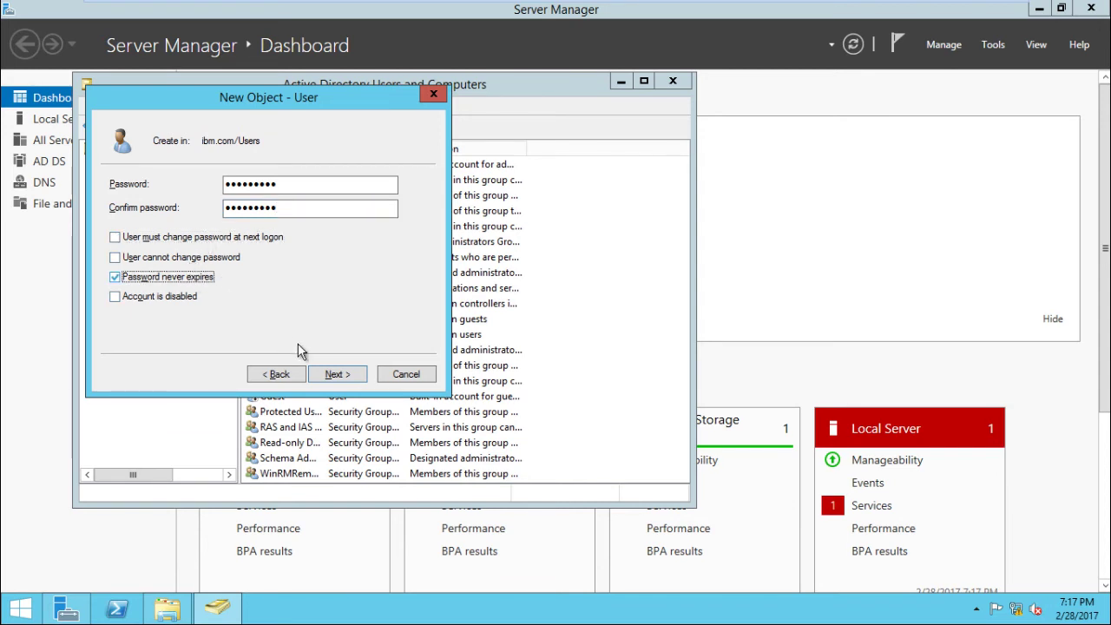
click(336, 375)
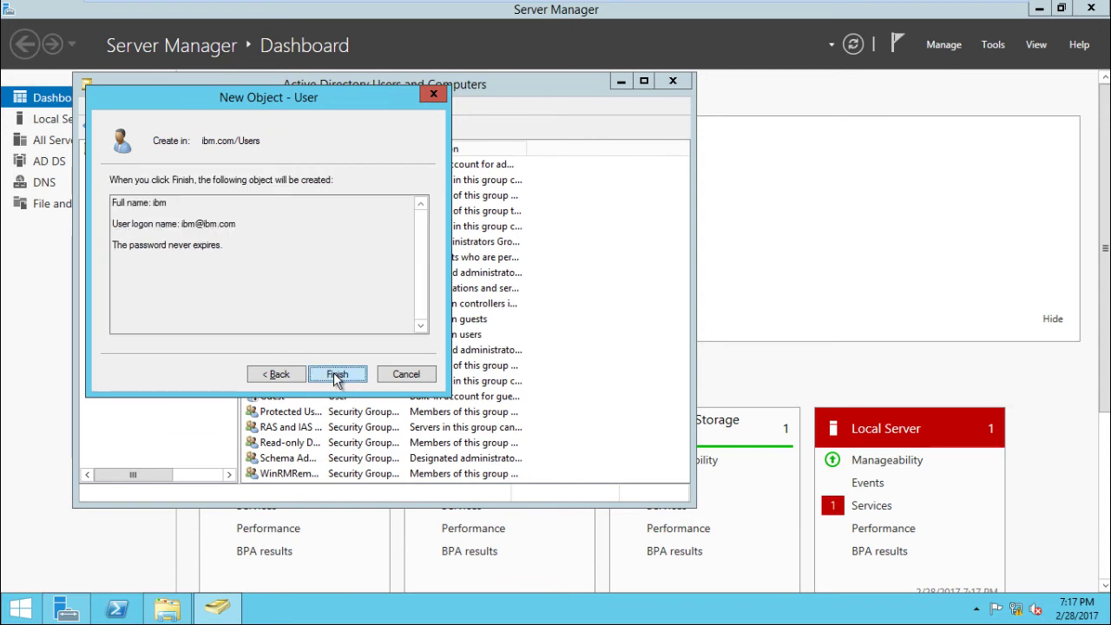
click(337, 377)
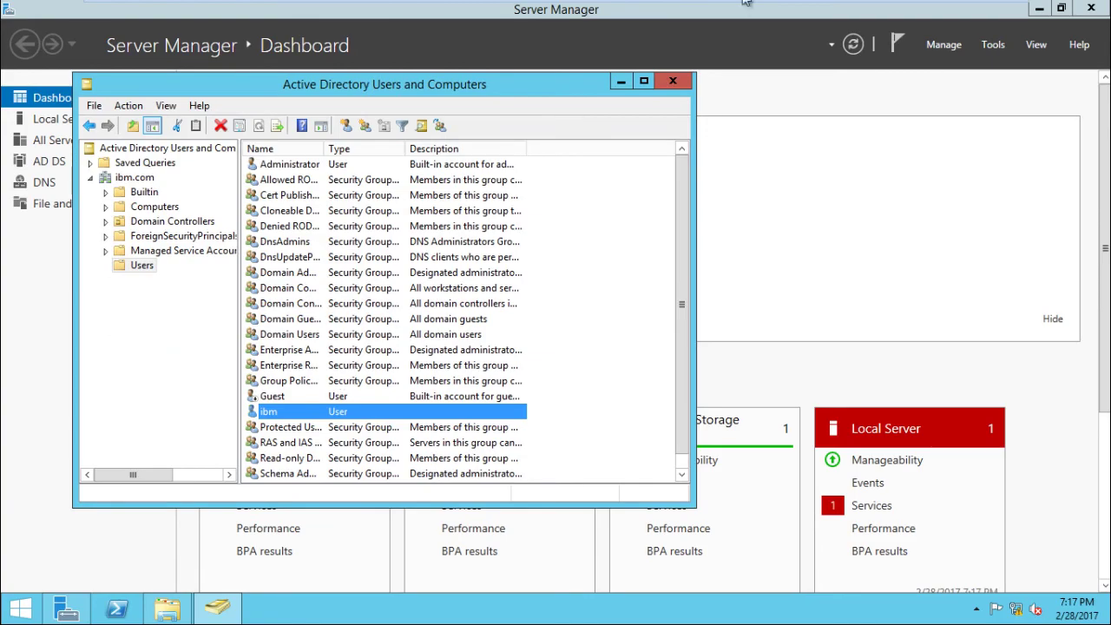
Sign in to Client-1 via Other User as the ibm.com user ibm with its password.
mouse_move(751, 7)
click(844, 11)
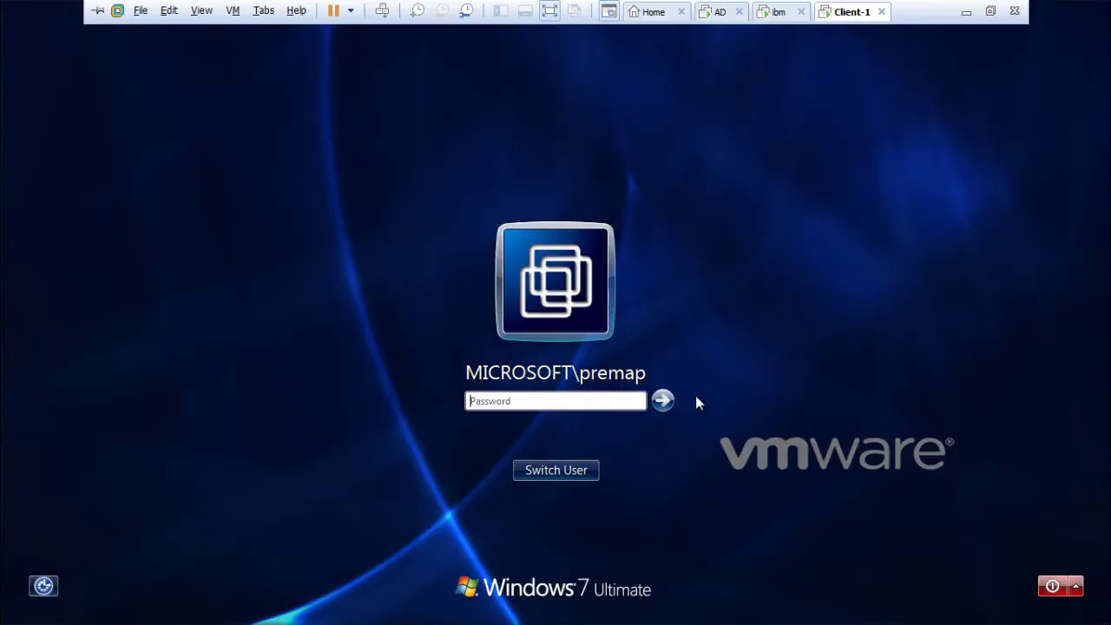
click(560, 472)
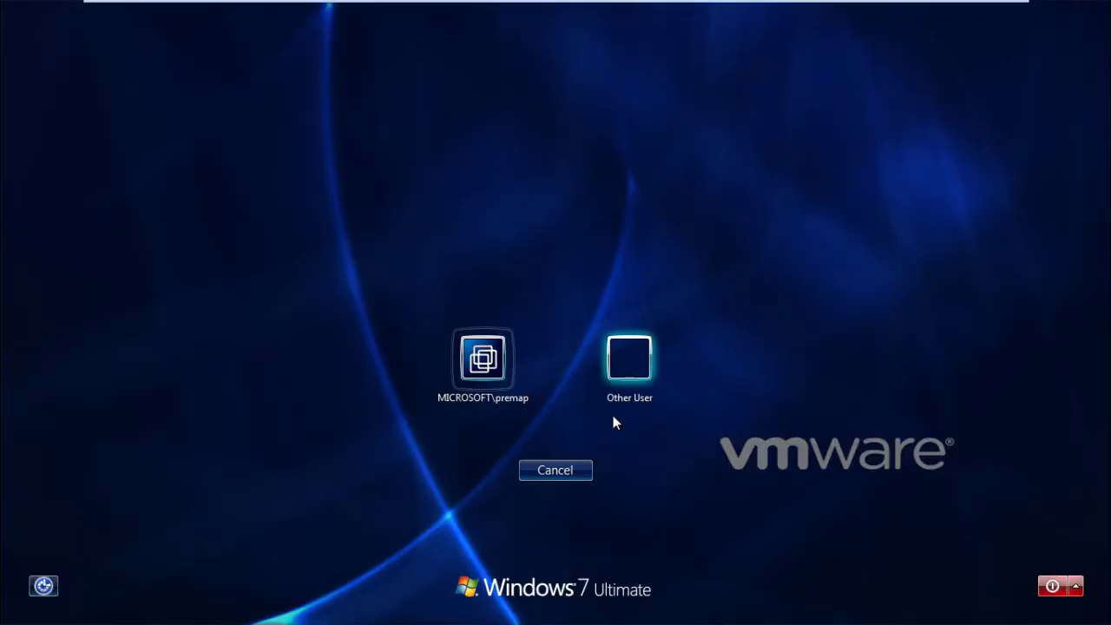
click(646, 378)
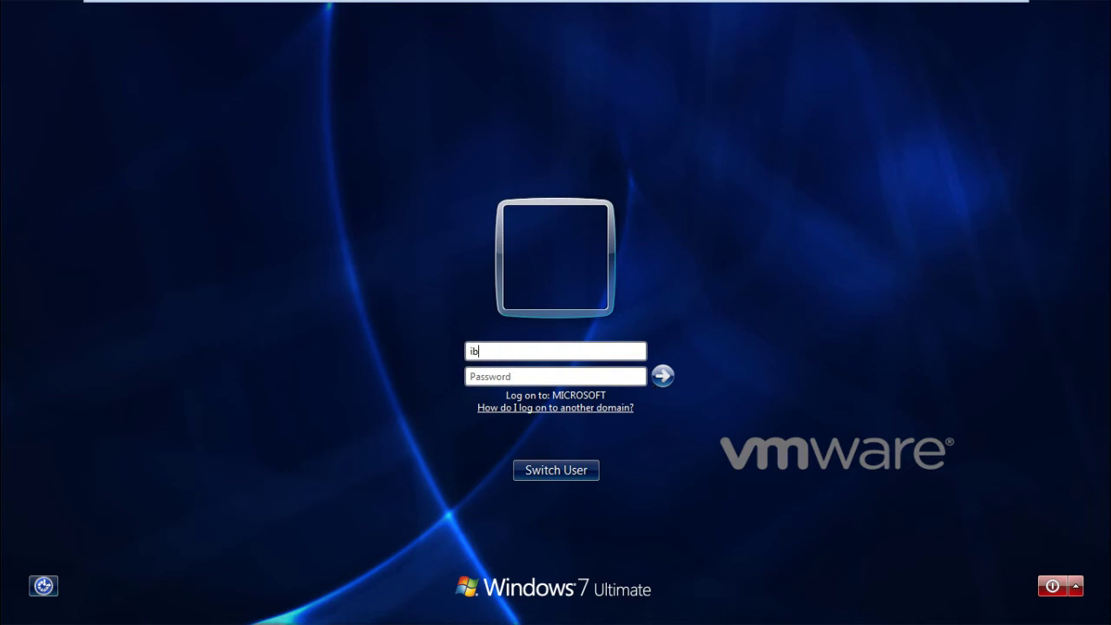
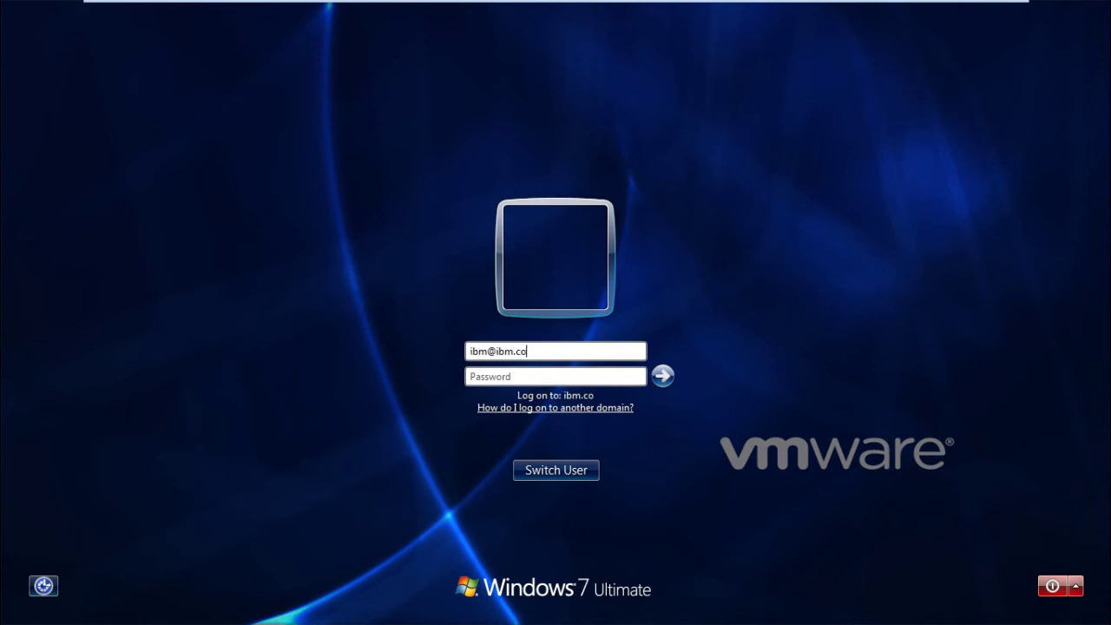
key(Tab)
text(•)
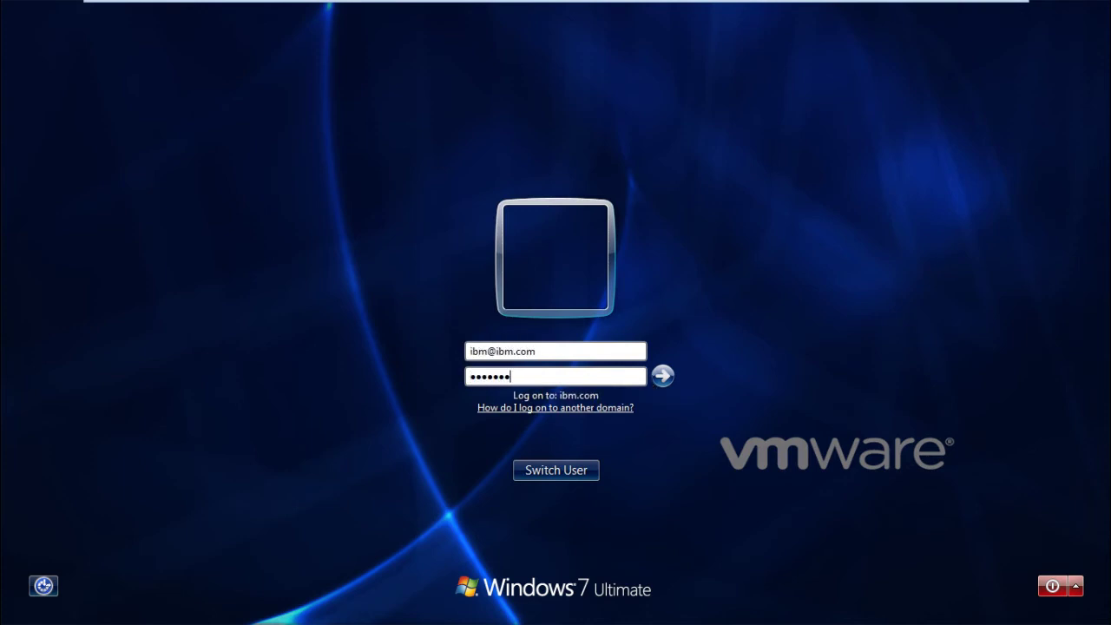
key(Return)
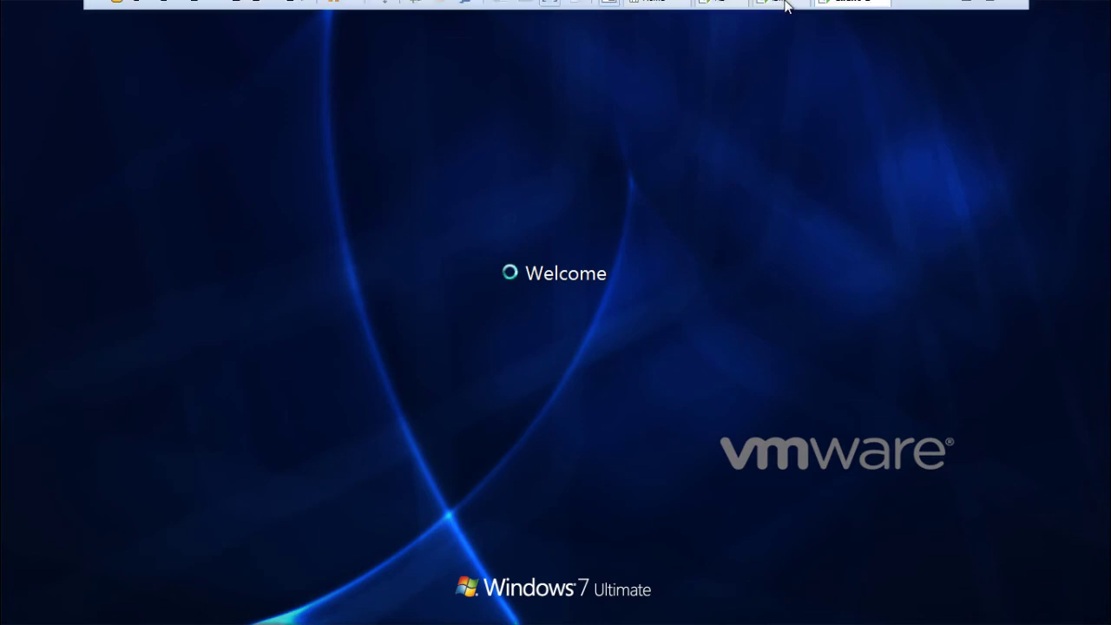
click(782, 12)
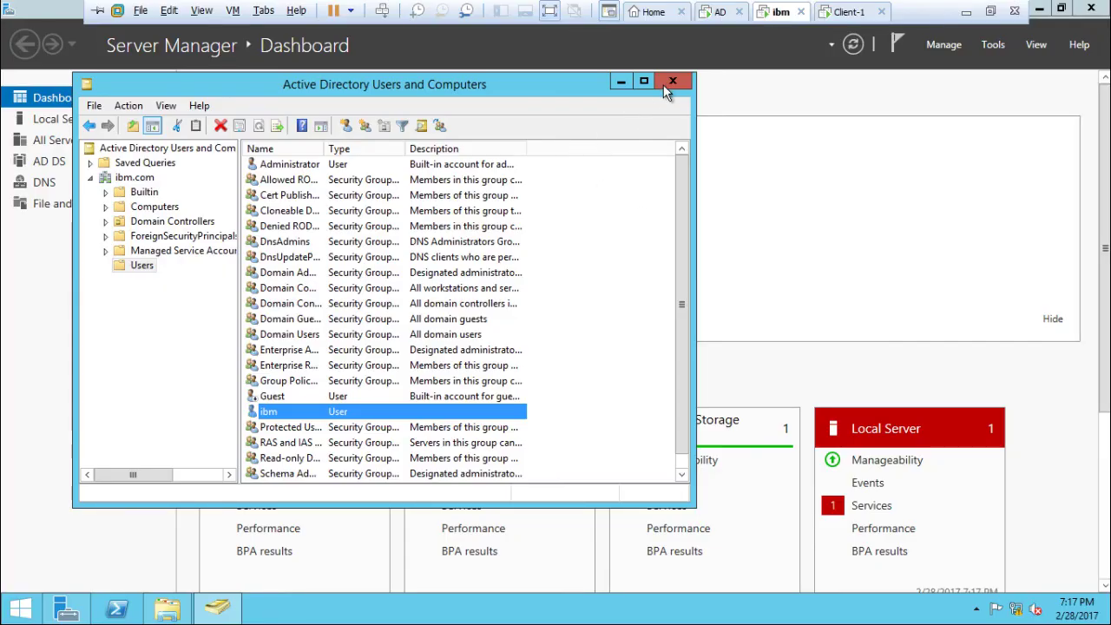
On the ibm server, close Users and Computers and review ibm.com in Domains and Trusts, then return to Client-1.
click(672, 82)
click(994, 44)
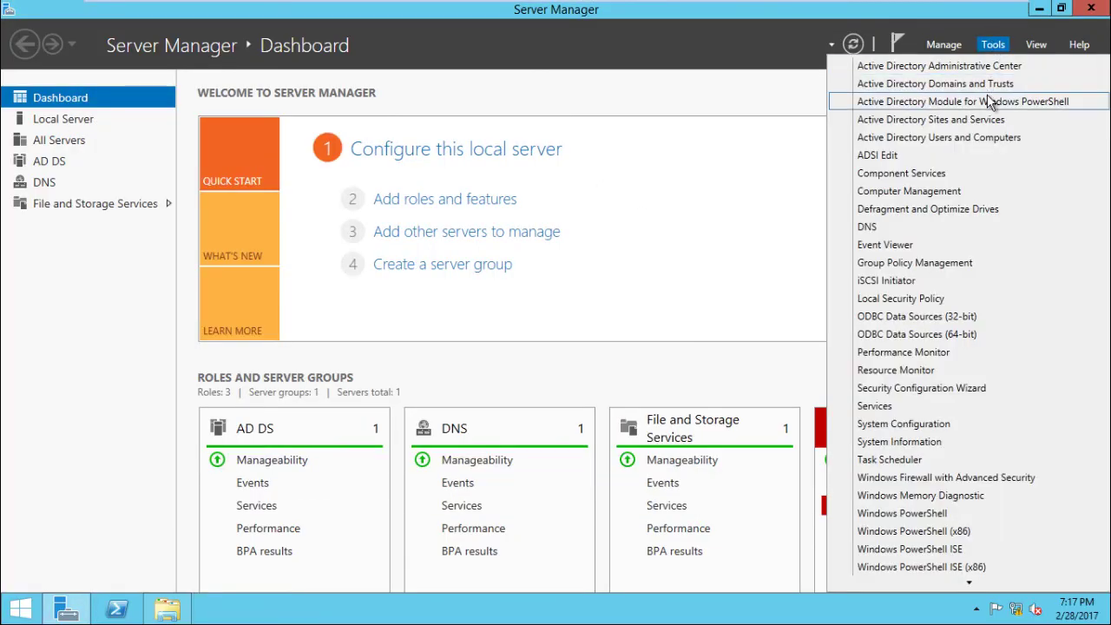
click(919, 83)
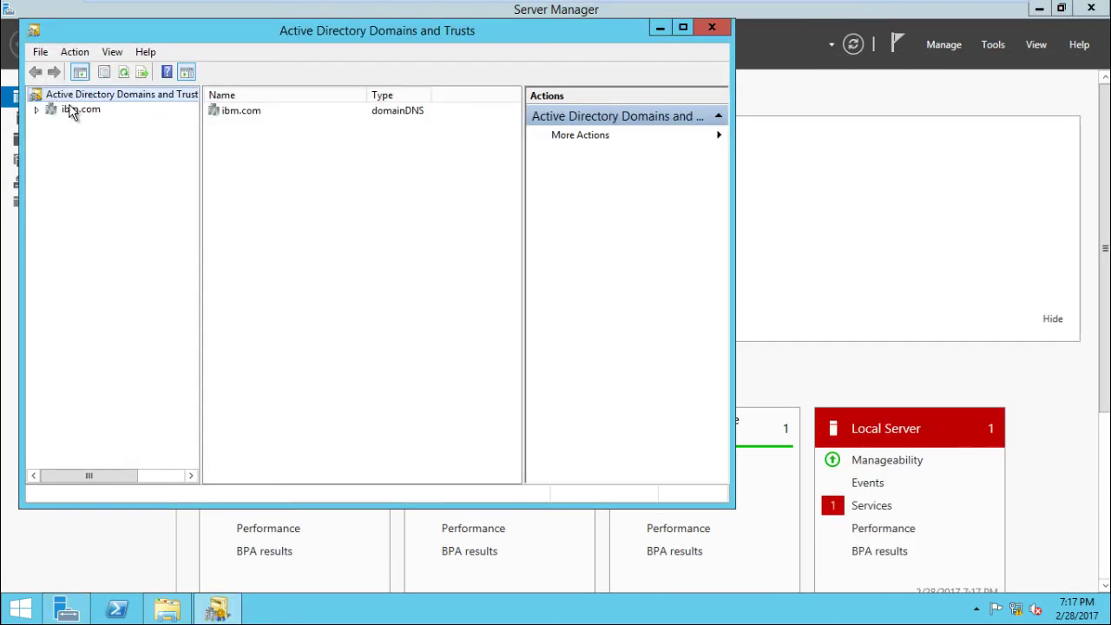
click(76, 110)
click(712, 28)
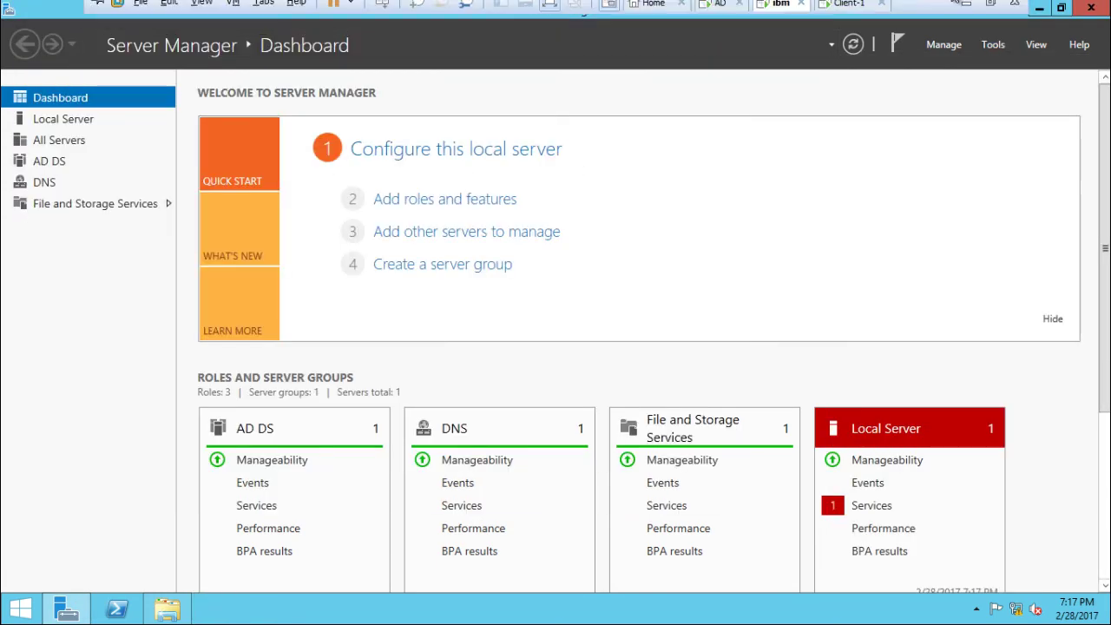
click(836, 15)
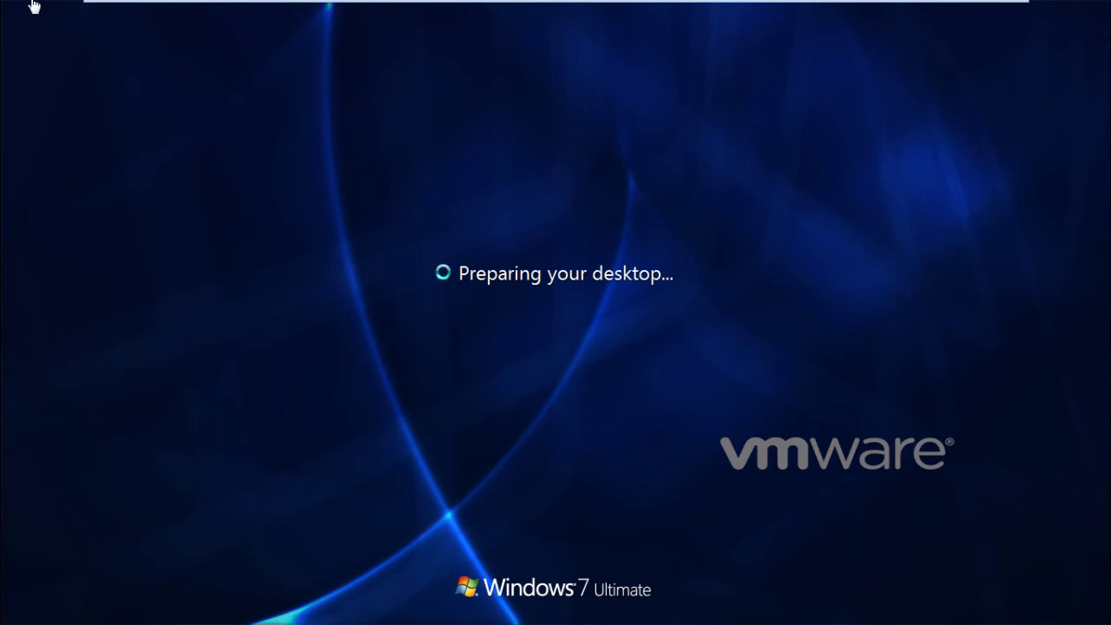
On the AD server, expand microsoft.com in Domains and Trusts to reveal hr.microsoft.com.
click(737, 13)
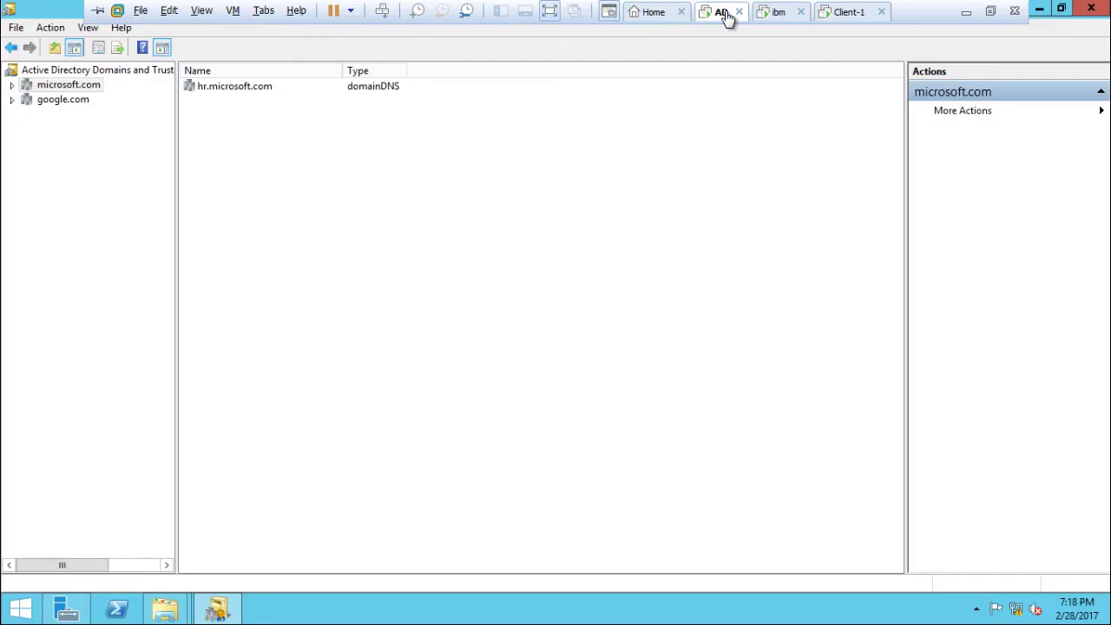
click(1092, 13)
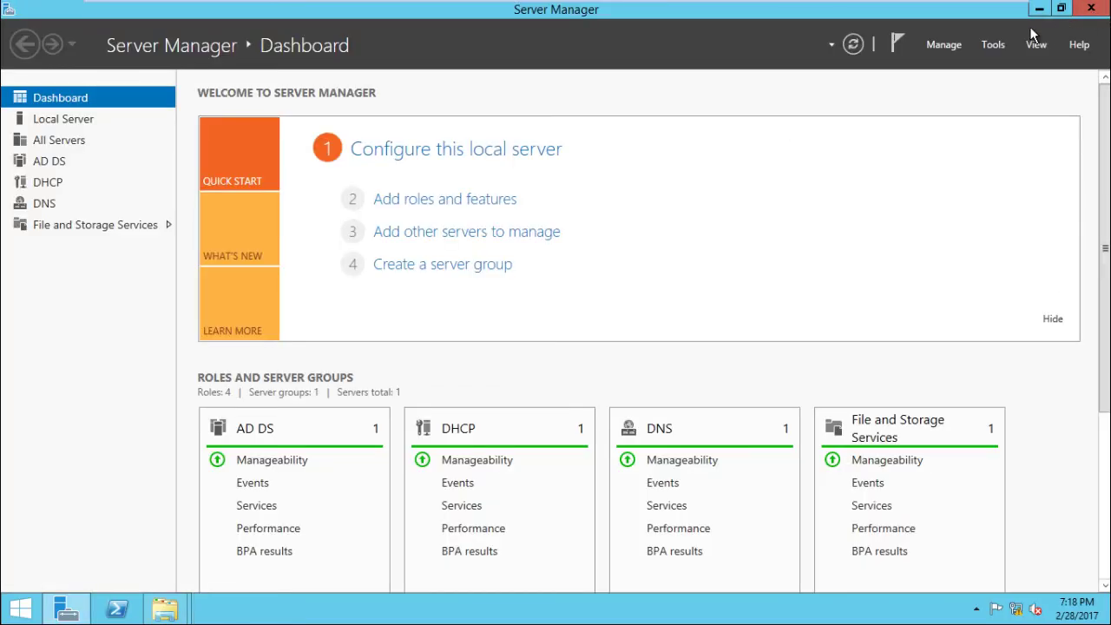
click(995, 43)
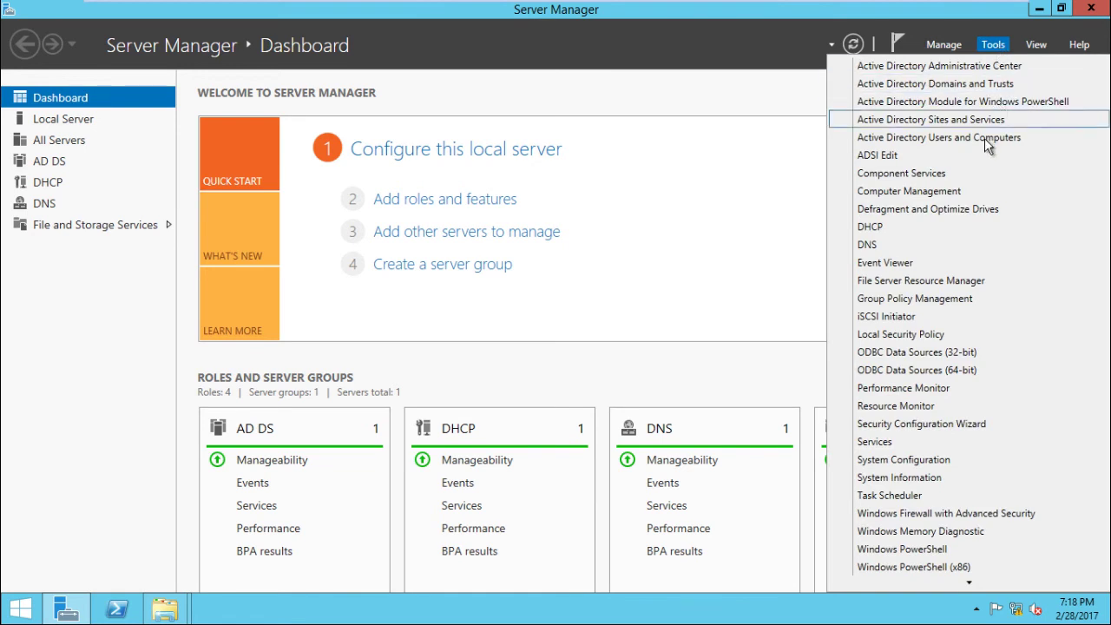
click(974, 84)
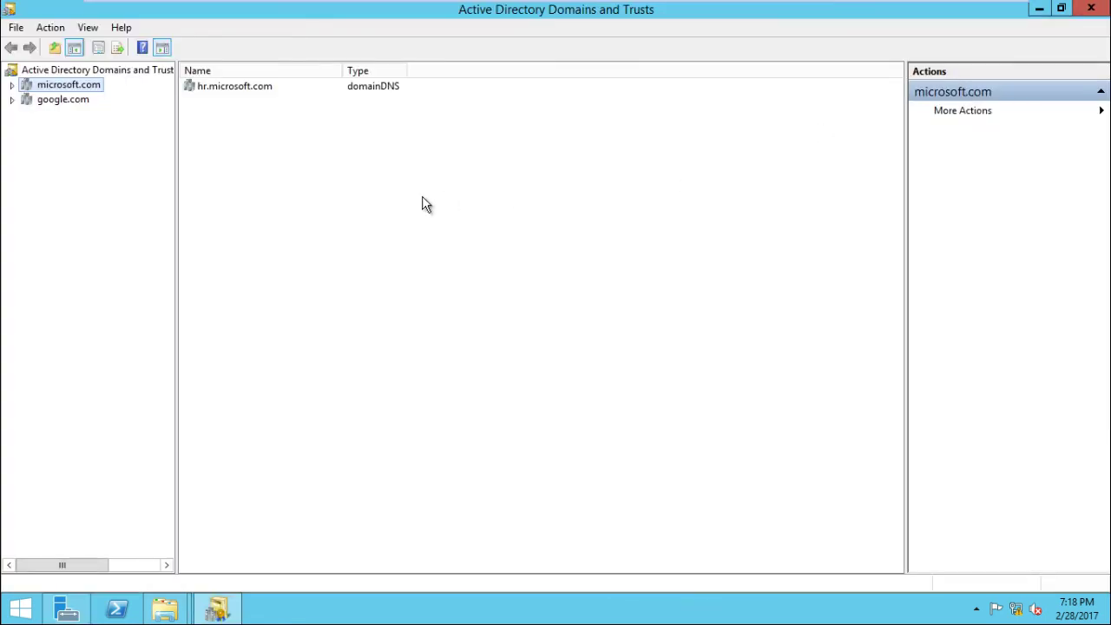
click(13, 85)
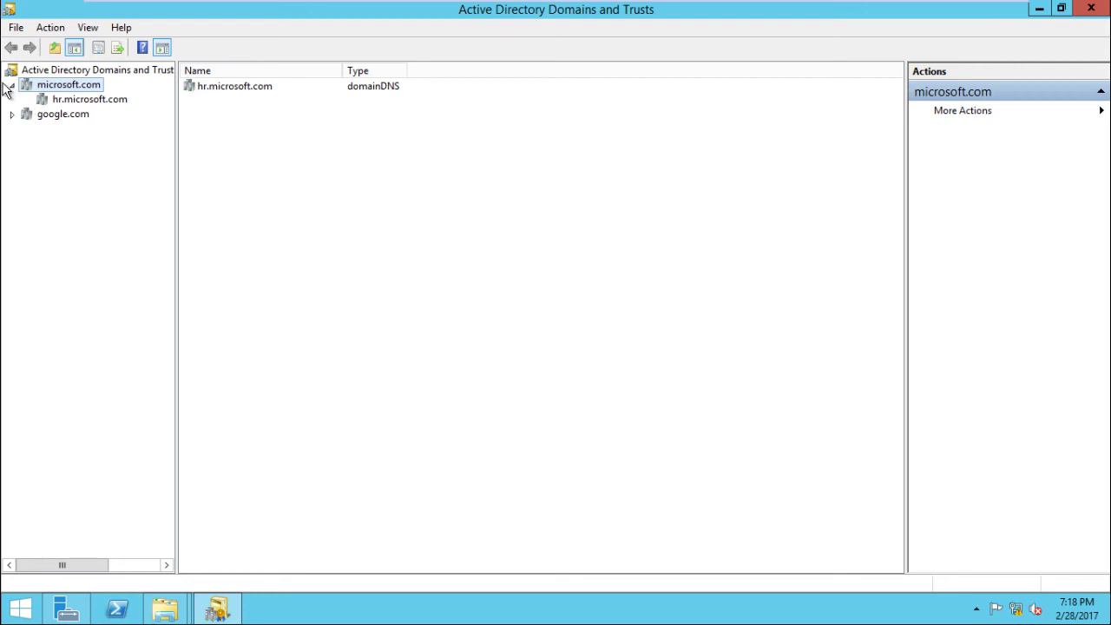
Close Domains and Trusts and go back to Client-1's desktop preparation.
mouse_move(792, 5)
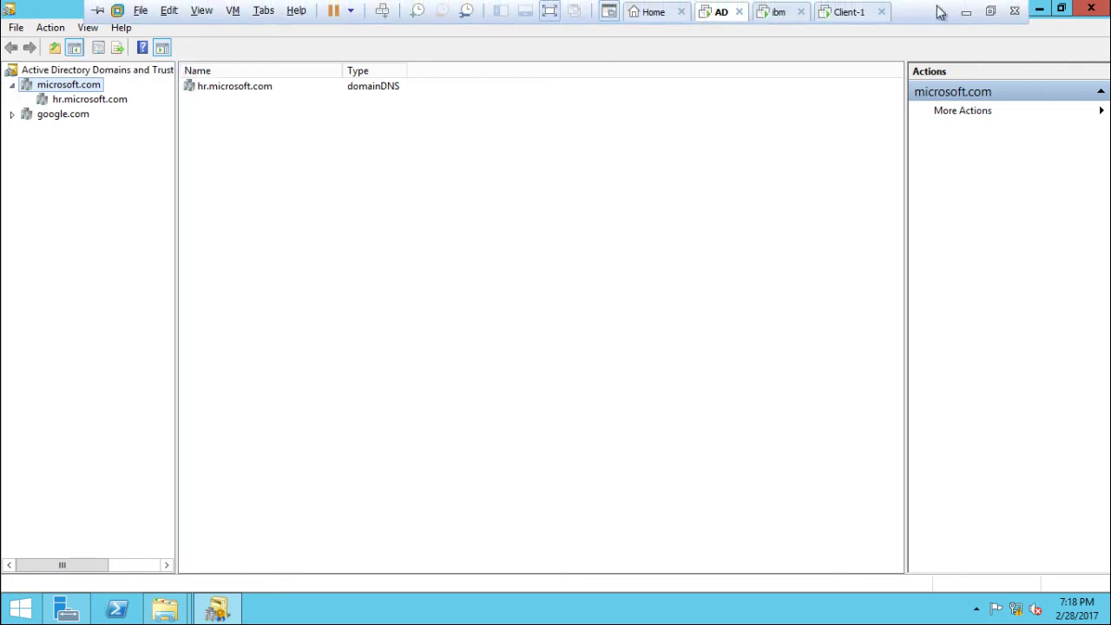
click(1091, 8)
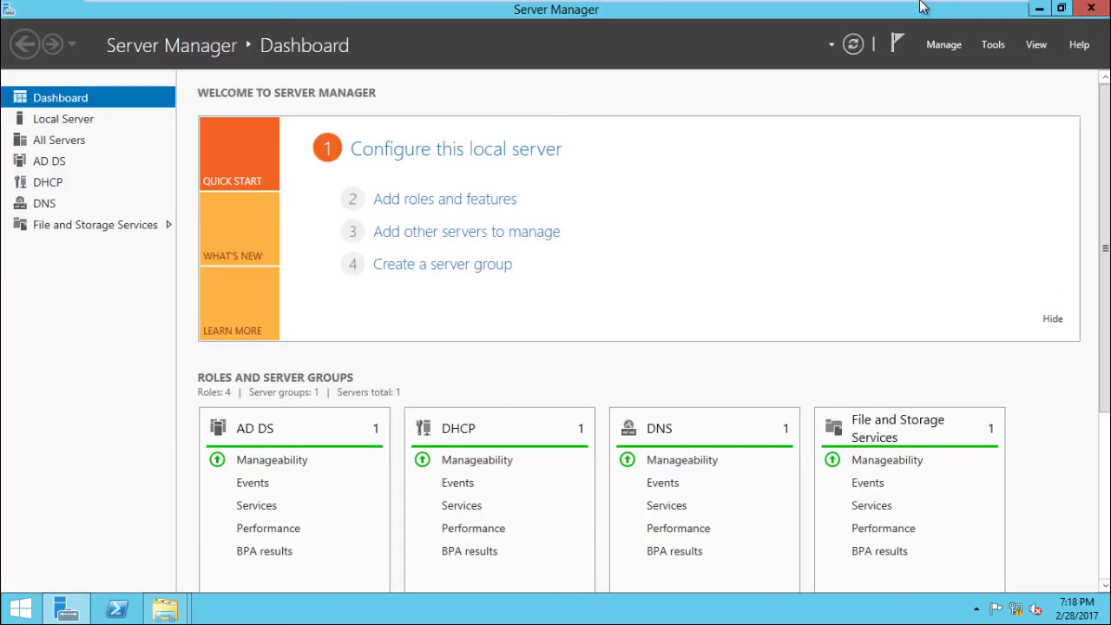
mouse_move(908, 7)
click(832, 19)
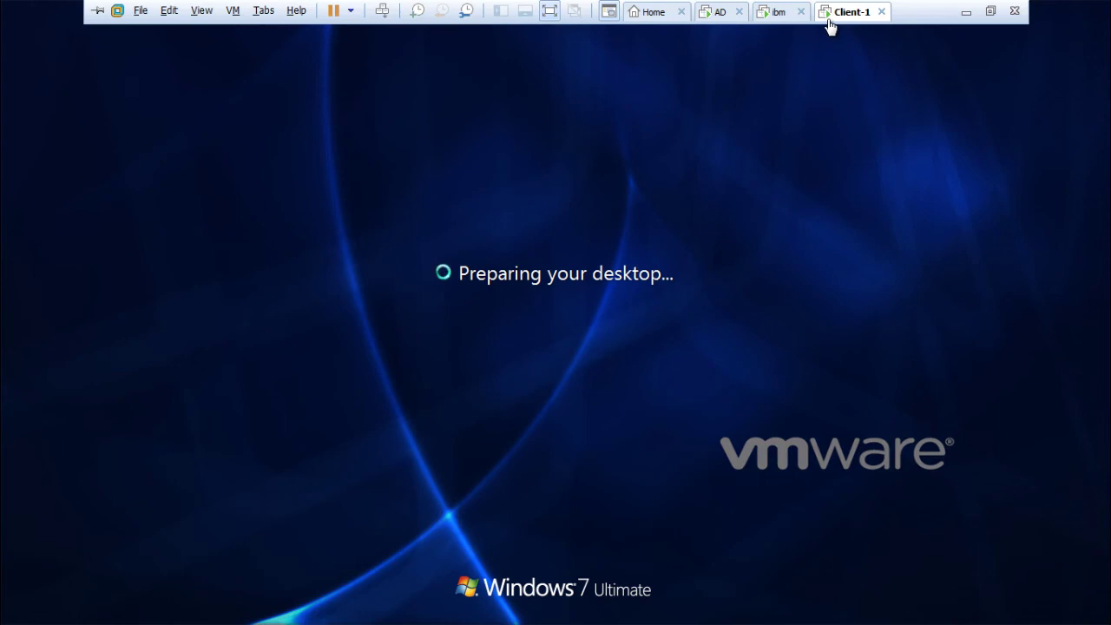
On the ibm server, check ibm.com's empty Computers container and SRVR1 under Domain Controllers.
click(764, 18)
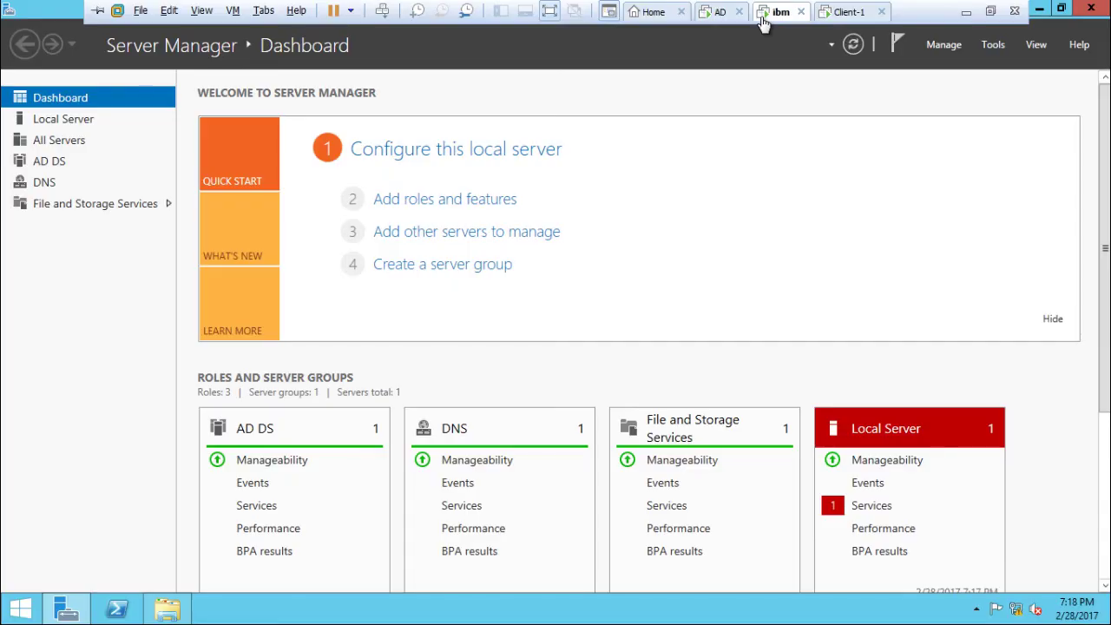
click(994, 45)
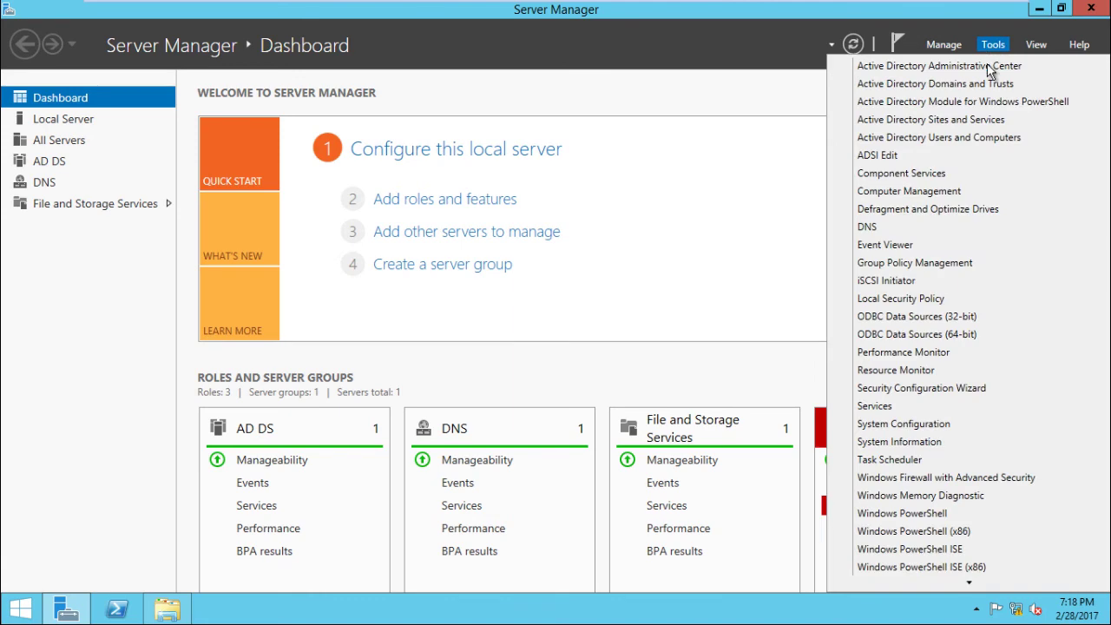
click(979, 139)
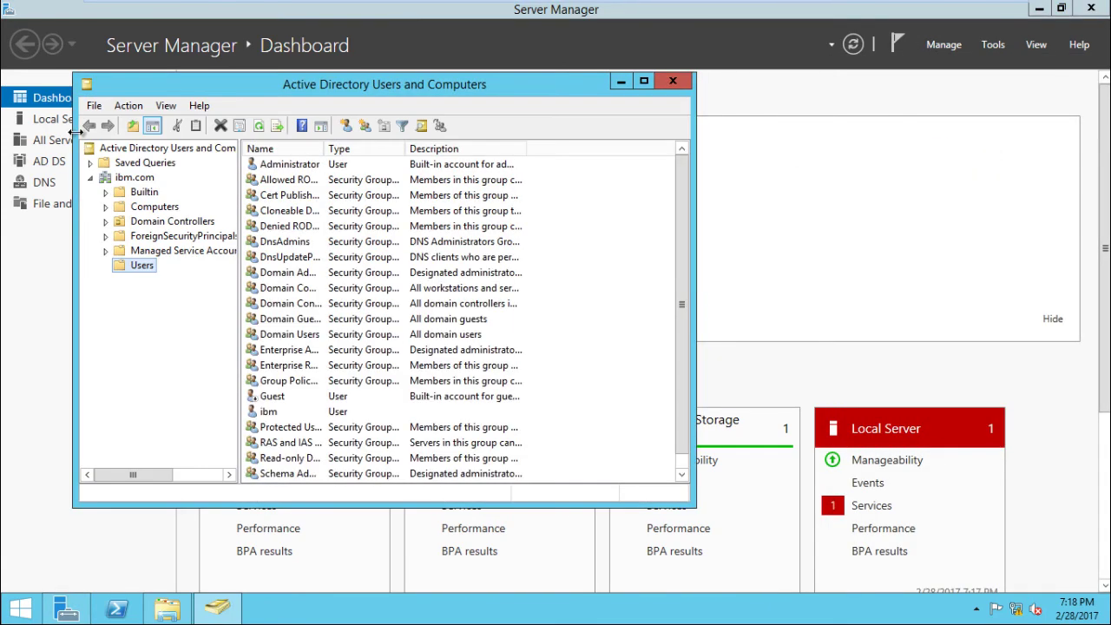
click(145, 208)
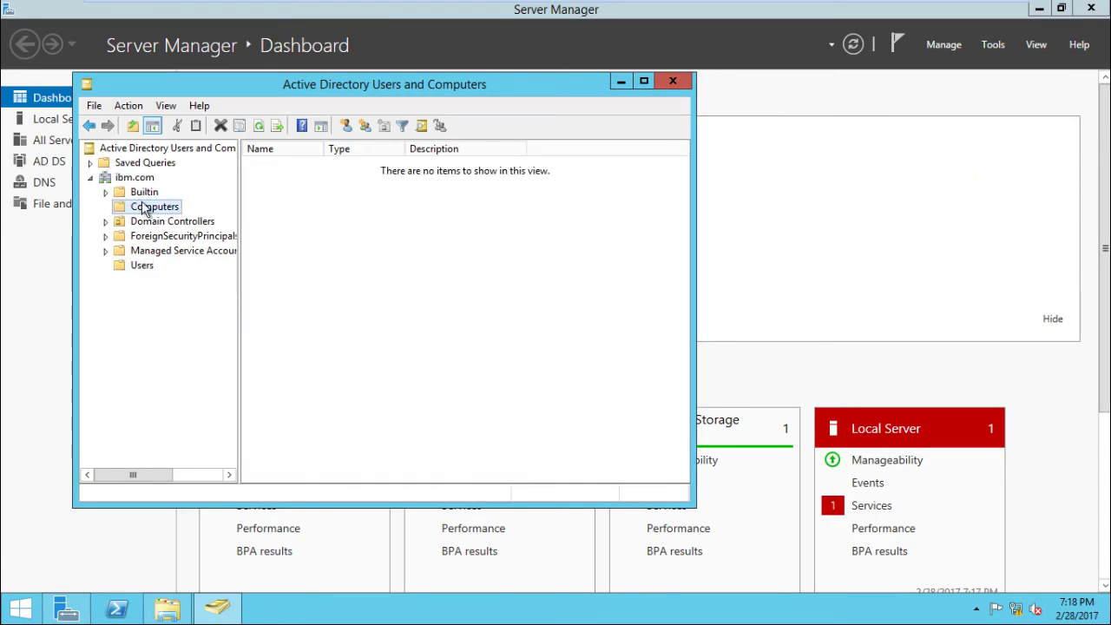
click(190, 224)
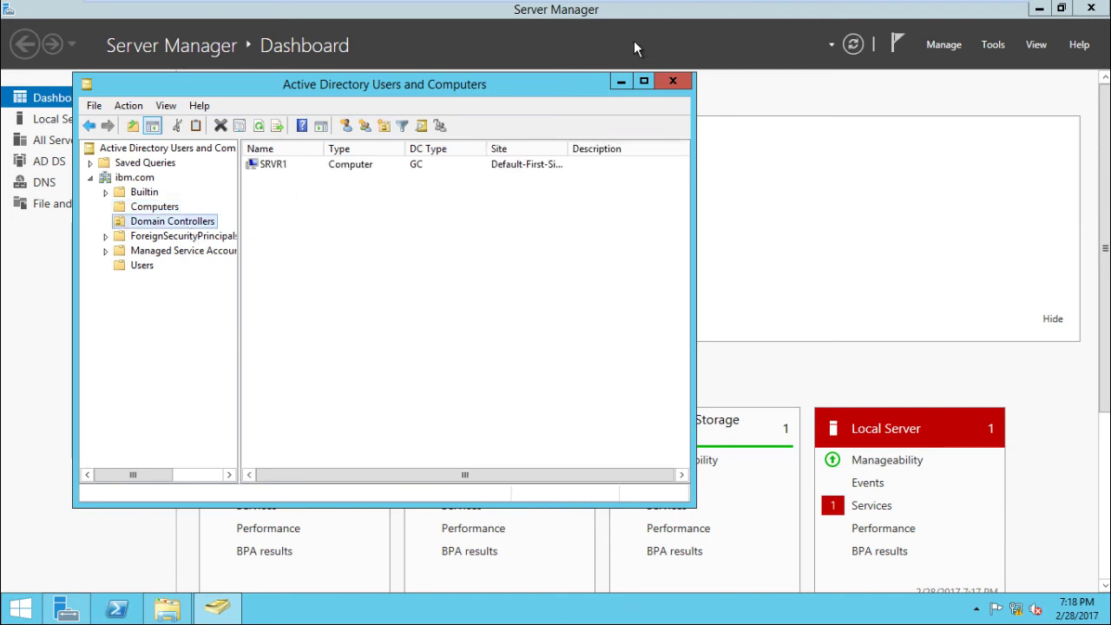
Close Active Directory Users and Computers and return to Client-1.
click(672, 79)
mouse_move(840, 7)
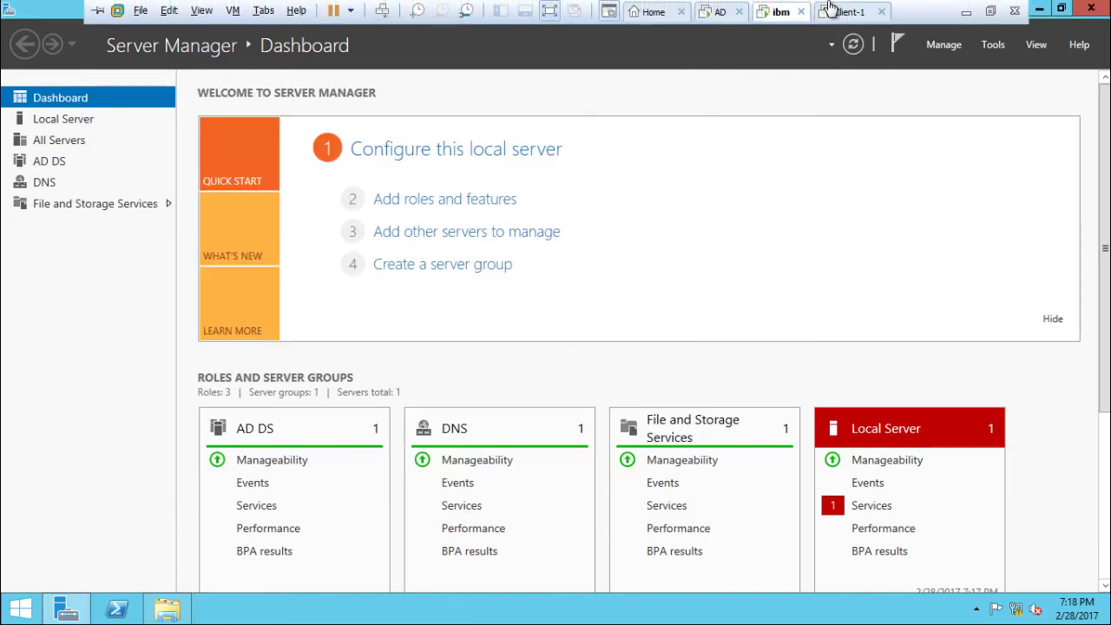
click(844, 12)
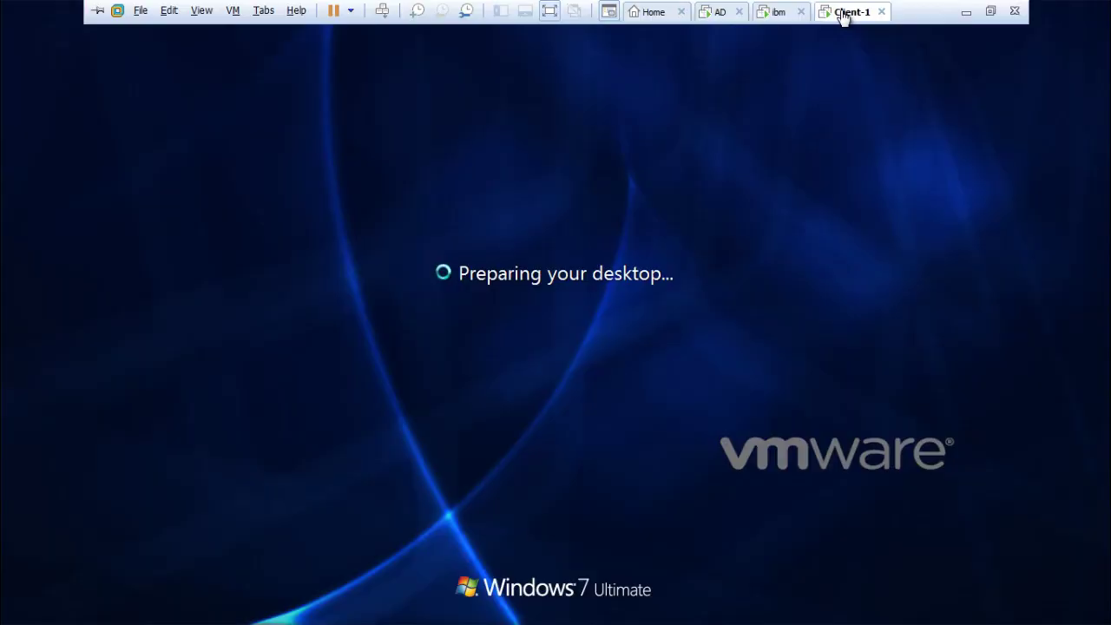
On the AD server, view CLIENT-2, SYS2 and WIN7-1-PC in microsoft.com's Computers, then go to Client-1.
click(719, 19)
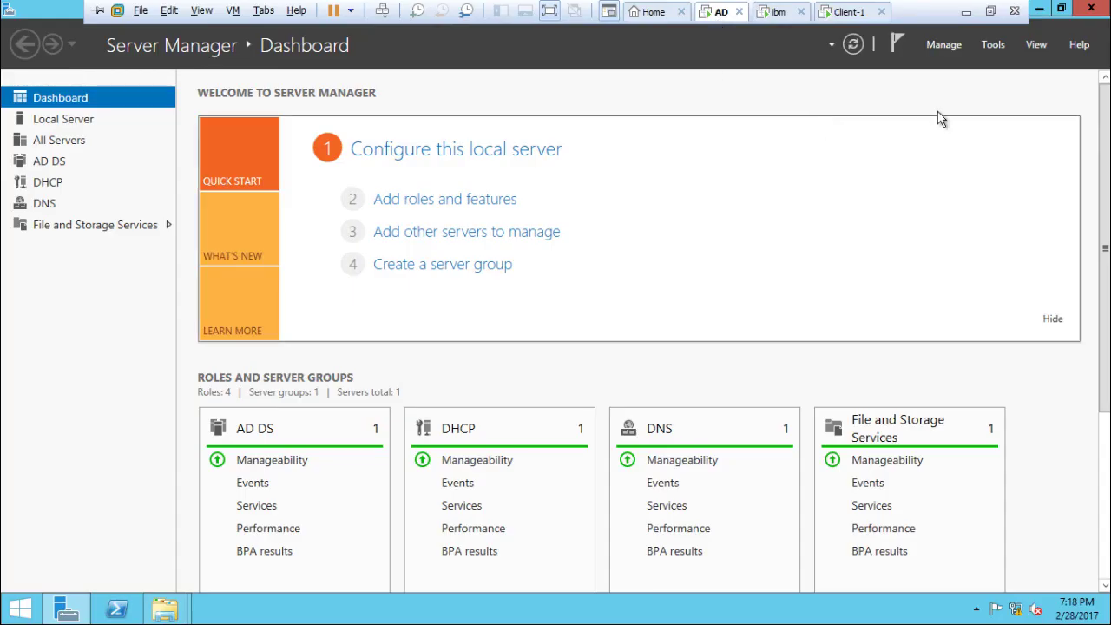
click(1000, 46)
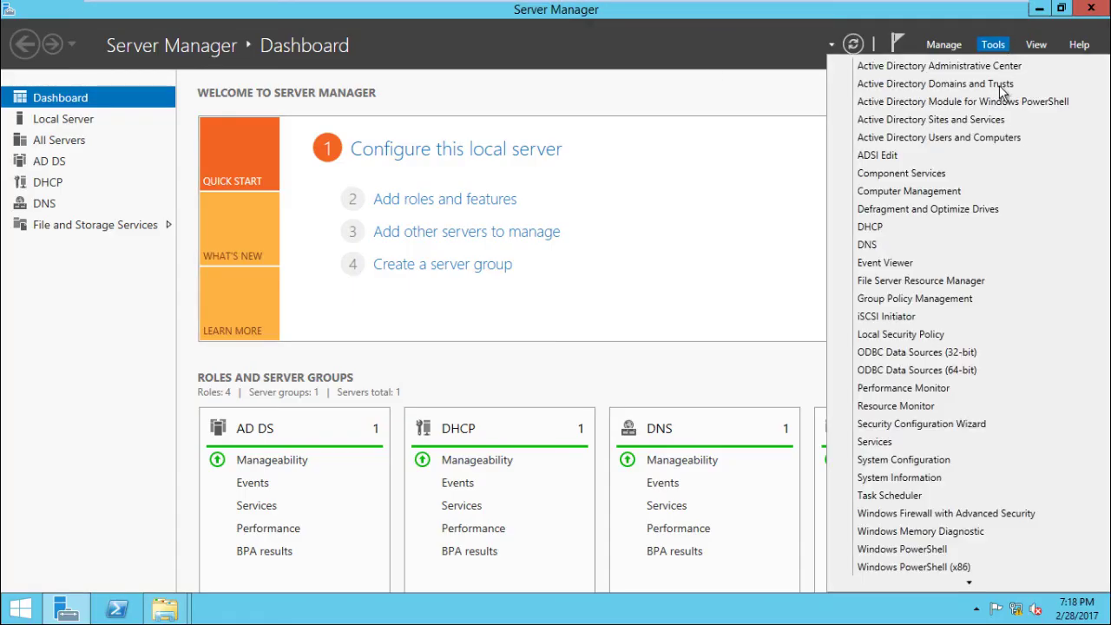
click(993, 136)
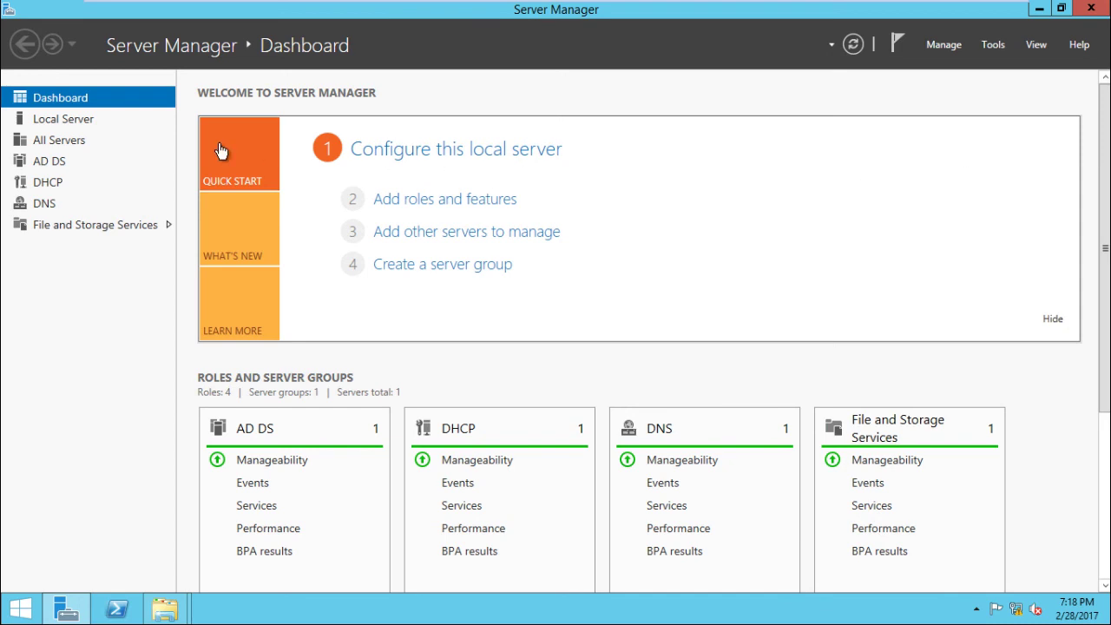
click(78, 102)
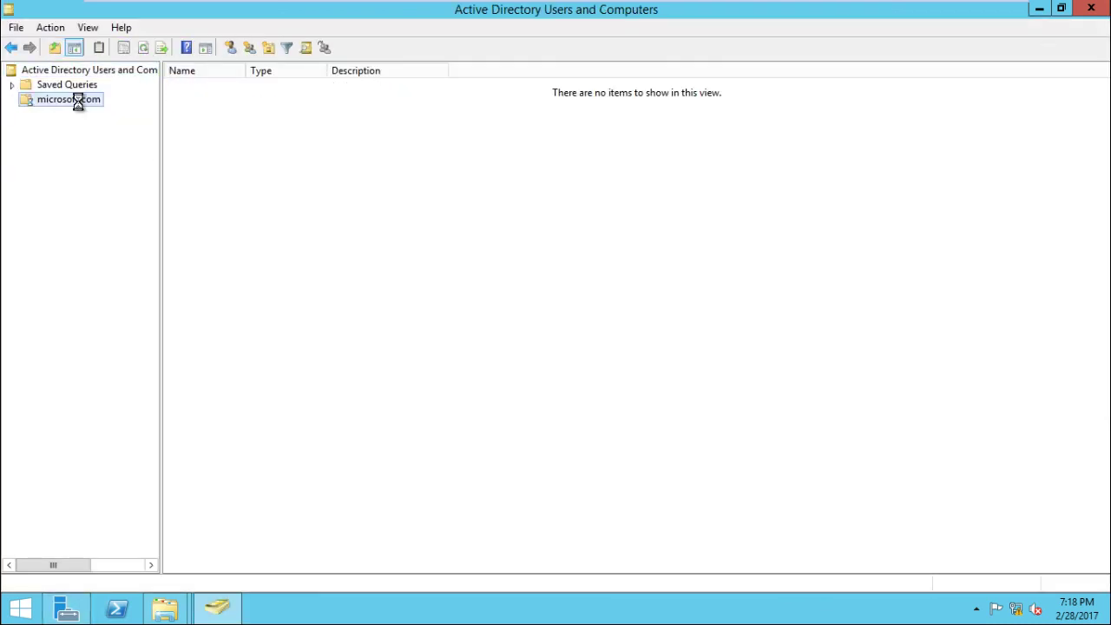
click(14, 102)
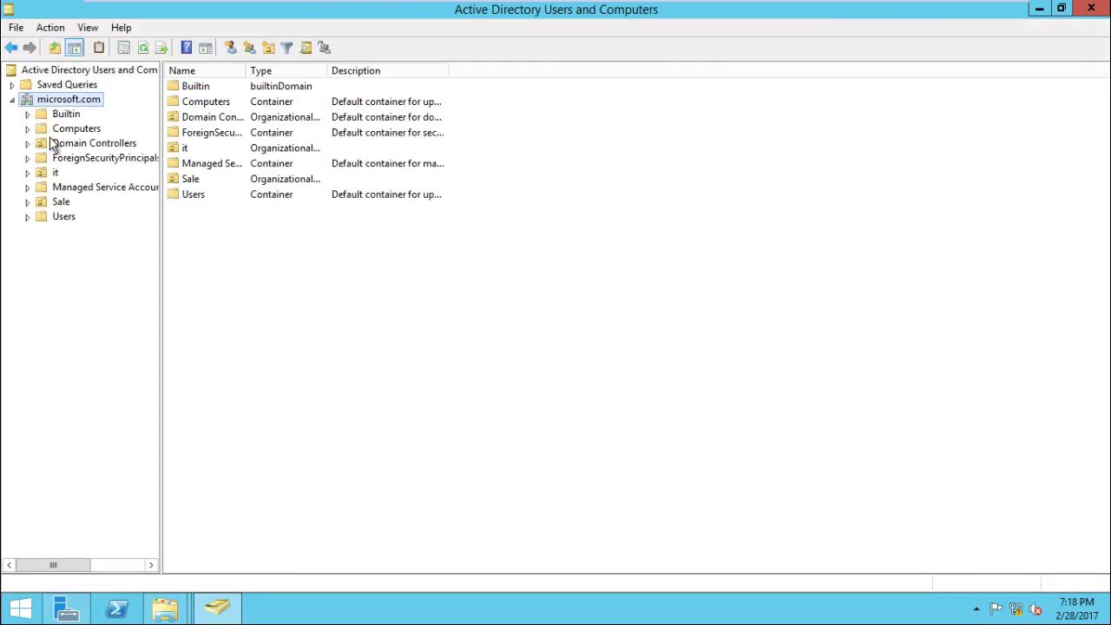
click(78, 130)
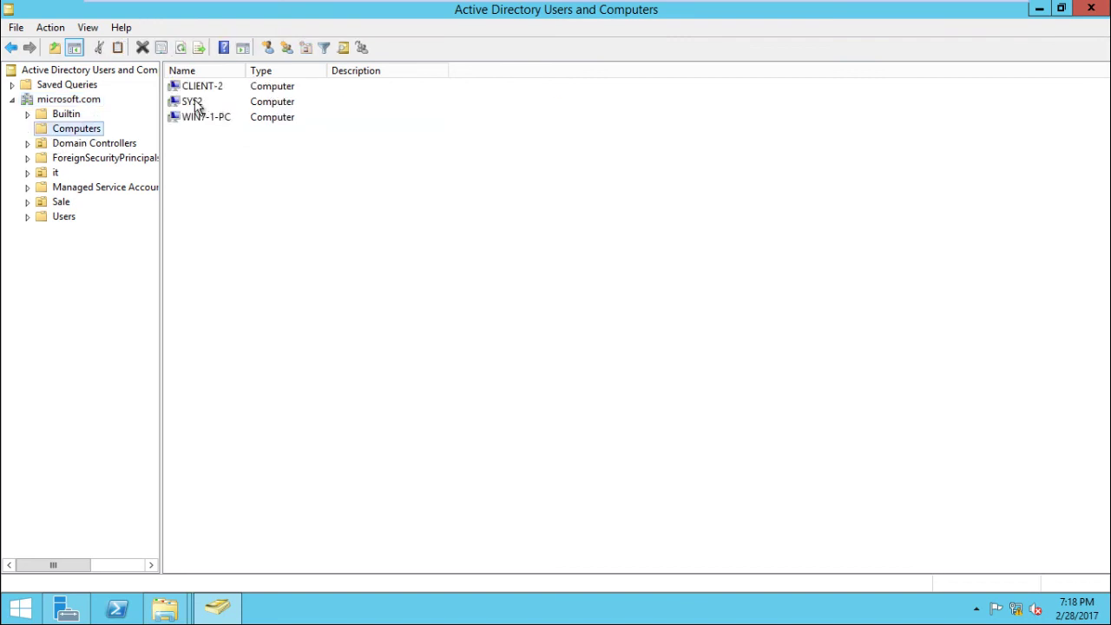
click(195, 90)
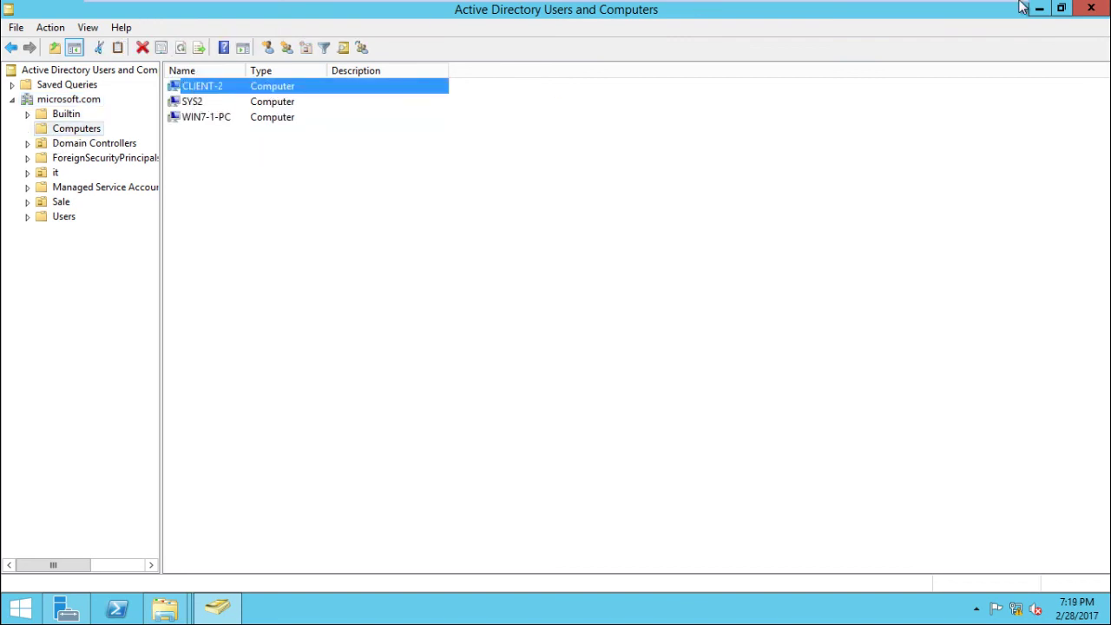
click(846, 11)
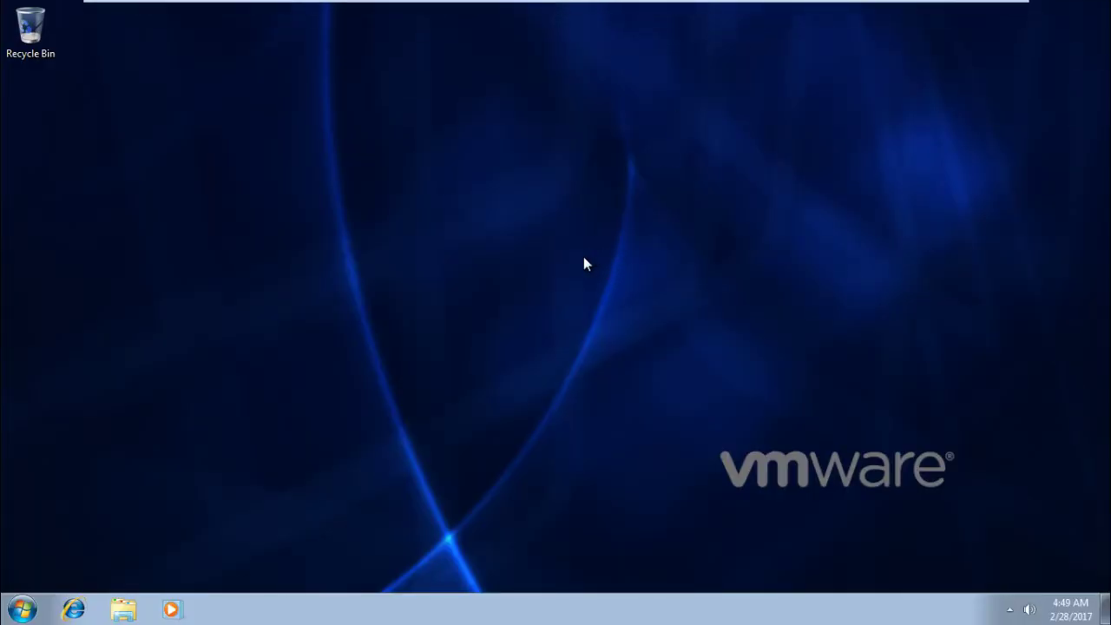
key(super+r)
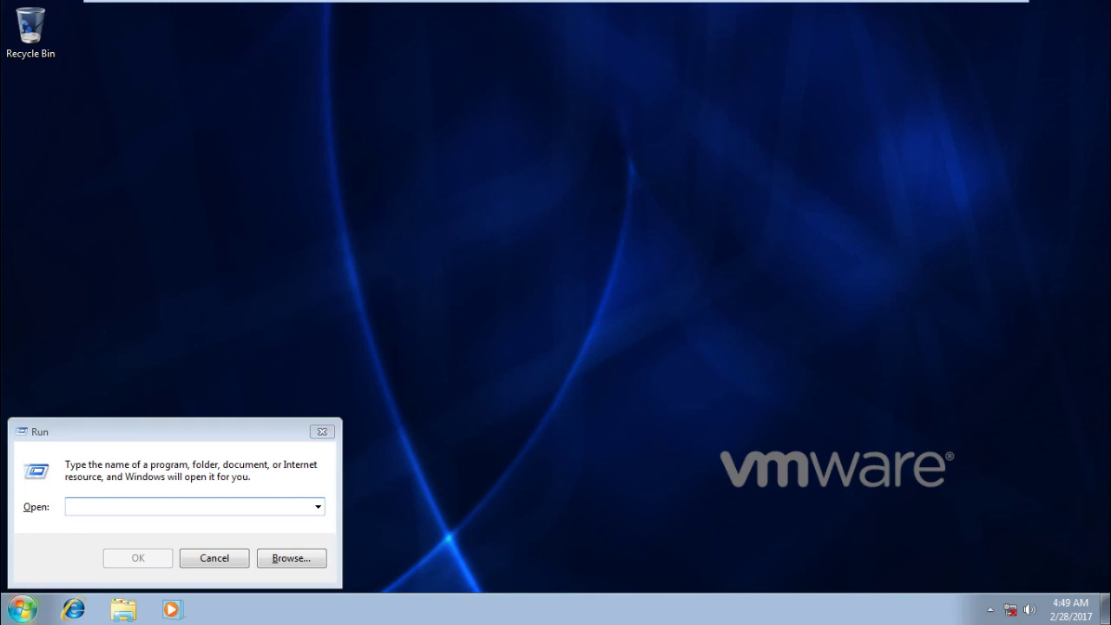
click(105, 510)
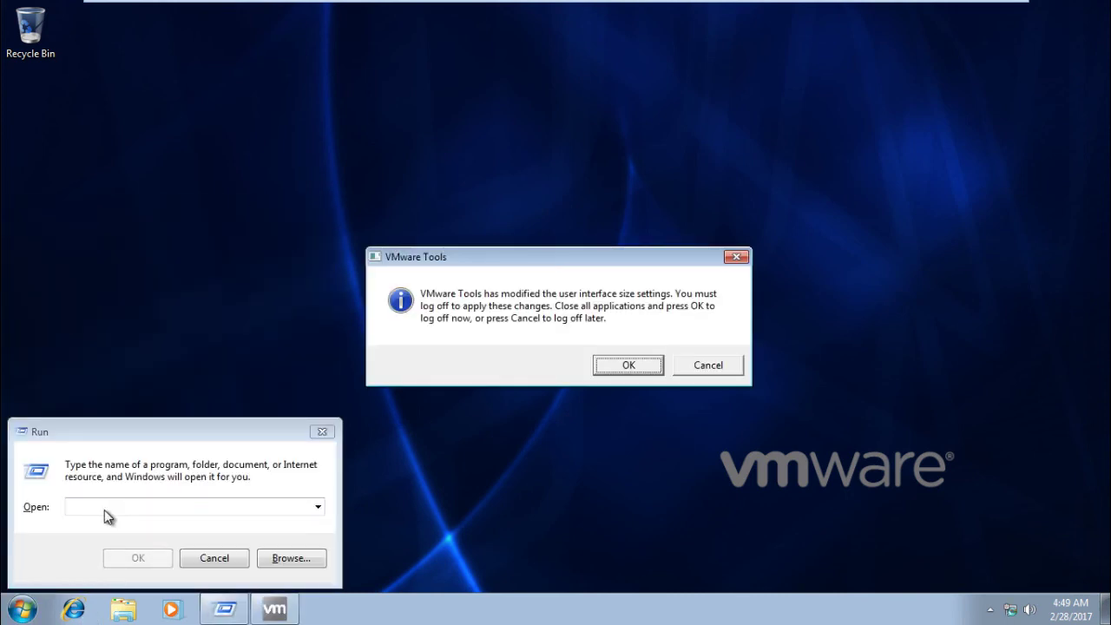
click(727, 368)
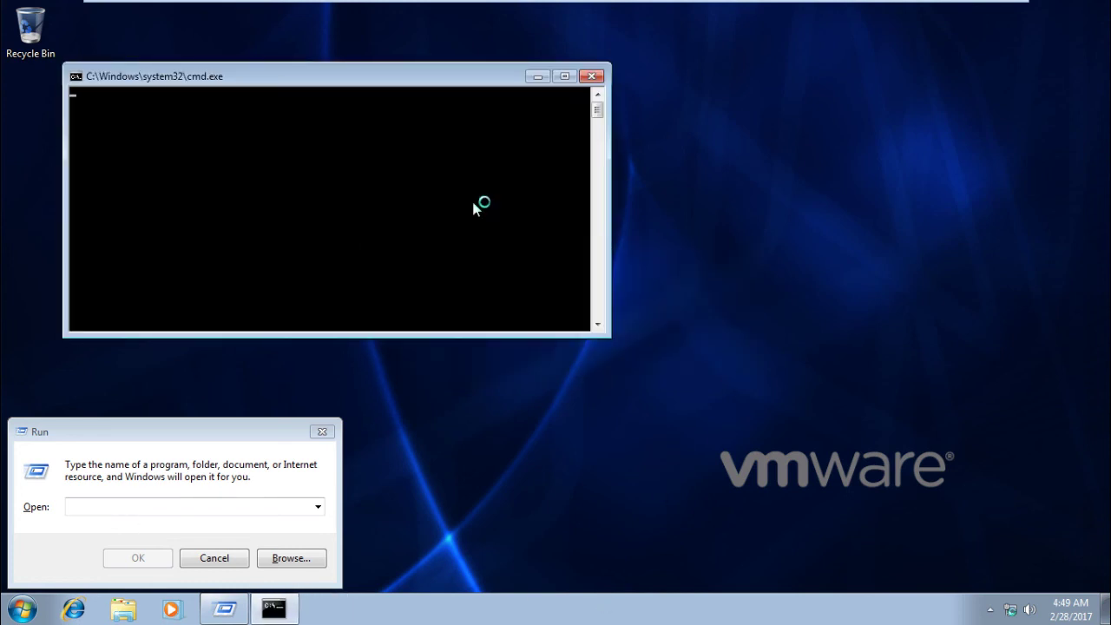
text(ipconfig)
key(Return)
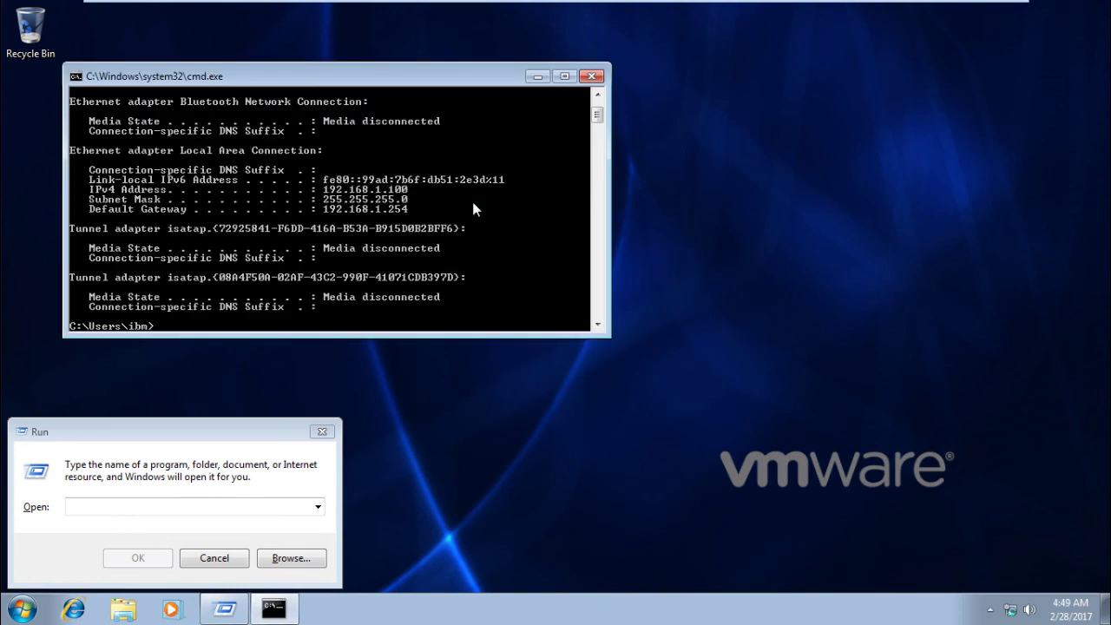
text(hostname)
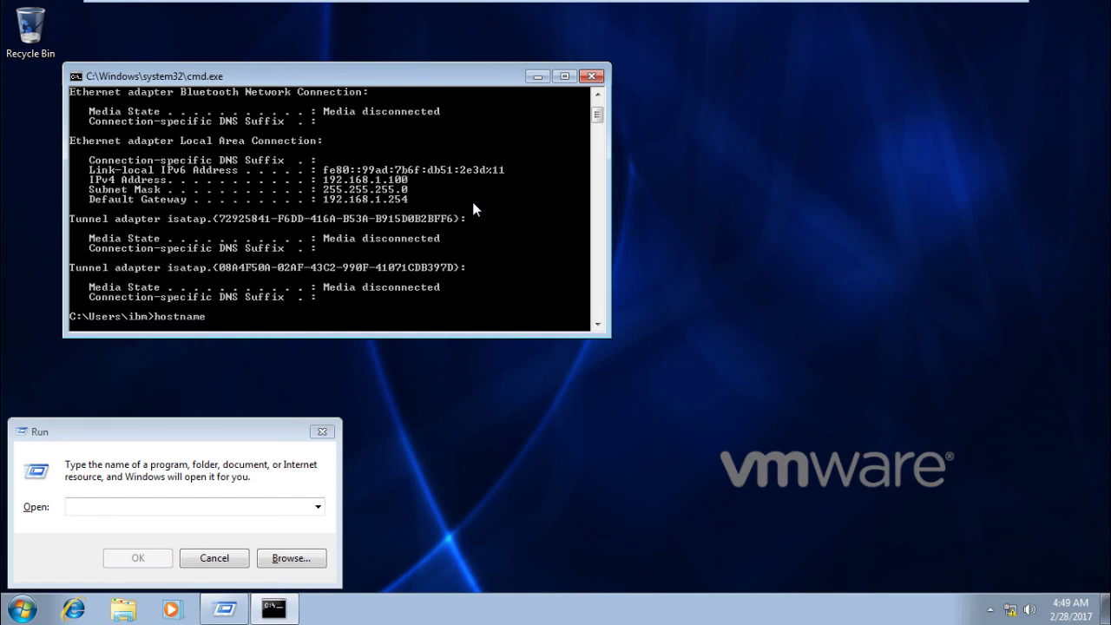
key(Return)
mouse_move(447, 3)
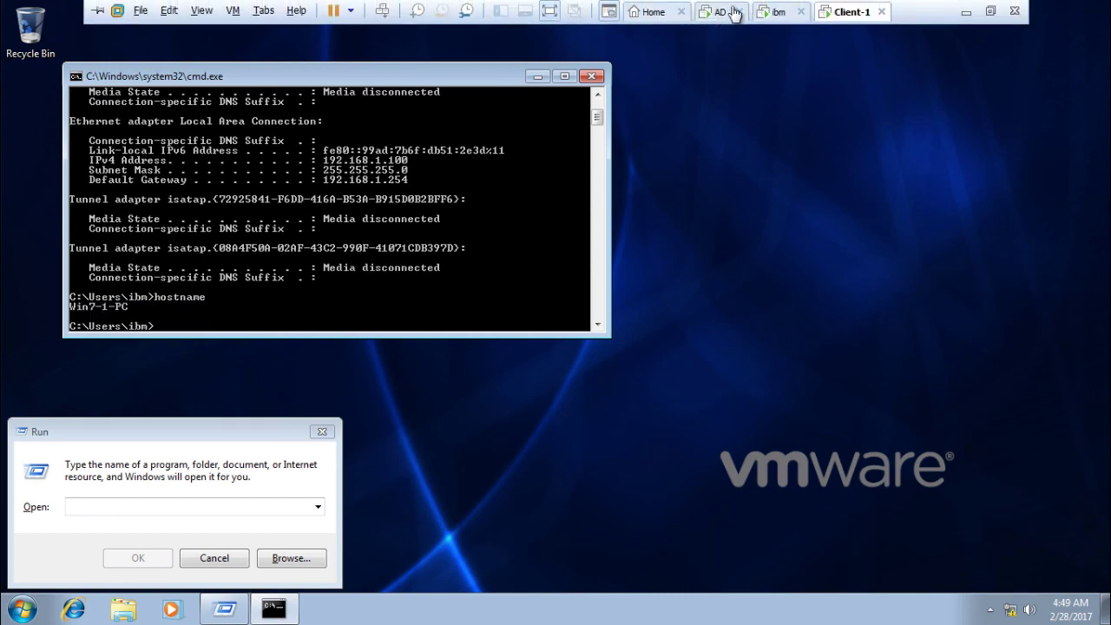
click(733, 13)
click(213, 104)
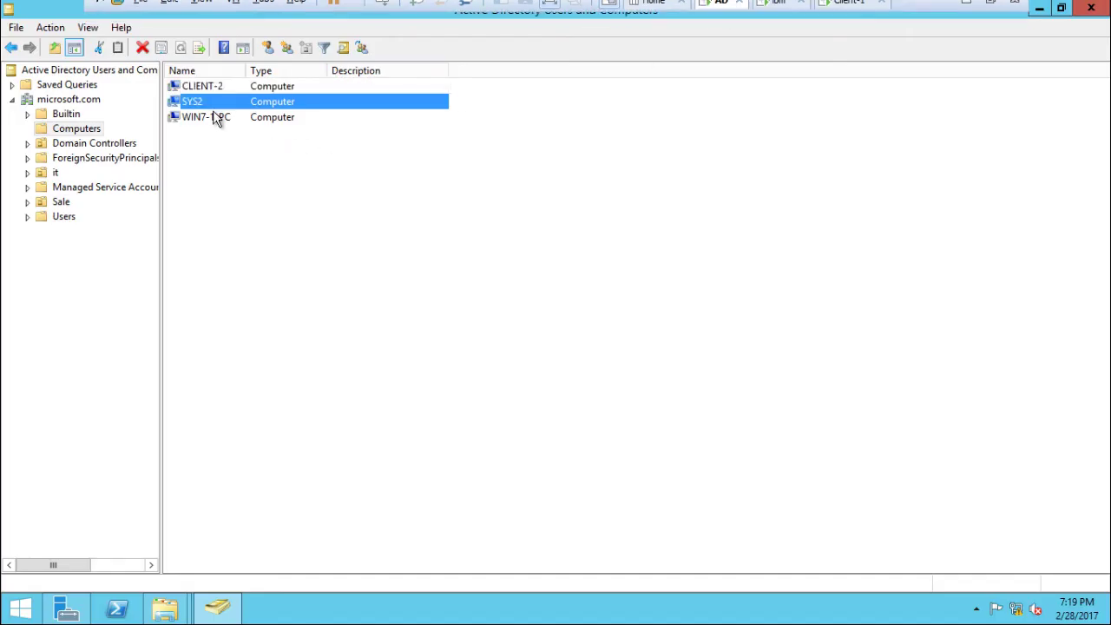
click(217, 117)
click(106, 145)
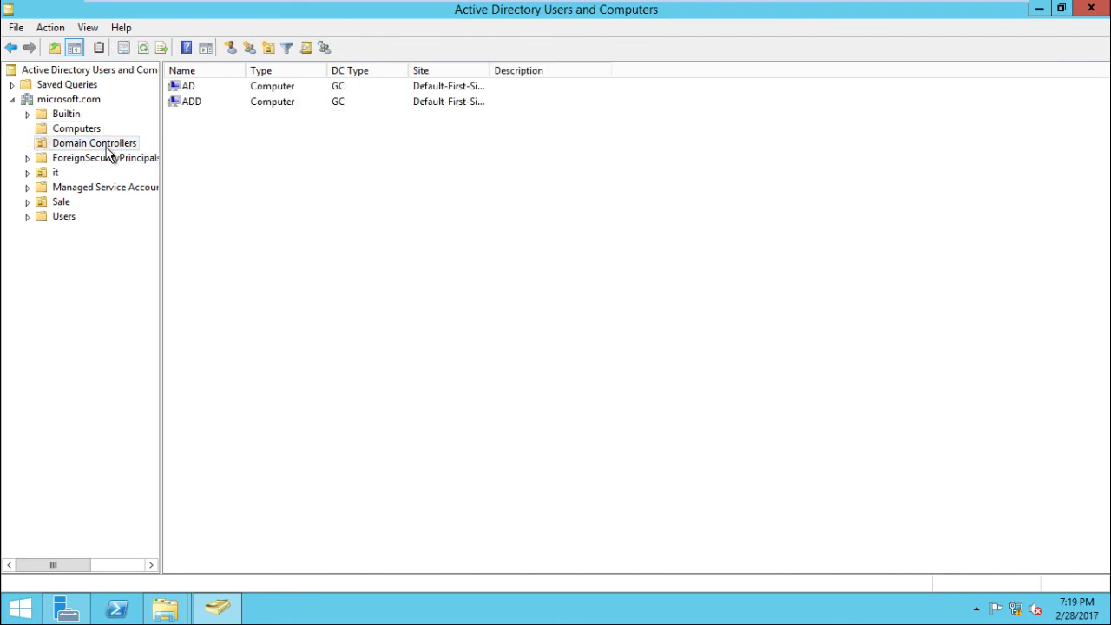
mouse_move(894, 7)
click(841, 14)
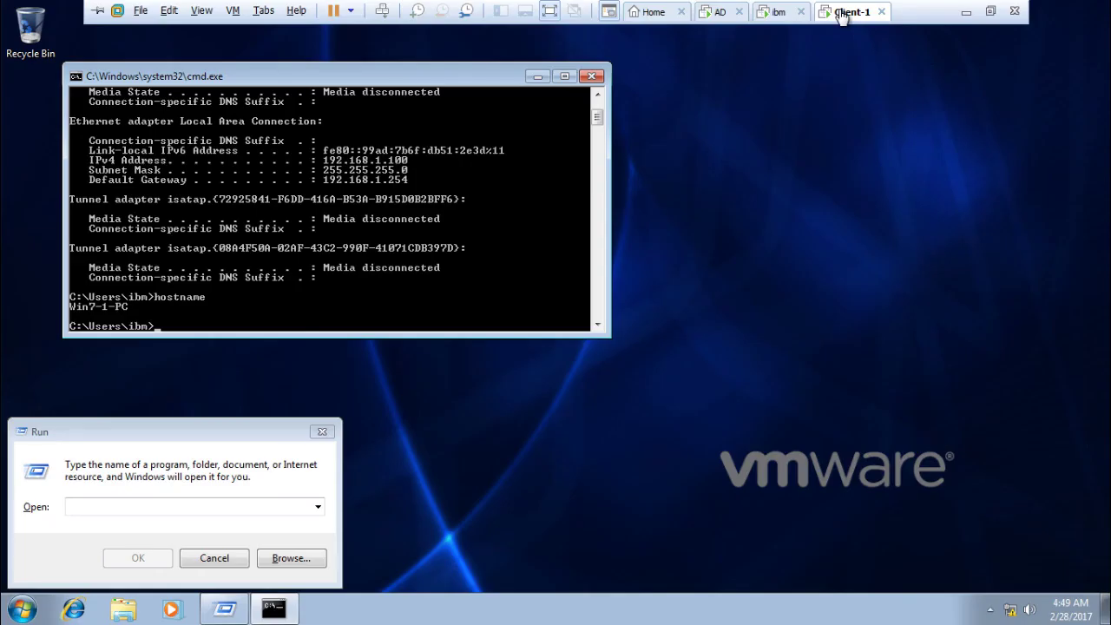
click(593, 76)
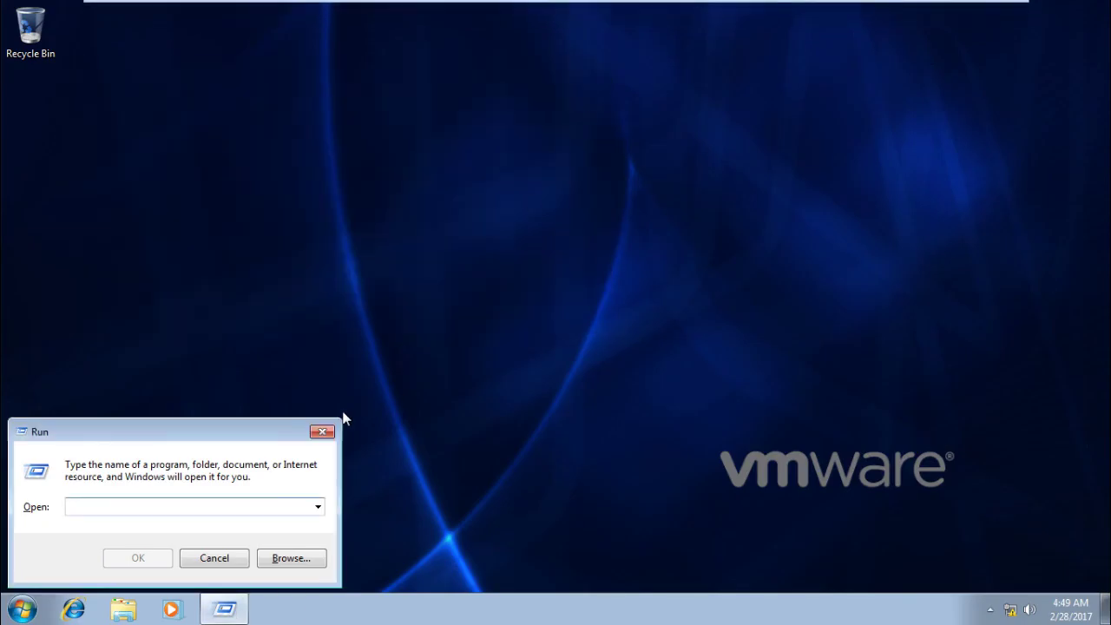
click(324, 432)
click(23, 609)
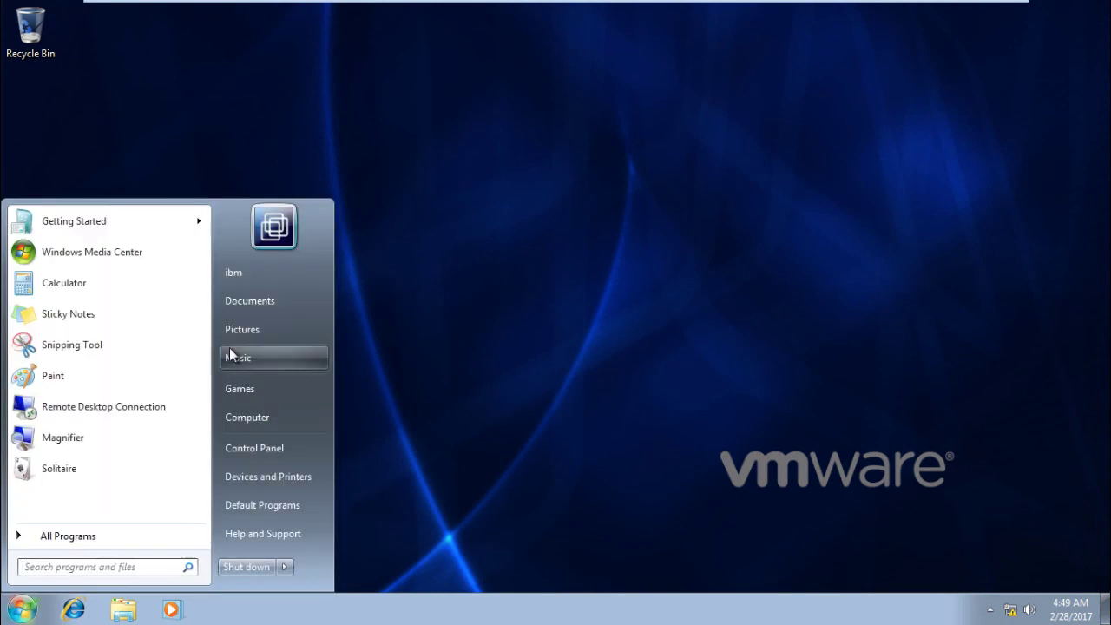
click(556, 448)
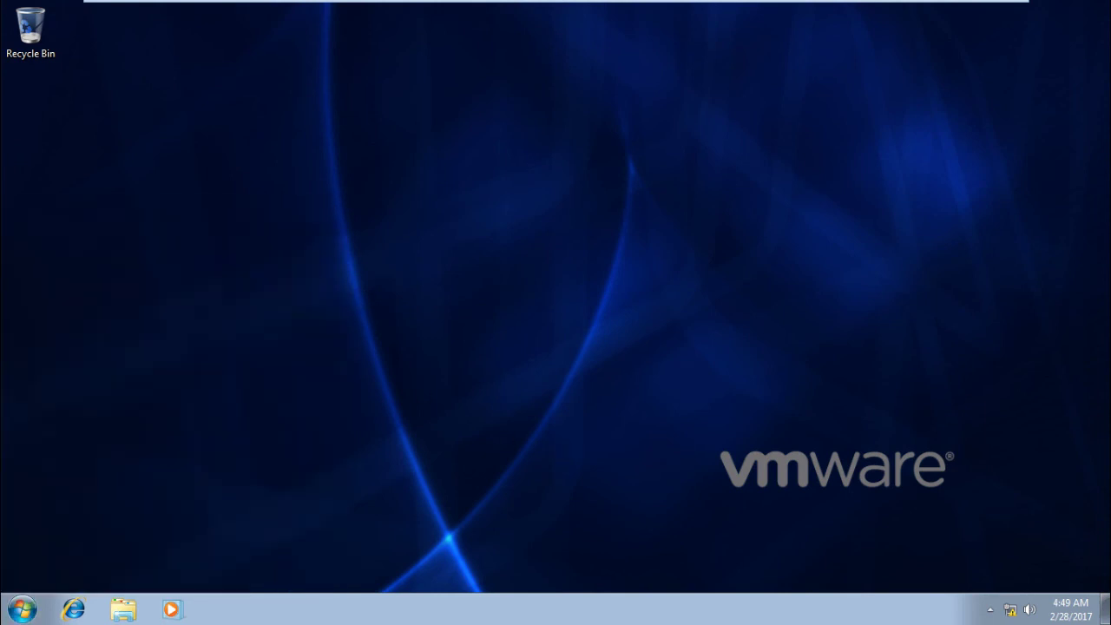
On the ibm server, bring the PowerPoint slide show back to the 'MCSE LAB-40 – Creating Forest Trust' title slide.
click(779, 14)
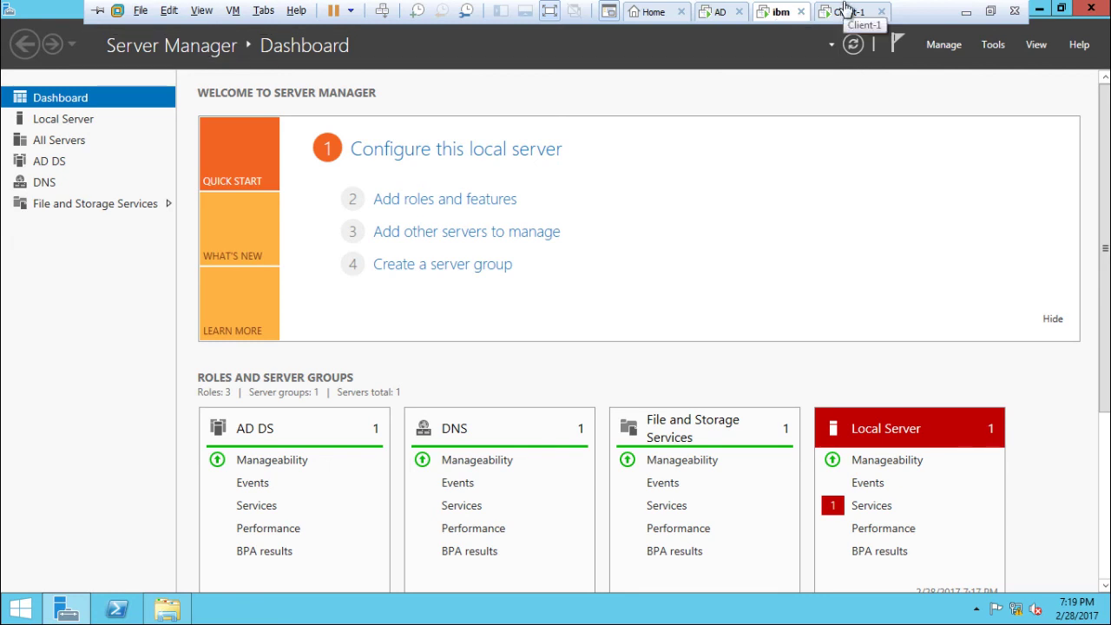
key(alt+Tab)
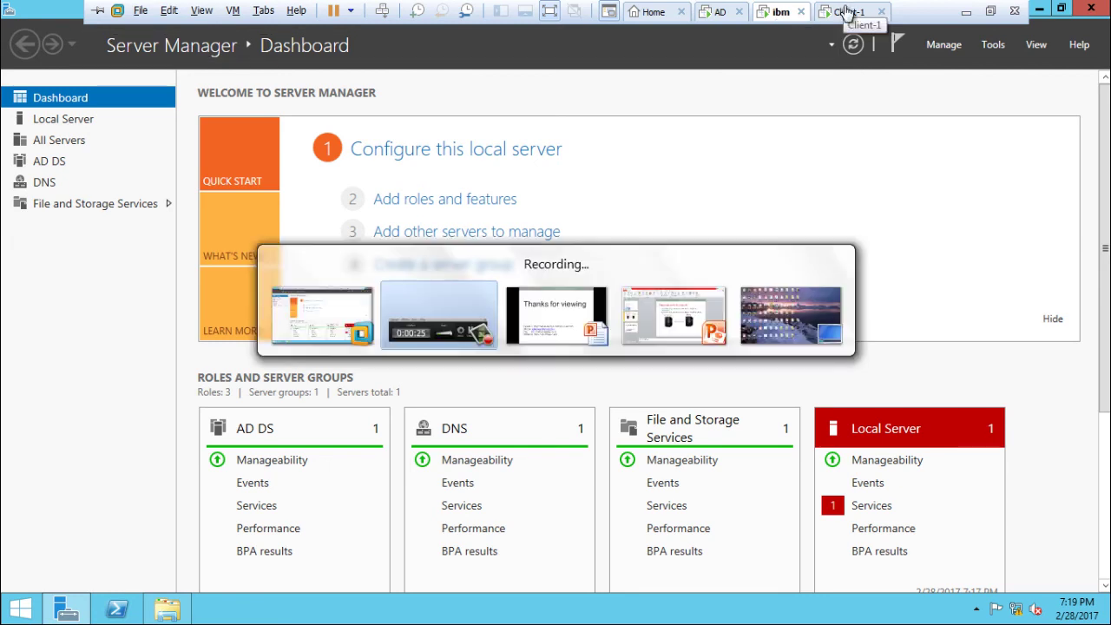
key(alt+Tab)
key(Left)
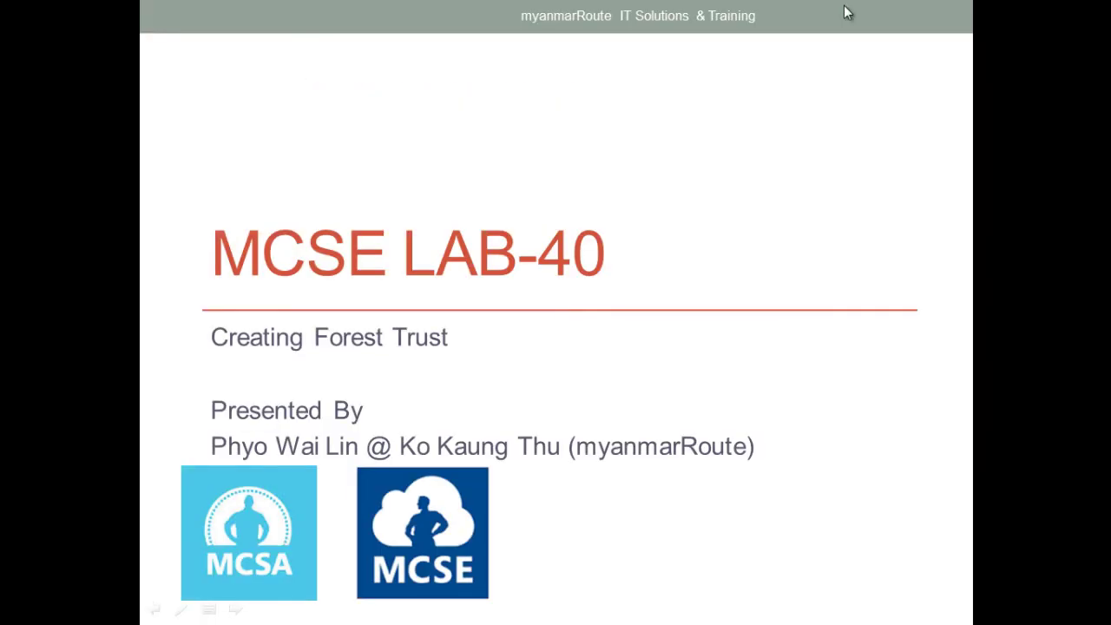
key(Right)
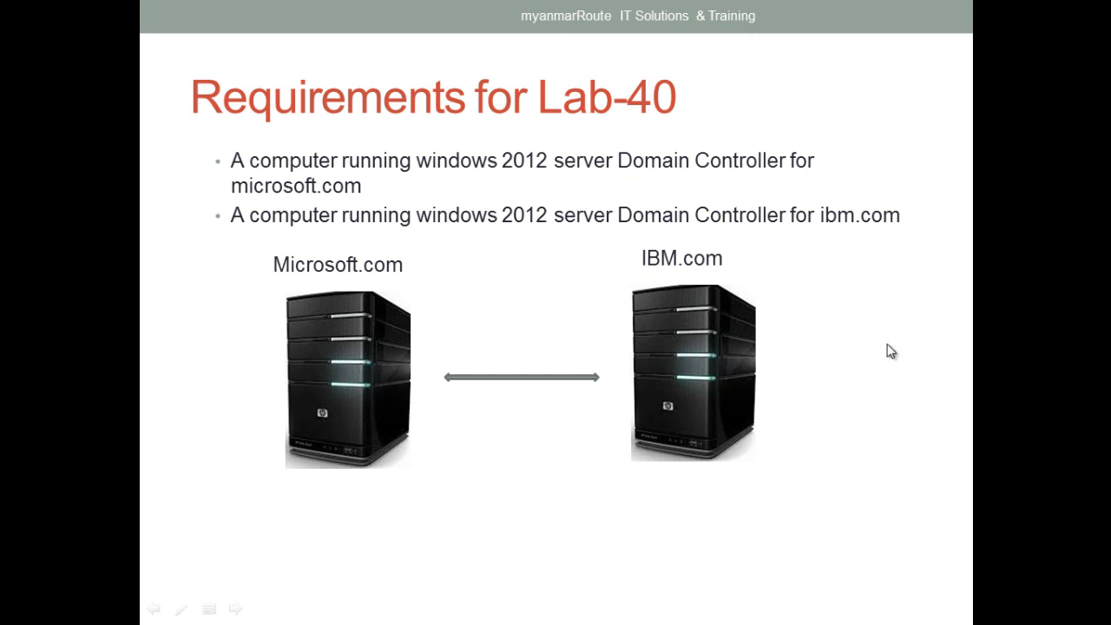
key(Left)
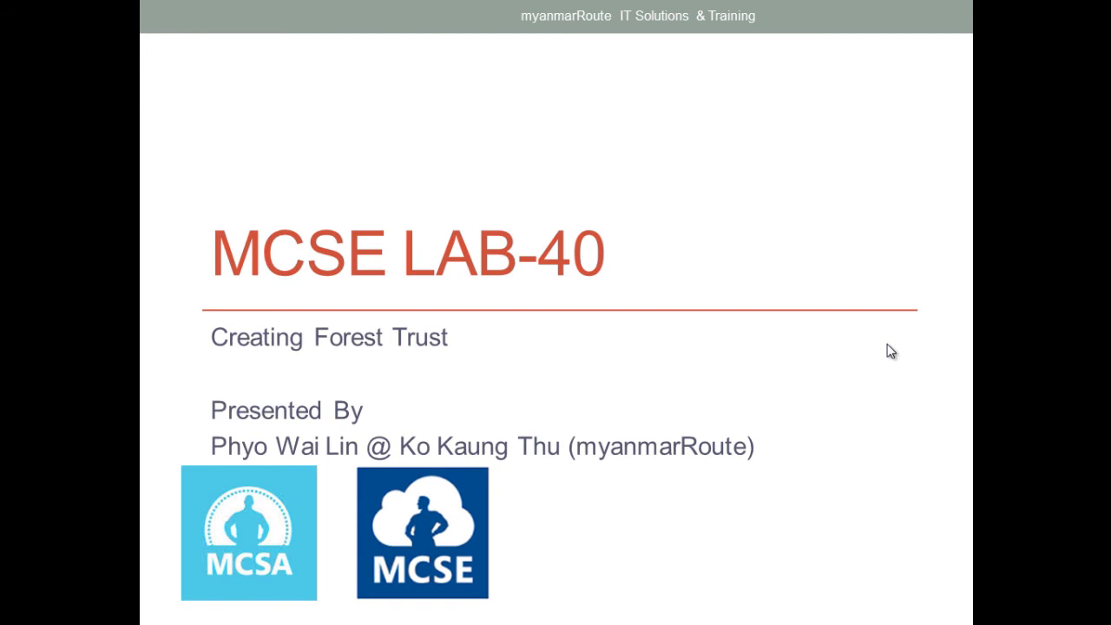